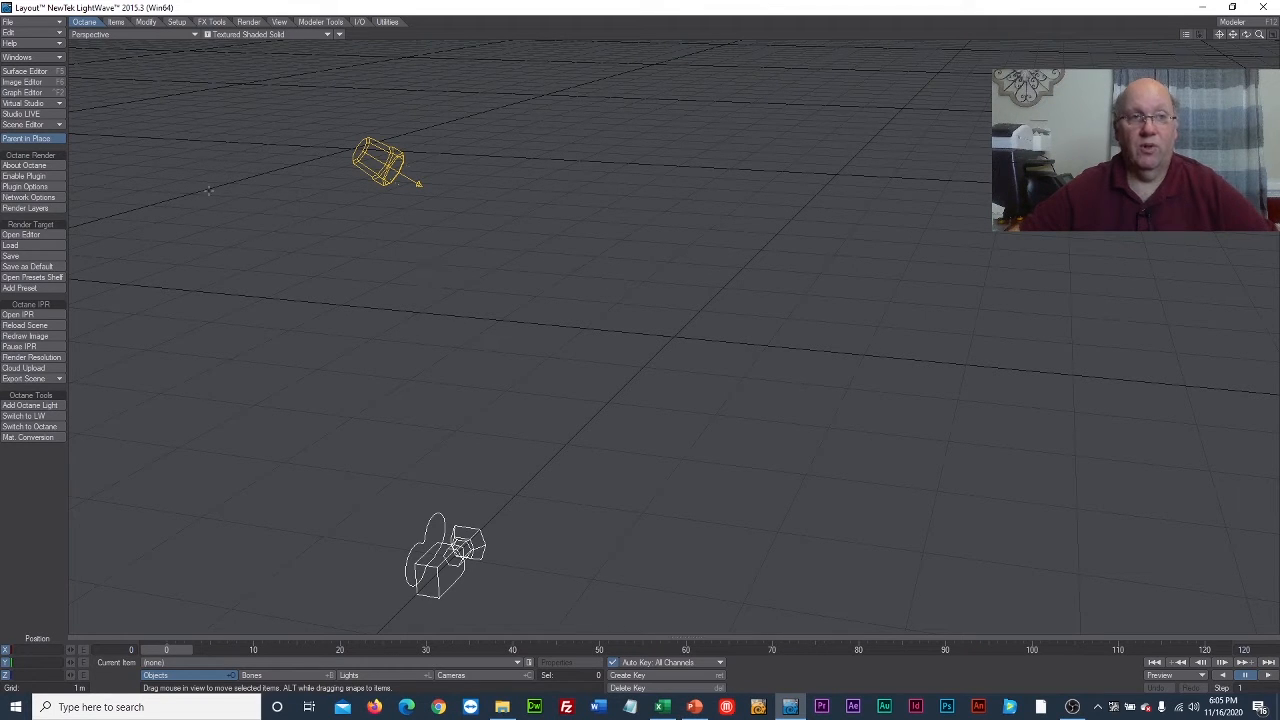
# Add a dynamic particle object named Charlie, using the HV Emitter type
pyautogui.click(117, 22)
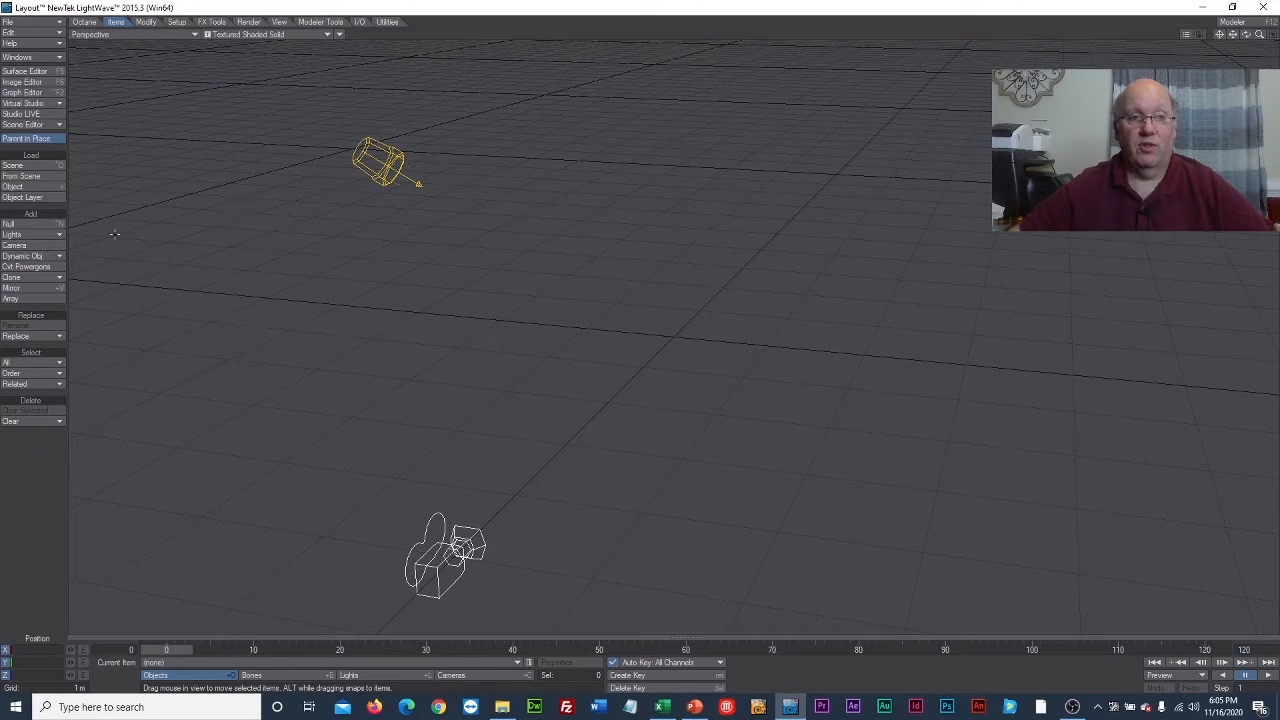
pyautogui.click(59, 259)
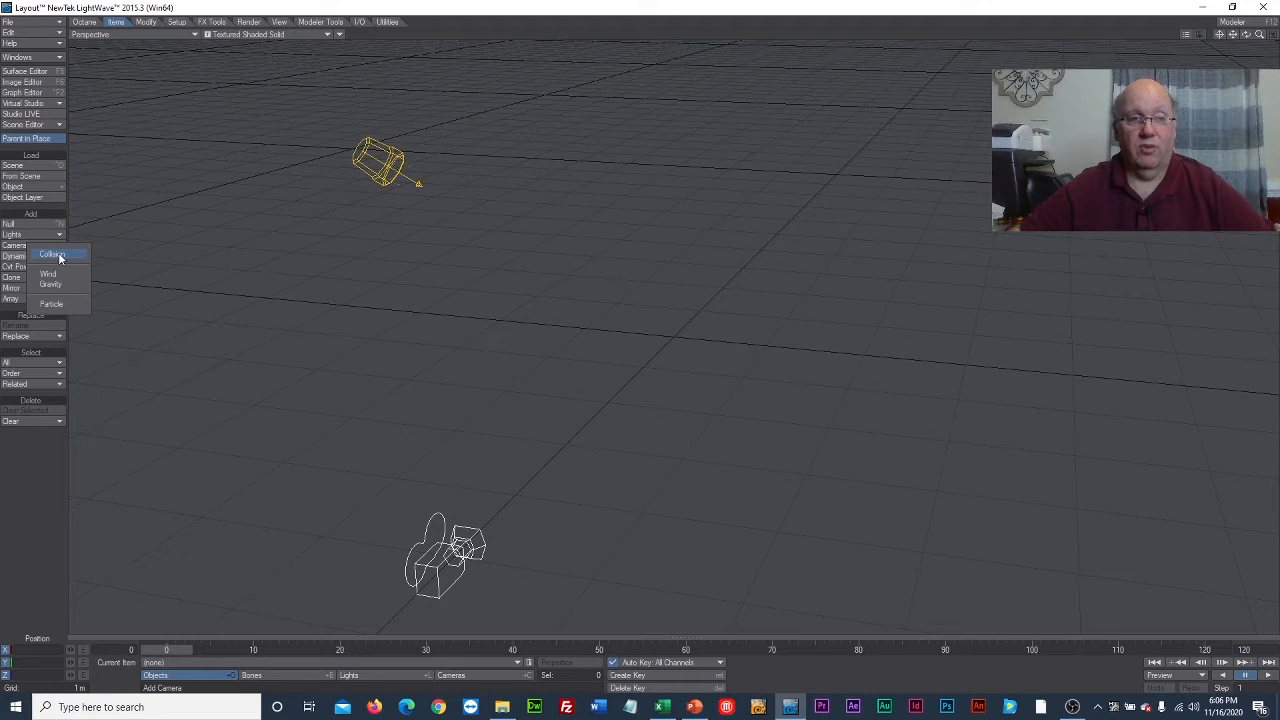
pyautogui.click(57, 309)
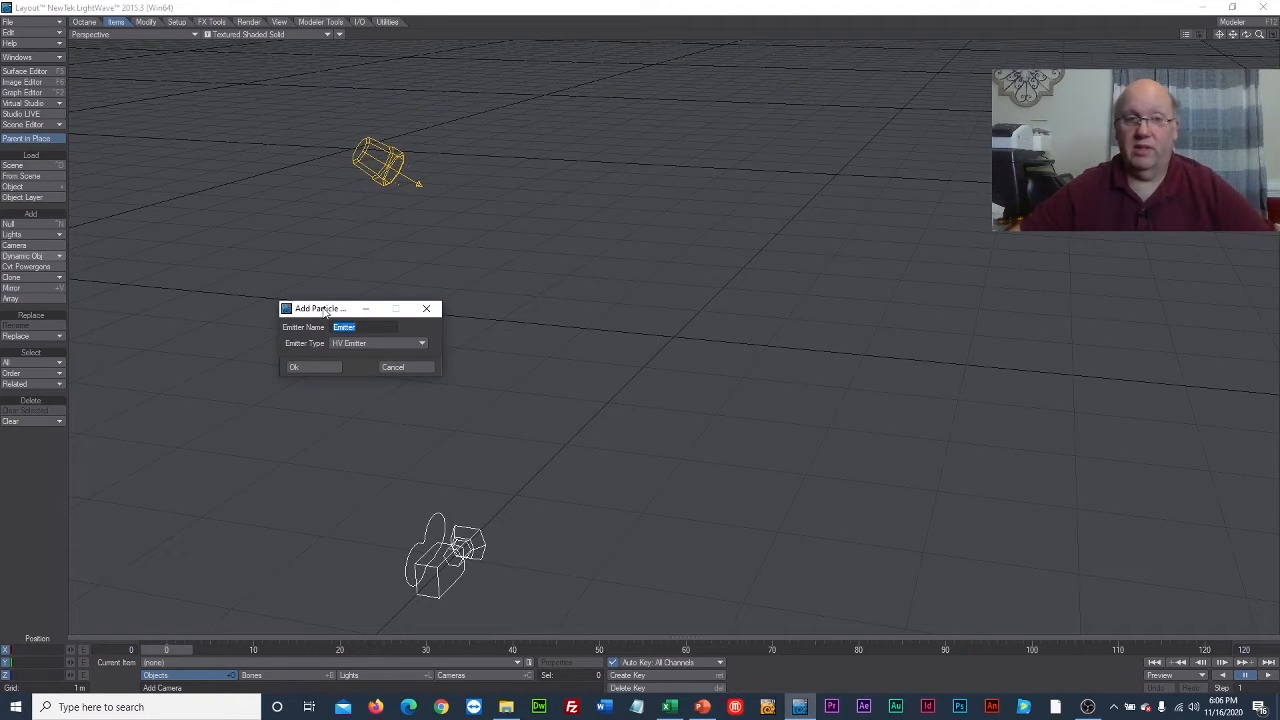
pyautogui.moveTo(316, 308); pyautogui.dragTo(275, 251)
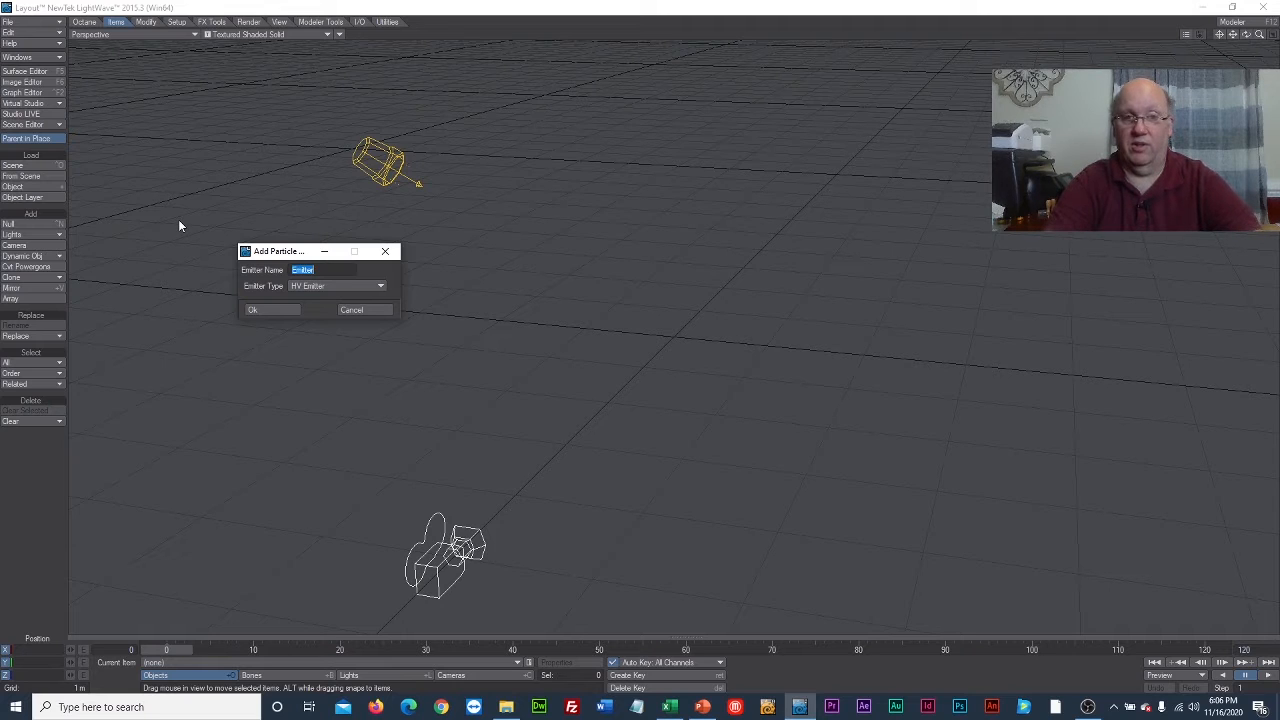
pyautogui.write('Charlie')
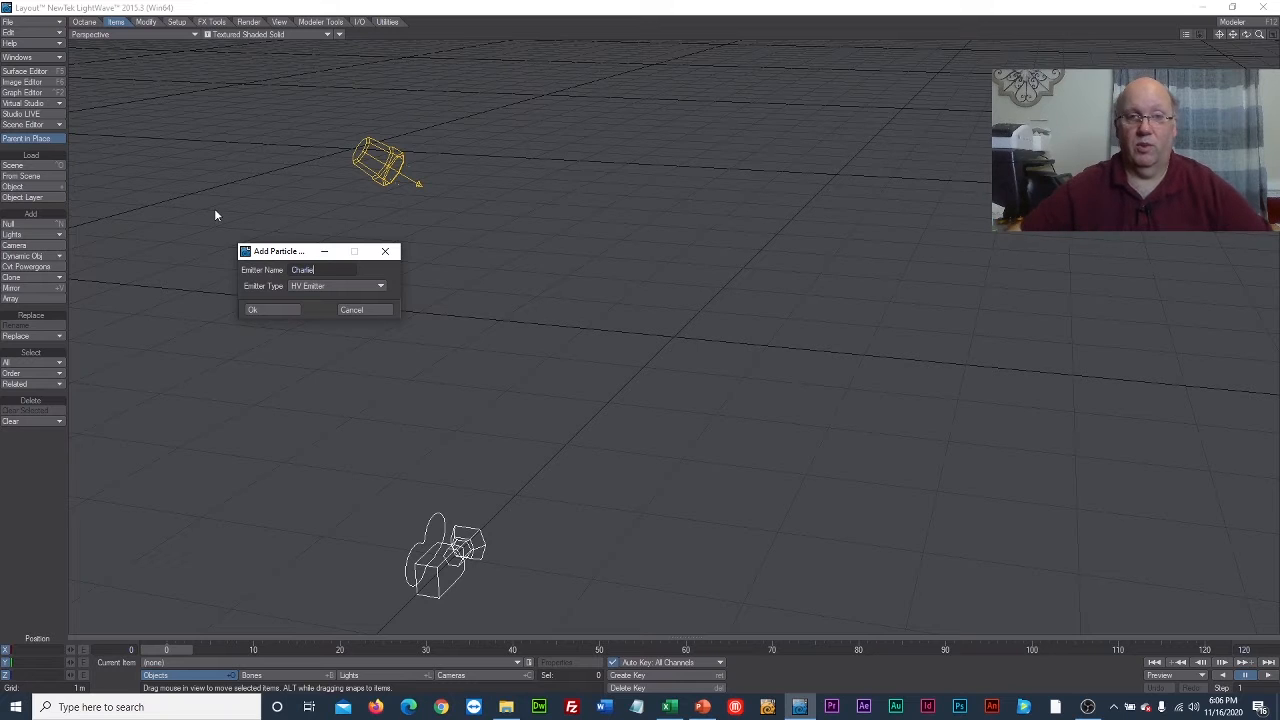
pyautogui.click(388, 286)
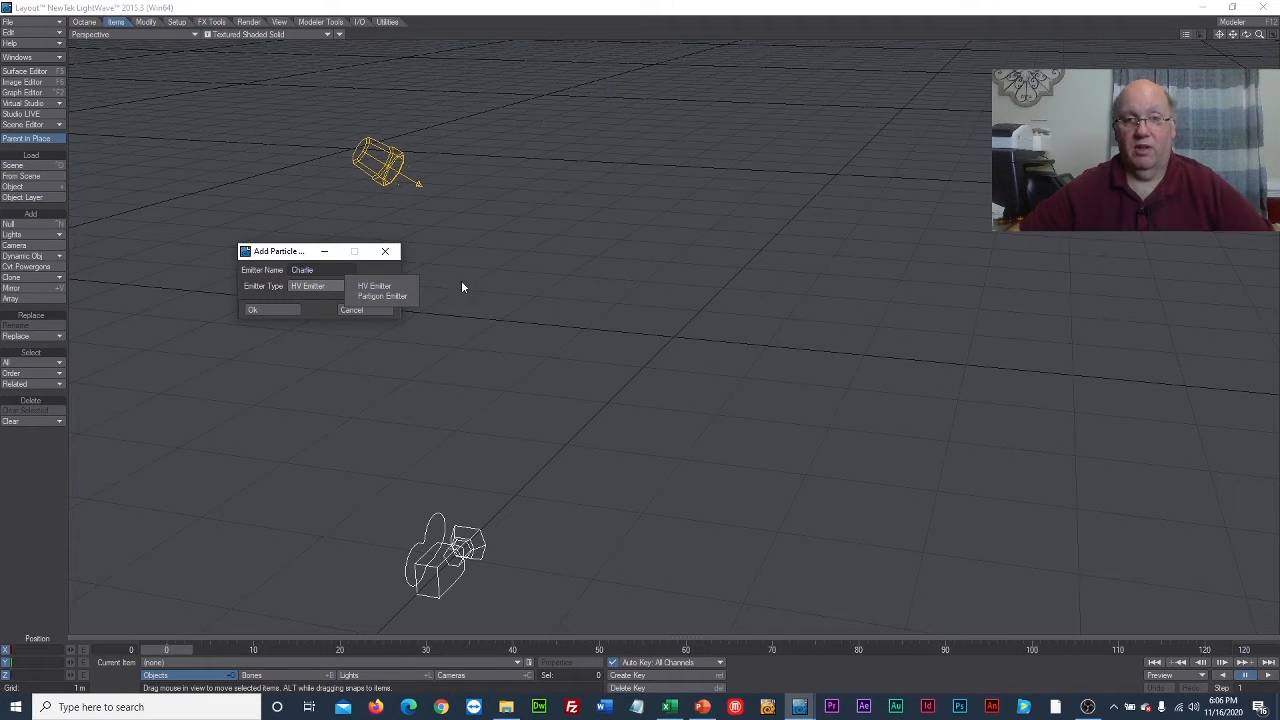
pyautogui.click(390, 286)
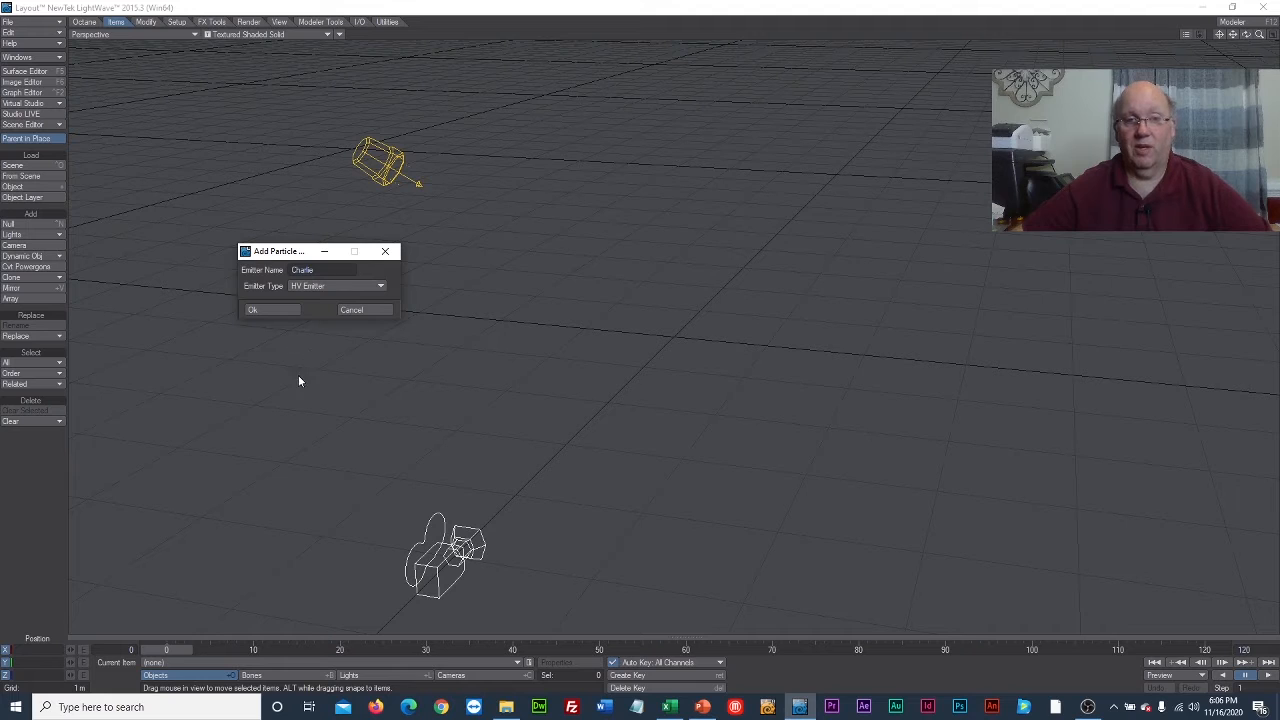
pyautogui.click(280, 309)
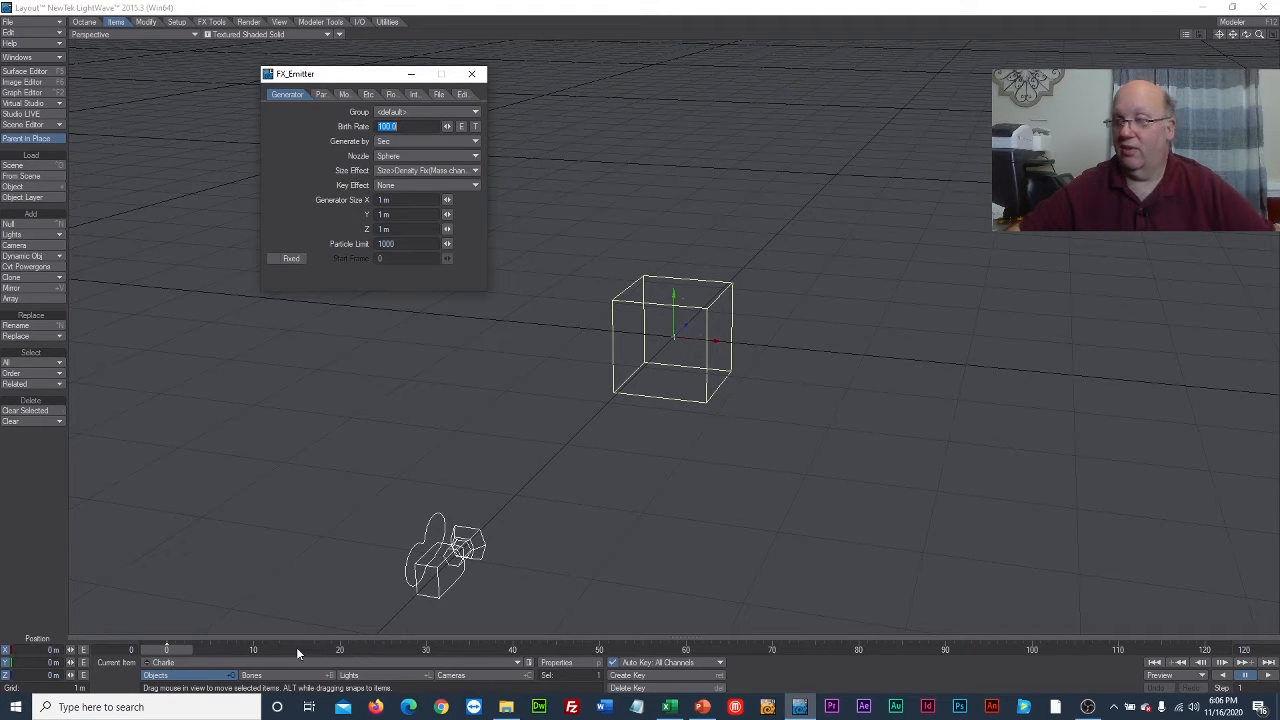
# Preview the emitter's particles from frame 0 to about frame 113 and return to the first frame
pyautogui.moveTo(168, 652)
pyautogui.mouseDown()
pyautogui.moveTo(1170, 652)
pyautogui.moveTo(167, 652)
pyautogui.moveTo(1143, 651)
pyautogui.mouseUp()
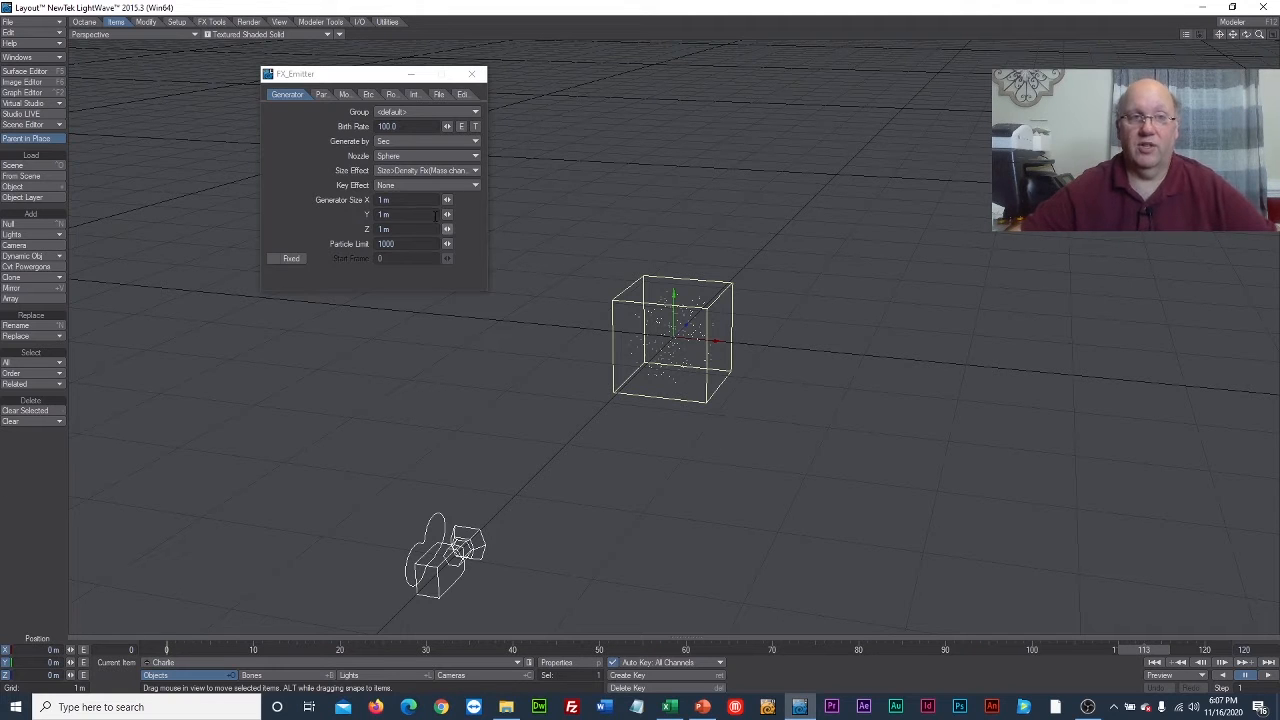
pyautogui.click(367, 80)
pyautogui.moveTo(367, 80); pyautogui.dragTo(337, 151)
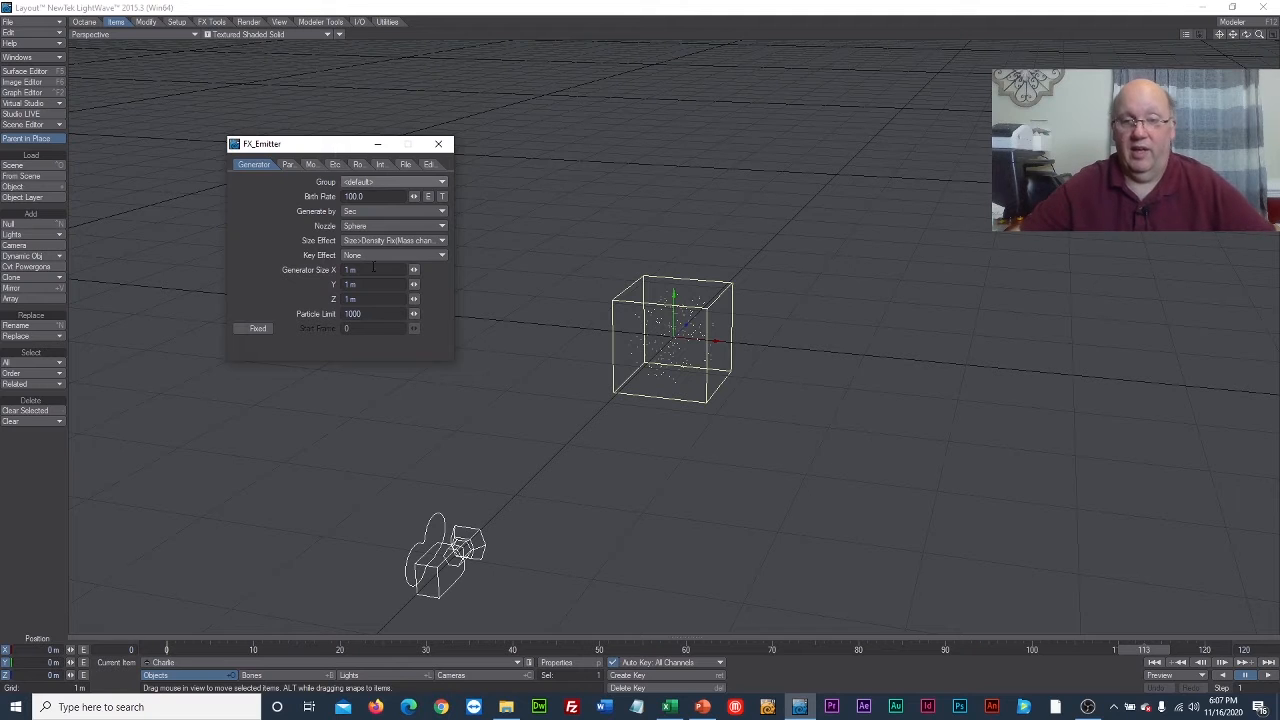
pyautogui.moveTo(1137, 653); pyautogui.dragTo(160, 651)
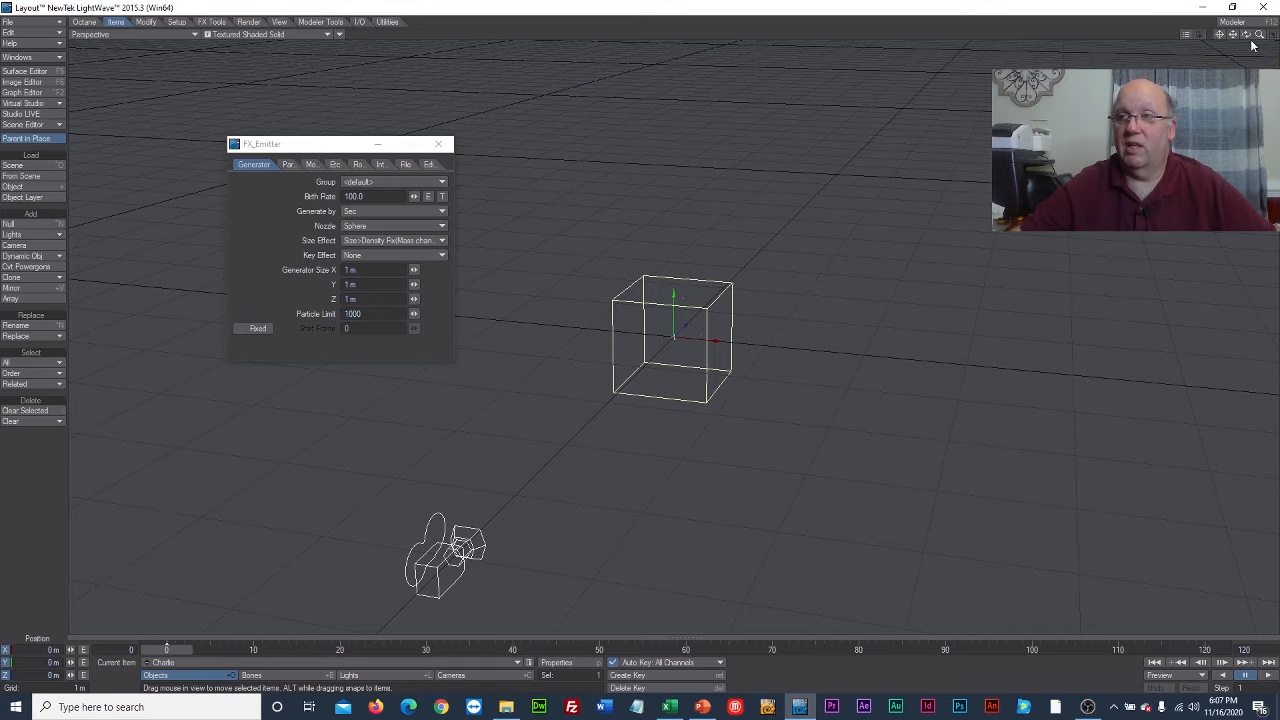
pyautogui.moveTo(1259, 35); pyautogui.dragTo(1279, 35)
pyautogui.moveTo(168, 650)
pyautogui.mouseDown()
pyautogui.moveTo(737, 650)
pyautogui.moveTo(167, 650)
pyautogui.mouseUp()
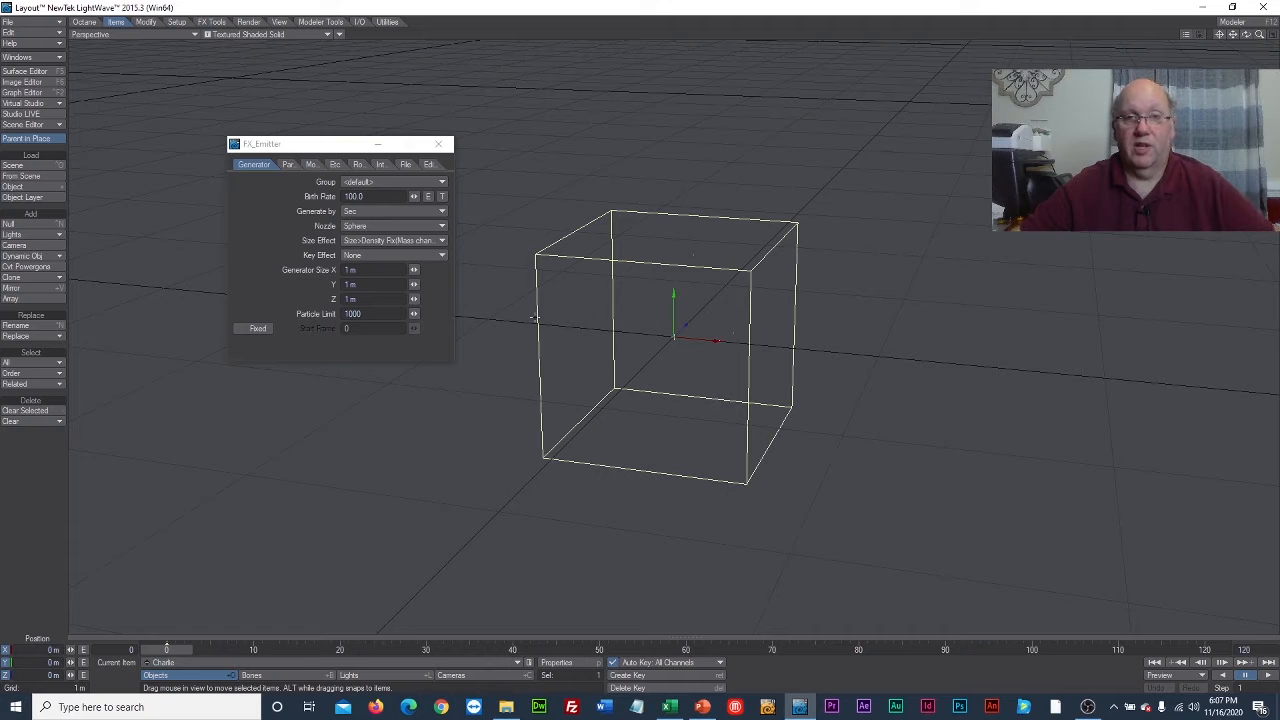
# Set the emitter's birth rate to 10000 and preview the emission up to frame 31
pyautogui.click(349, 196)
pyautogui.click(366, 200)
pyautogui.write('00')
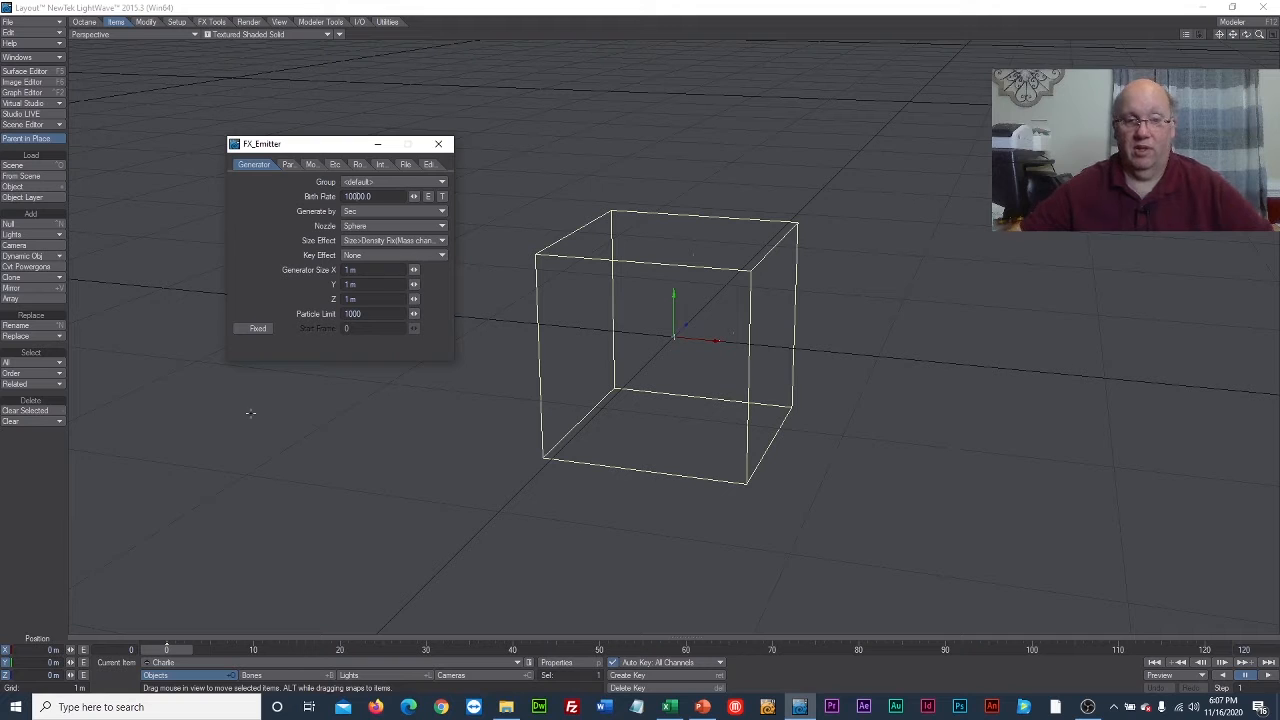
pyautogui.moveTo(168, 650); pyautogui.dragTo(434, 650)
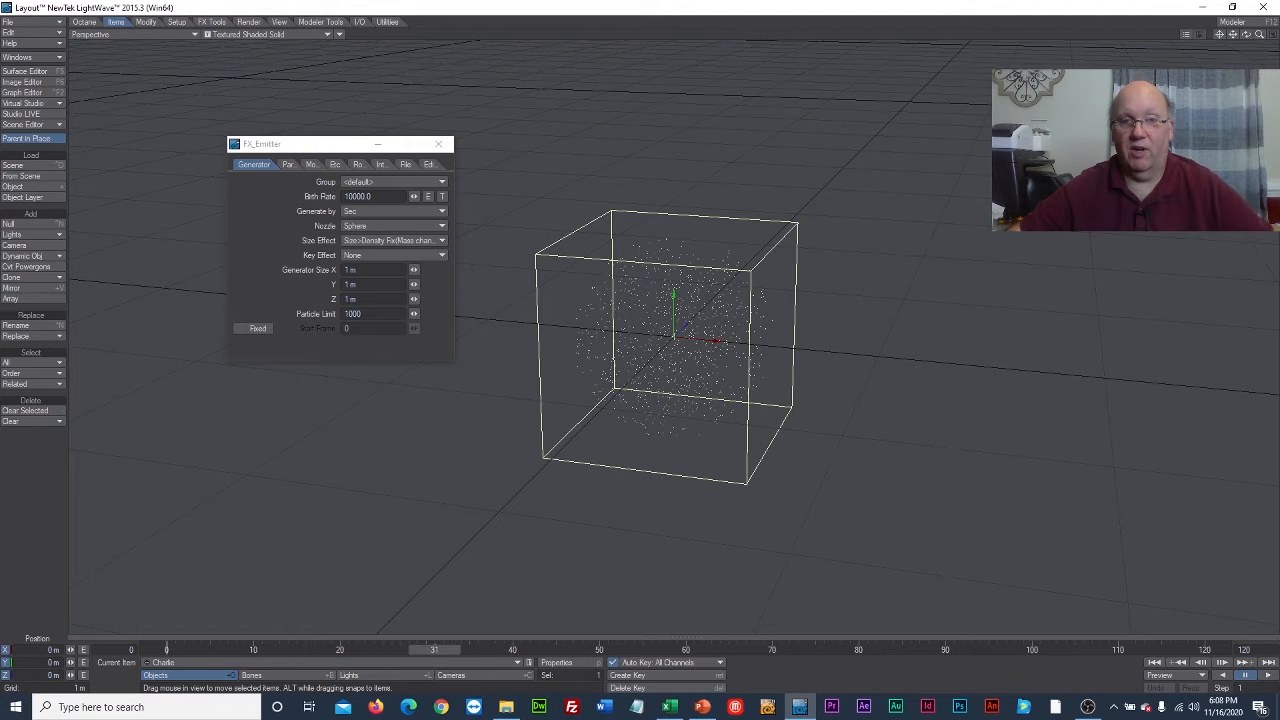
# Set the emitter's particle limit to 100000 and preview the emission up to frame 93
pyautogui.click(372, 313)
pyautogui.write('0')
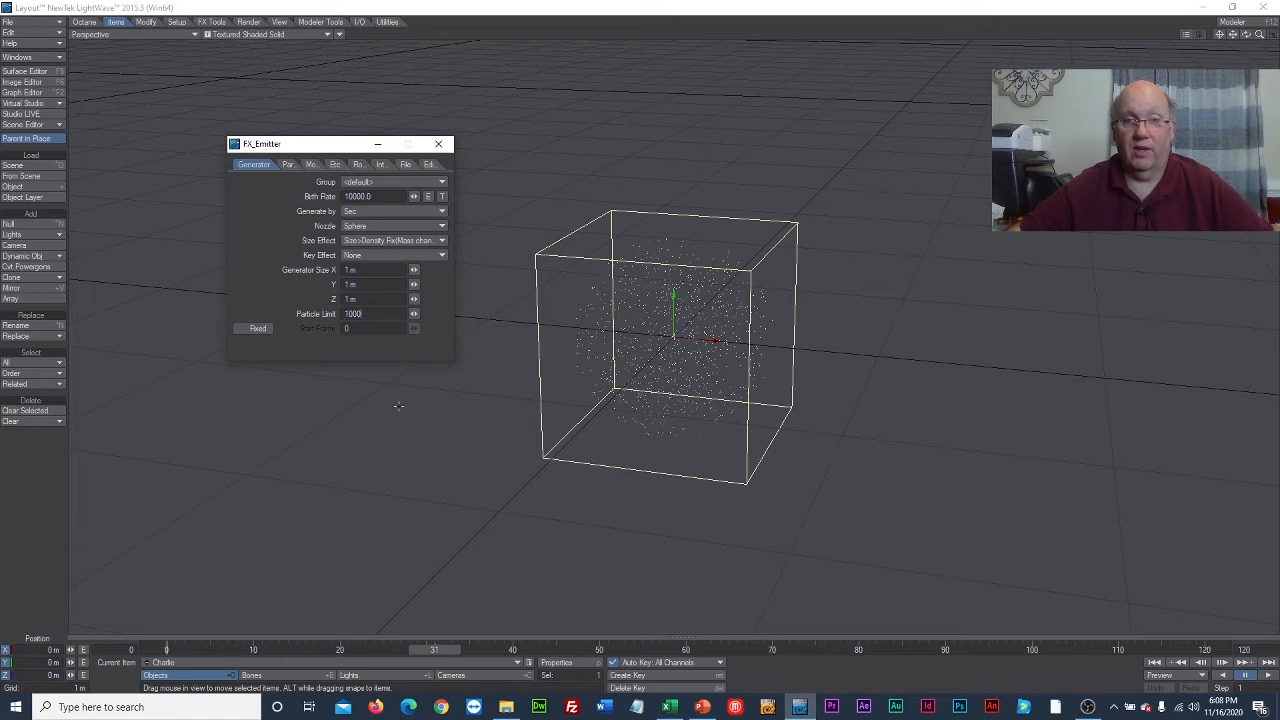
pyautogui.write('00')
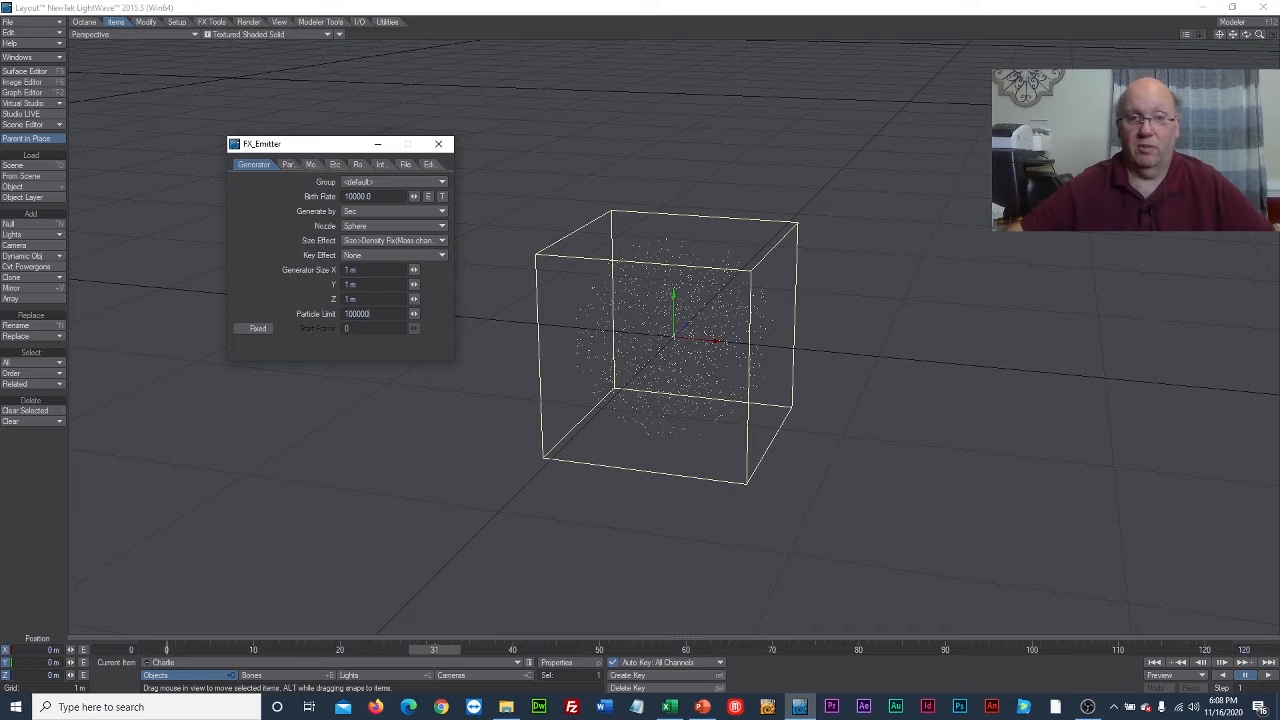
pyautogui.click(385, 299)
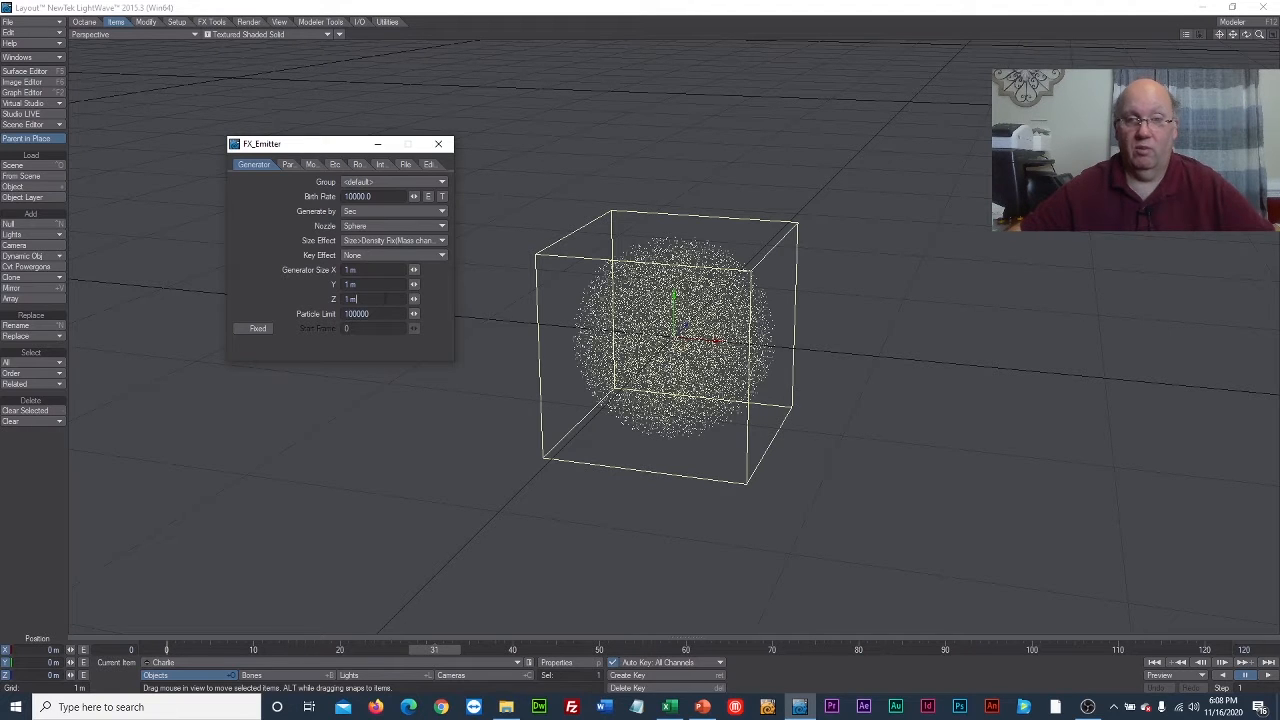
pyautogui.moveTo(394, 651); pyautogui.dragTo(971, 651)
pyautogui.moveTo(945, 650); pyautogui.dragTo(971, 650)
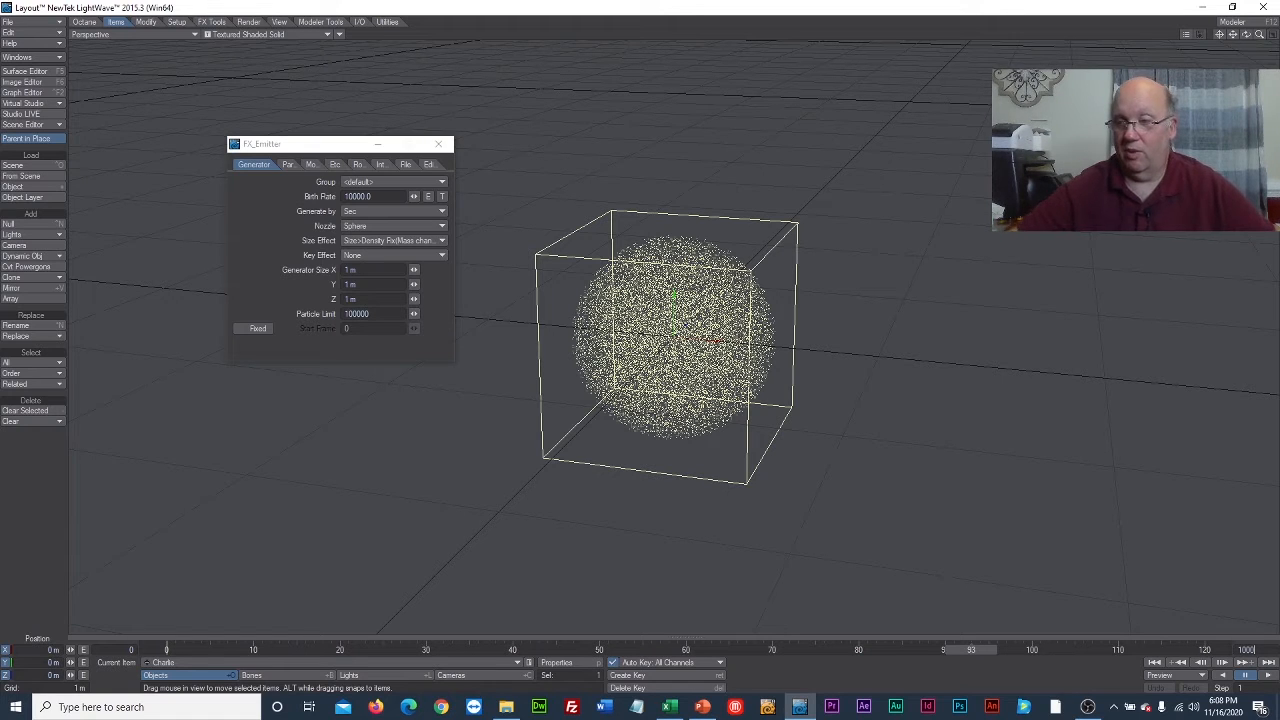
# Extend the scene's end frame to 1000 and return the timeline to frame 0
pyautogui.press('Return')
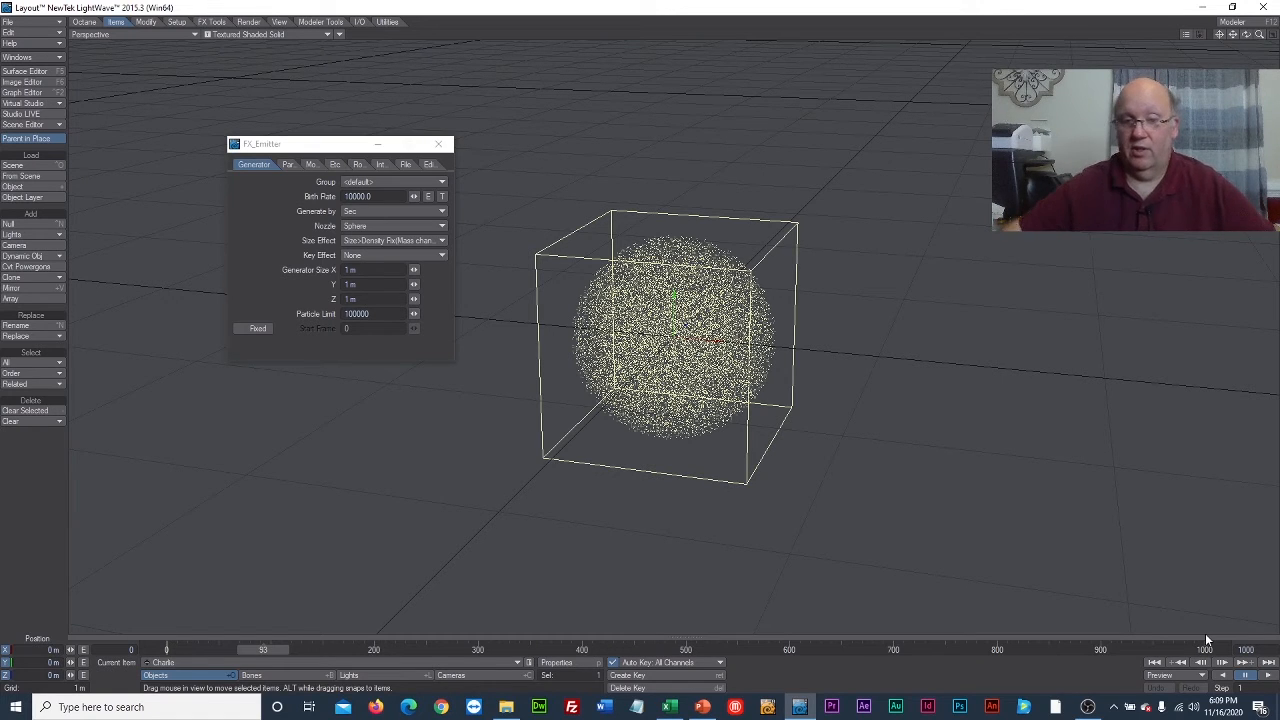
pyautogui.moveTo(264, 650); pyautogui.dragTo(168, 650)
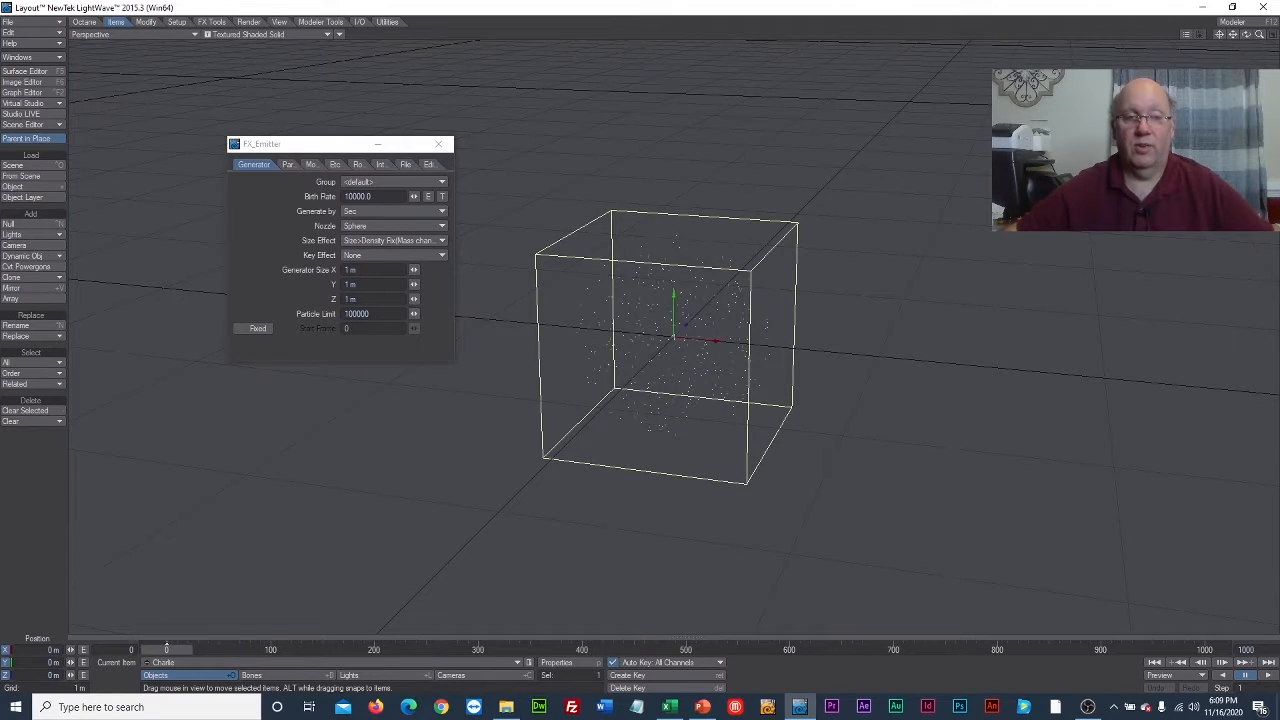
pyautogui.moveTo(184, 650)
pyautogui.mouseDown()
pyautogui.moveTo(170, 650)
pyautogui.moveTo(305, 650)
pyautogui.moveTo(166, 650)
pyautogui.mouseUp()
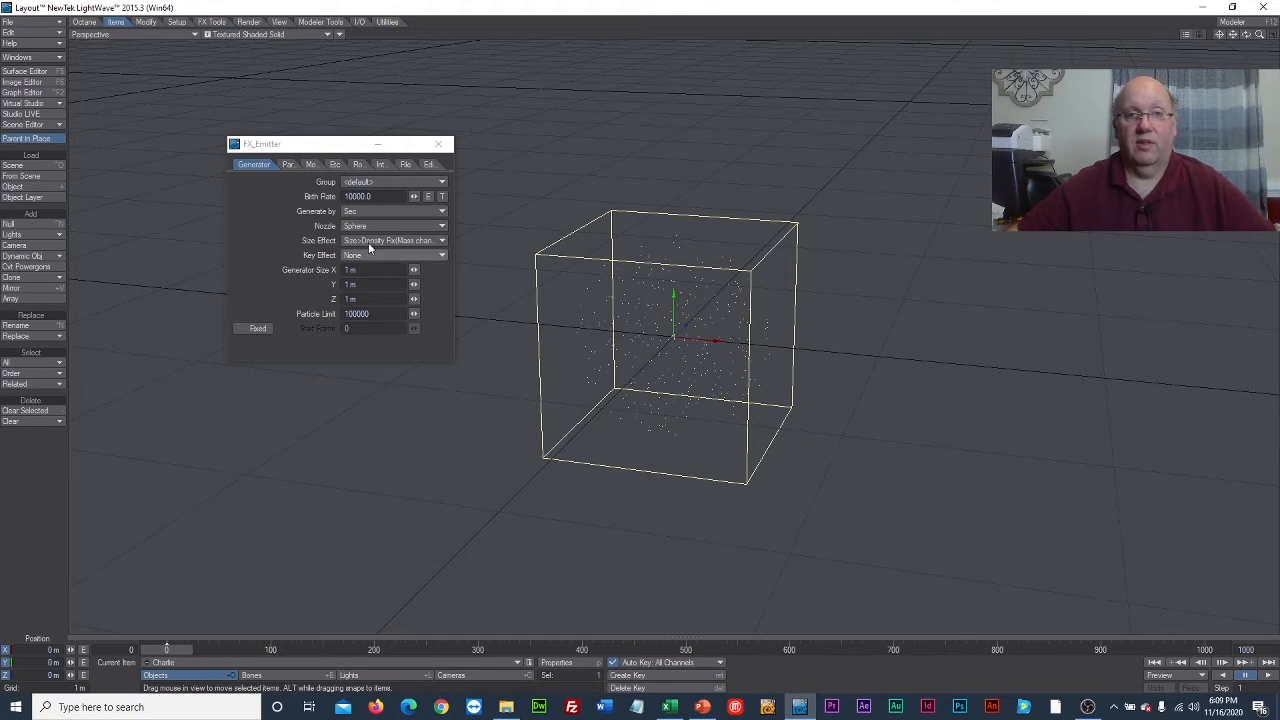
# Set the particle life time to 6000 frames and preview the emission from frame 0
pyautogui.click(288, 164)
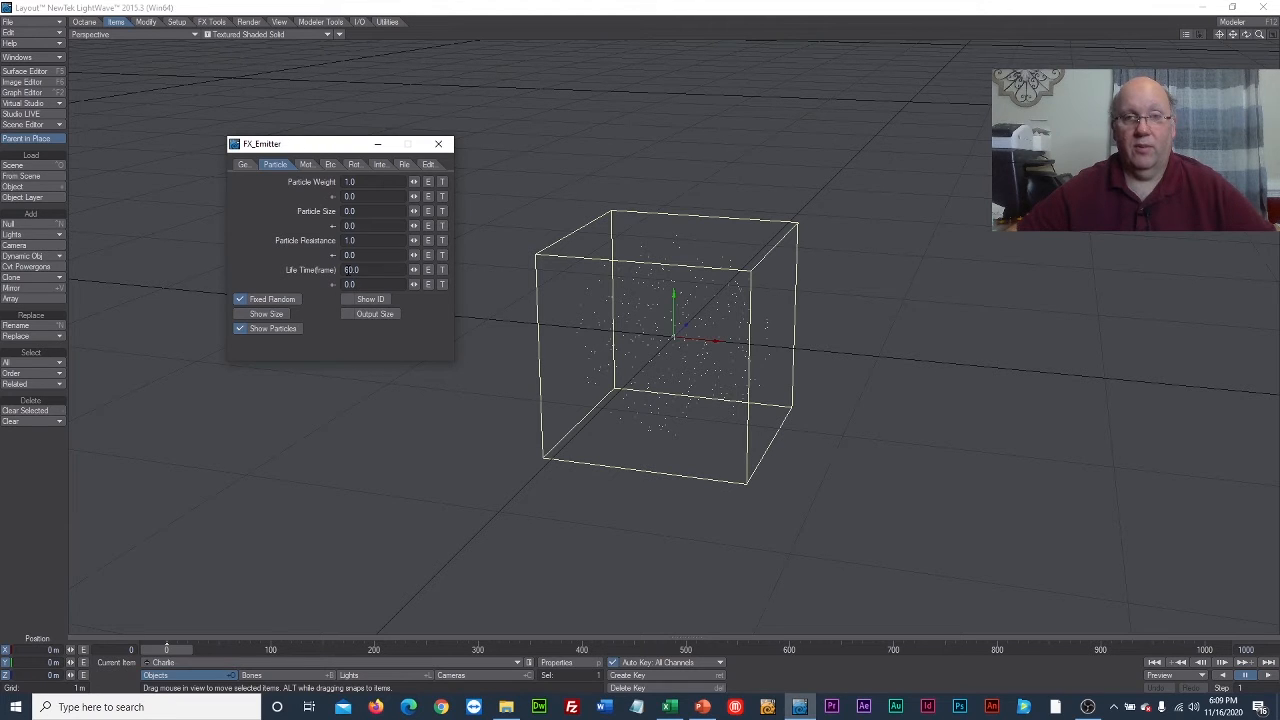
pyautogui.write('00')
pyautogui.moveTo(159, 651)
pyautogui.mouseDown()
pyautogui.moveTo(1075, 651)
pyautogui.moveTo(166, 651)
pyautogui.mouseUp()
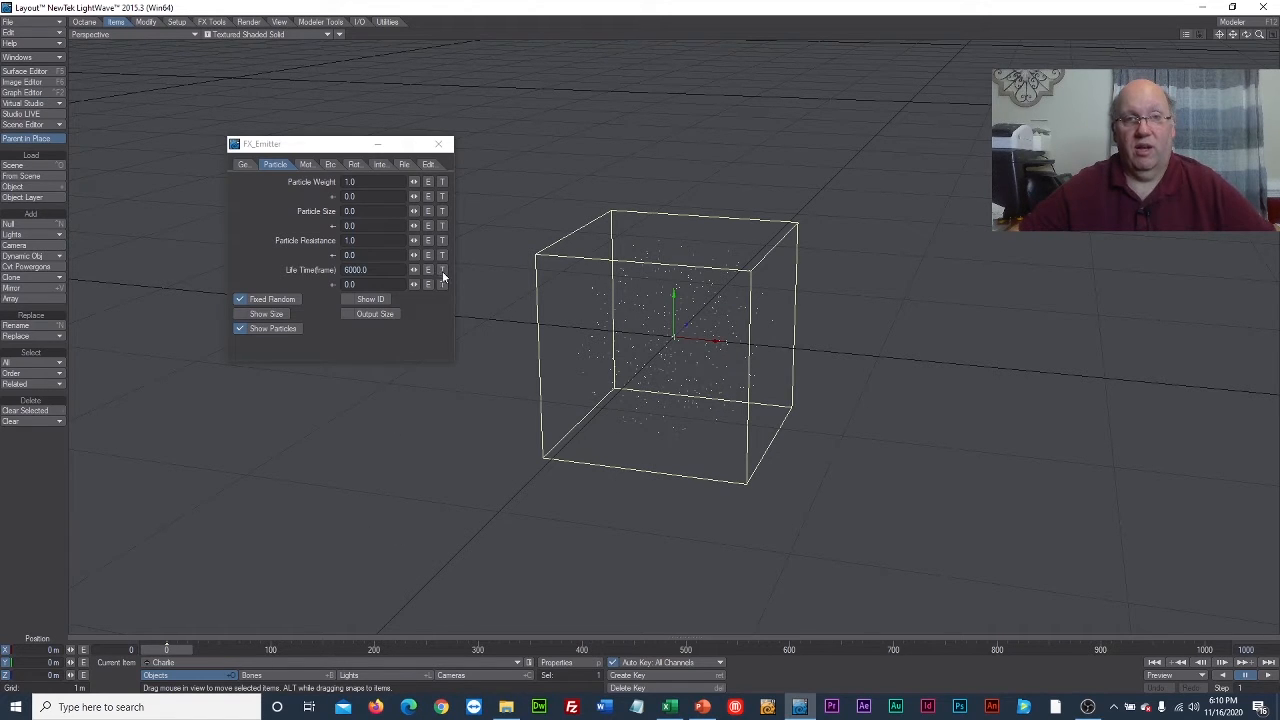
# Set the emitter's explosion motion to 10.0097 m/s and preview how the particles spread
pyautogui.click(305, 165)
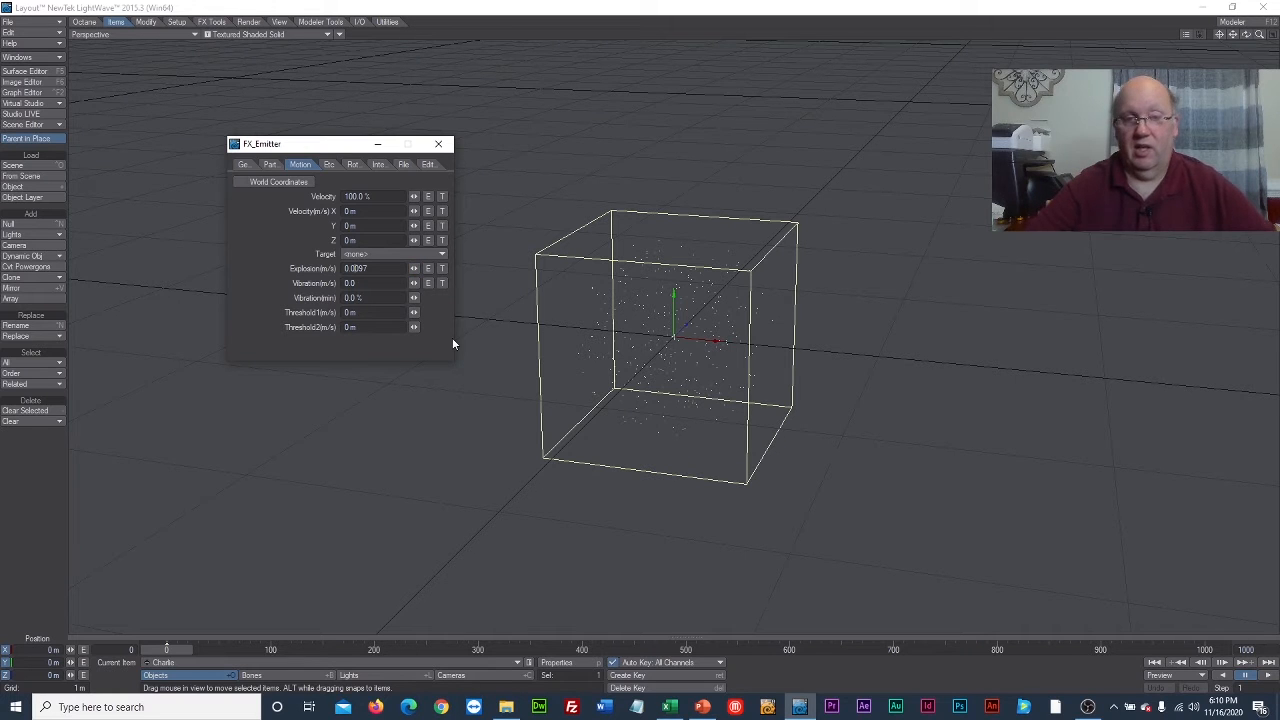
pyautogui.write('1')
pyautogui.press('Return')
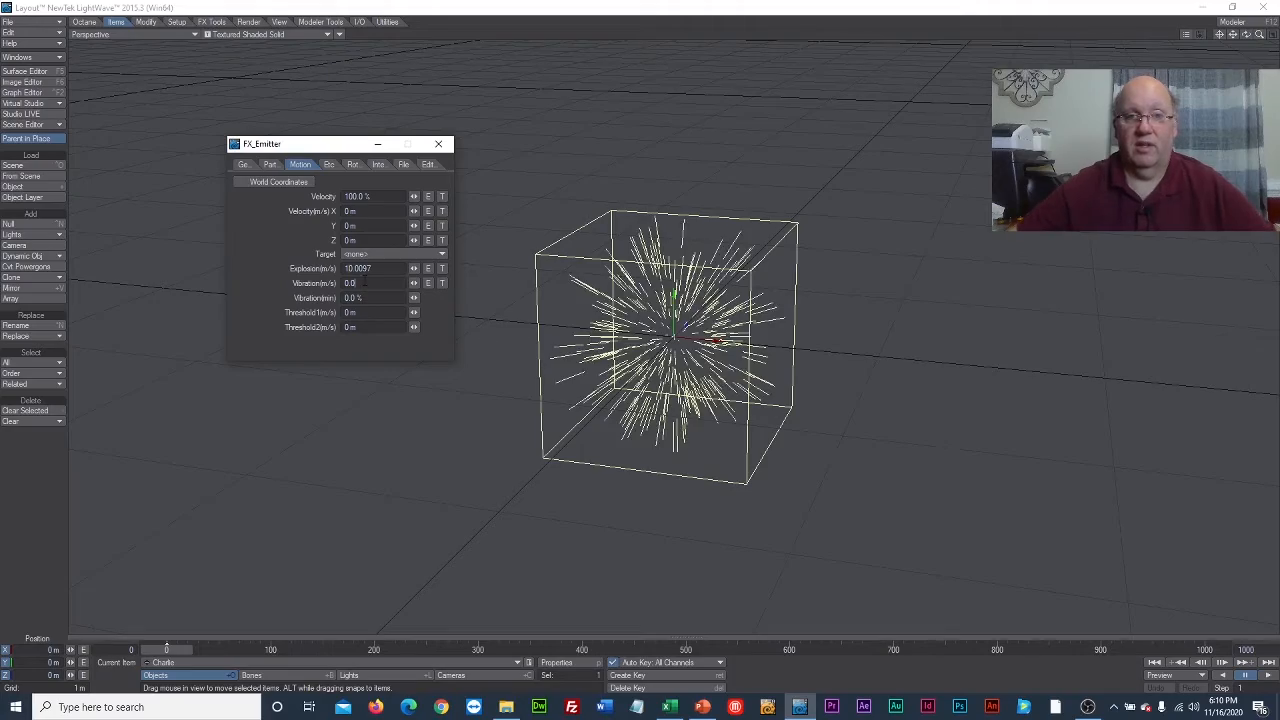
pyautogui.moveTo(168, 649)
pyautogui.mouseDown()
pyautogui.moveTo(814, 649)
pyautogui.moveTo(168, 649)
pyautogui.mouseUp()
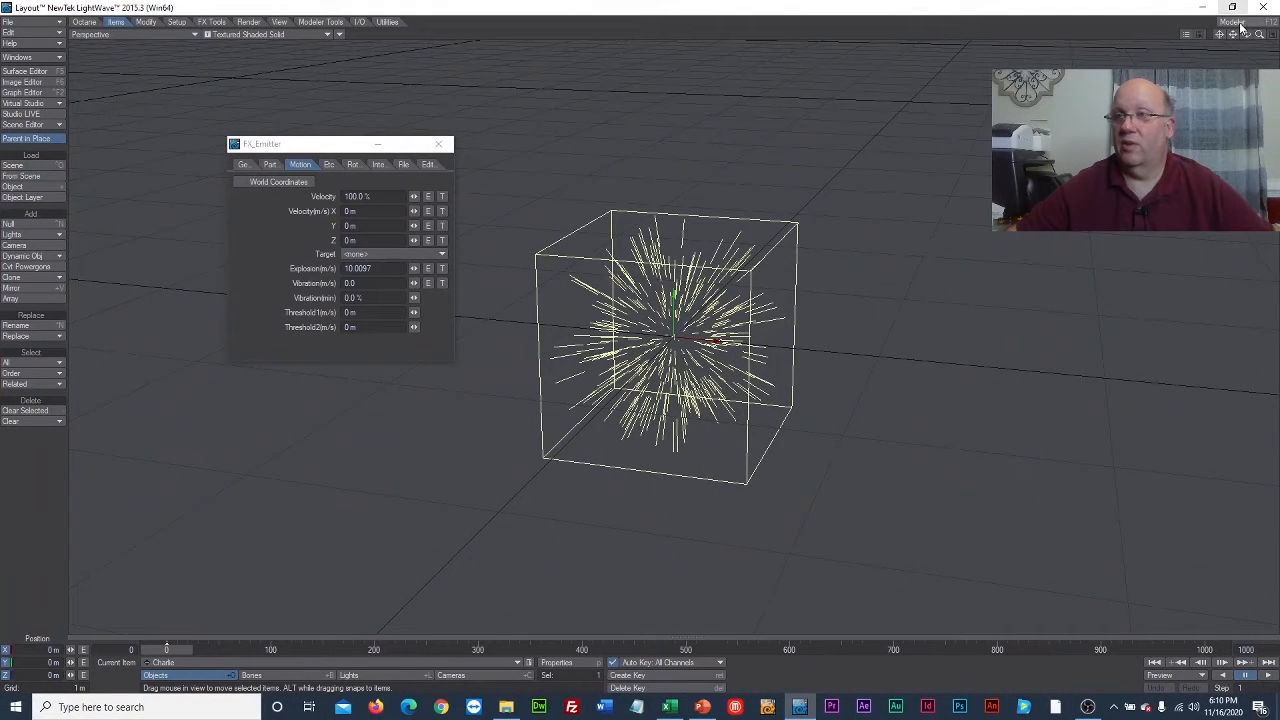
pyautogui.moveTo(1260, 35); pyautogui.dragTo(1190, 35)
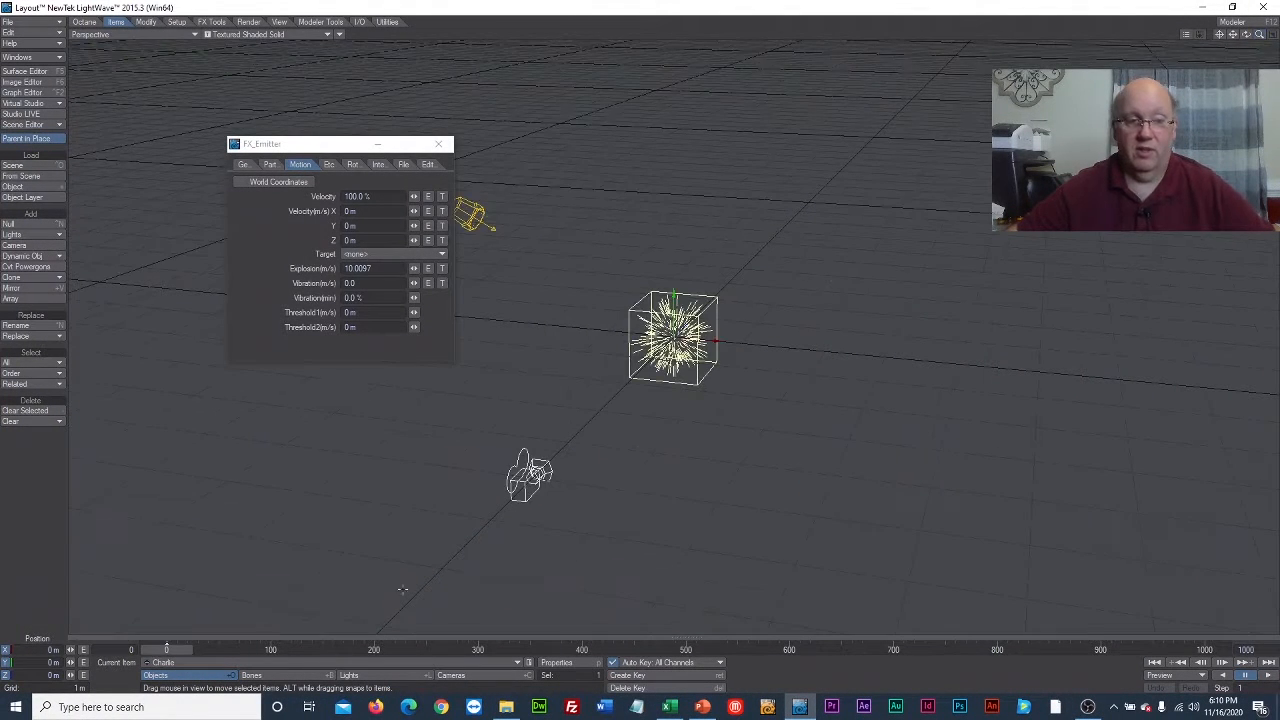
pyautogui.moveTo(152, 654)
pyautogui.mouseDown()
pyautogui.moveTo(1093, 650)
pyautogui.moveTo(155, 652)
pyautogui.mouseUp()
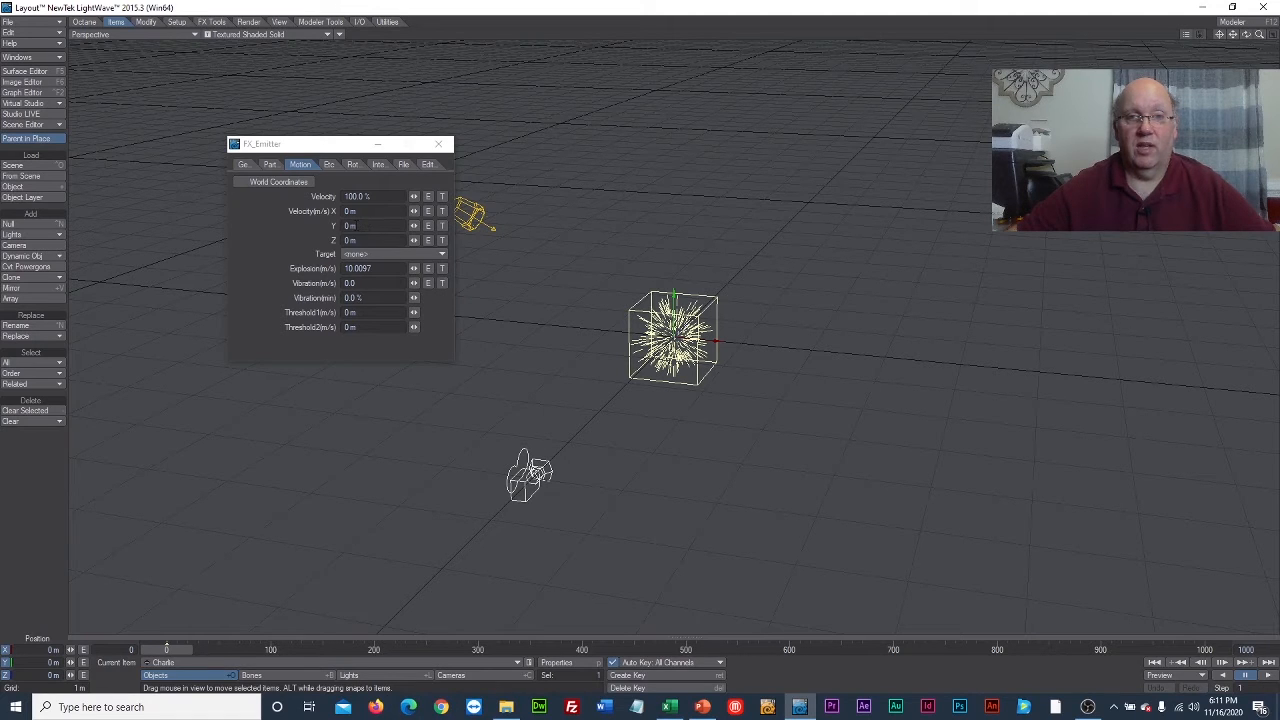
# Set the emitter's Y velocity to 100 m and preview the particle stream up to frame 59
pyautogui.click(349, 225)
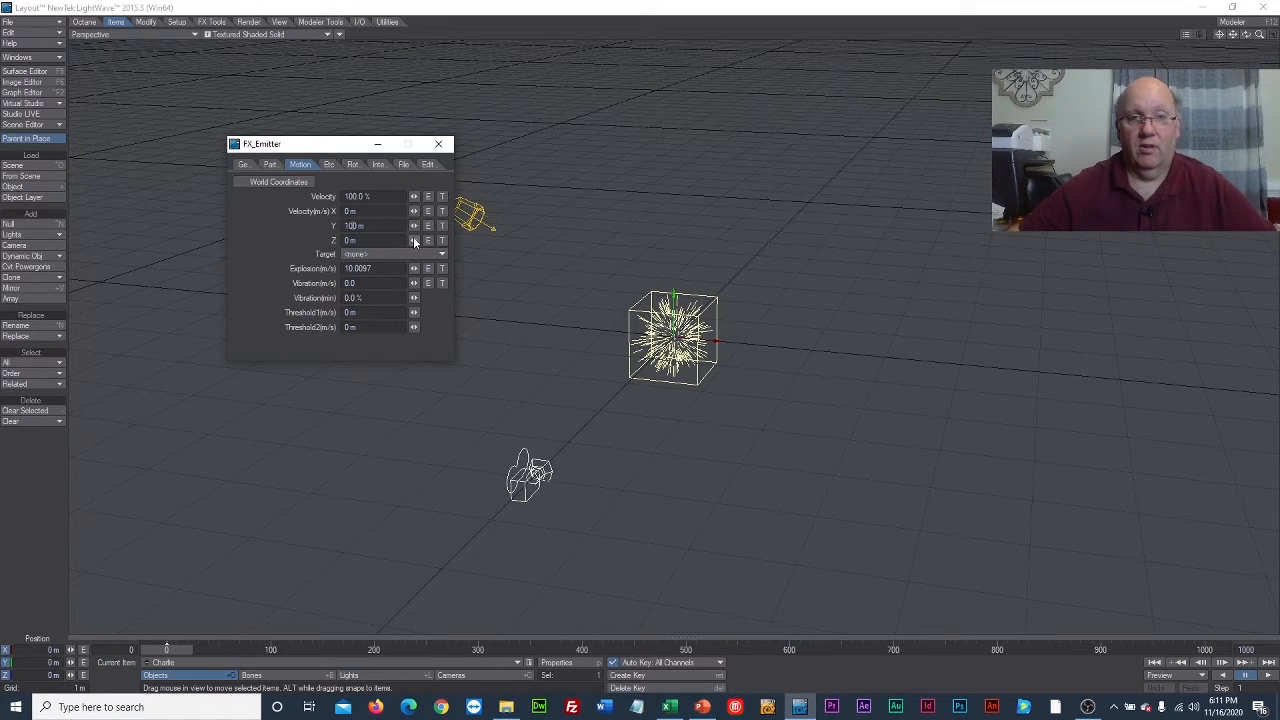
pyautogui.click(393, 209)
pyautogui.moveTo(177, 652); pyautogui.dragTo(228, 650)
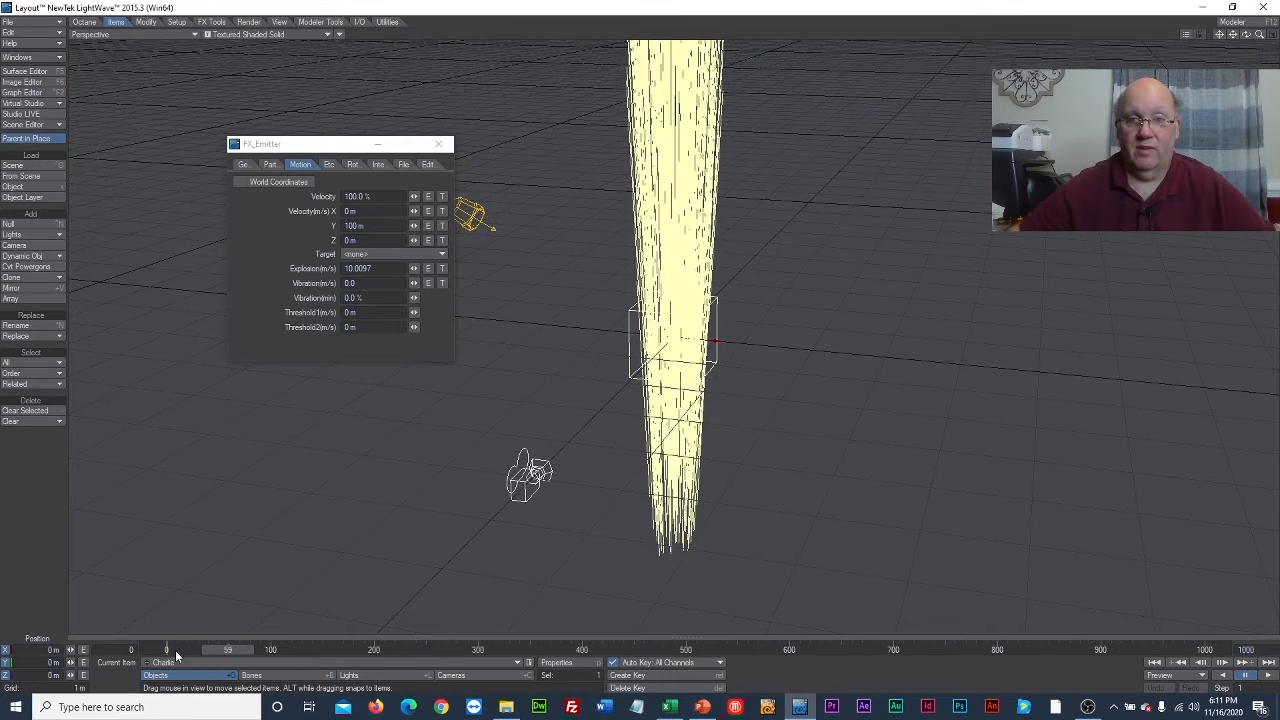
pyautogui.moveTo(1259, 34); pyautogui.dragTo(1080, 34)
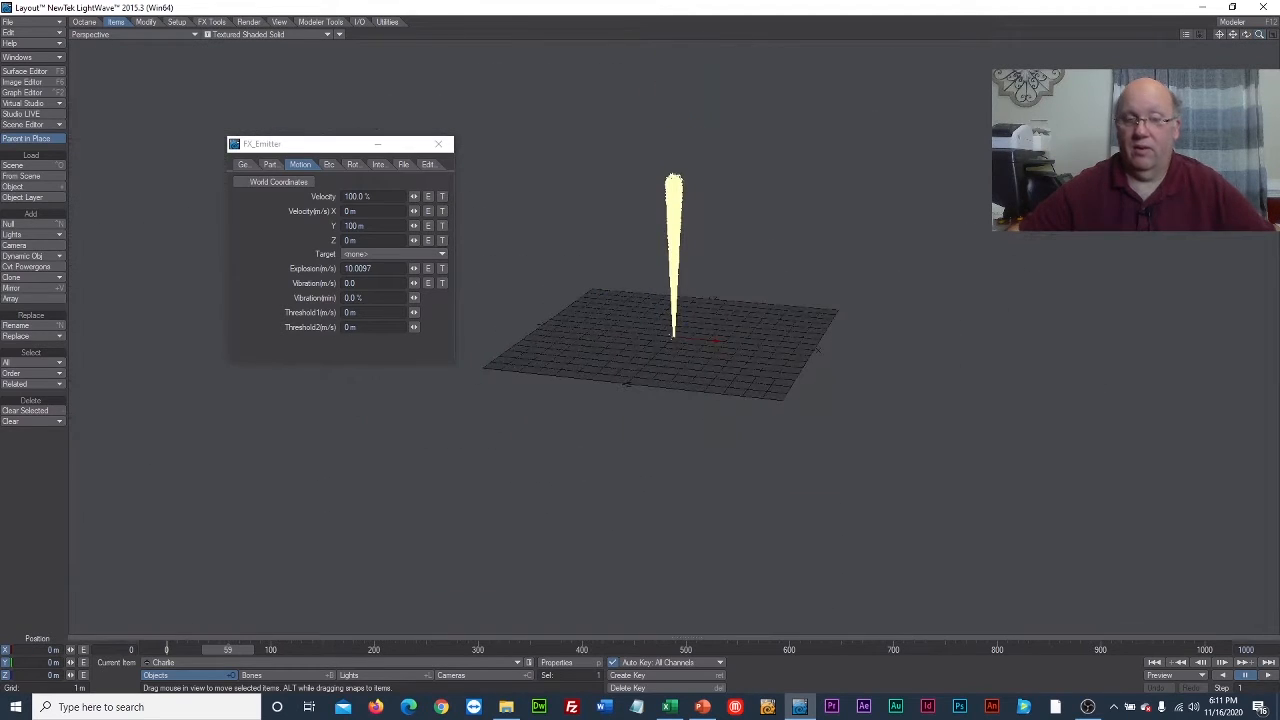
pyautogui.moveTo(229, 650); pyautogui.dragTo(166, 650)
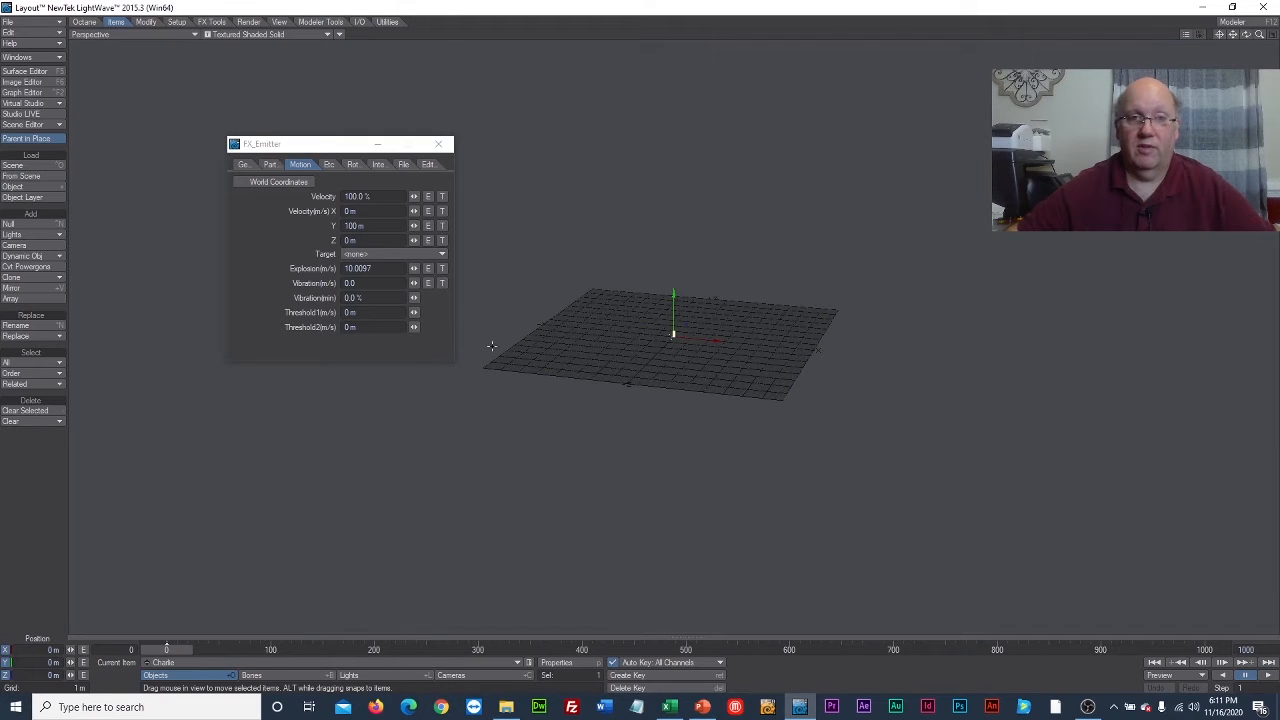
# Set the emitter's X velocity to 10 m and its explosion to 1.0097, previewing the particle motion
pyautogui.click(349, 211)
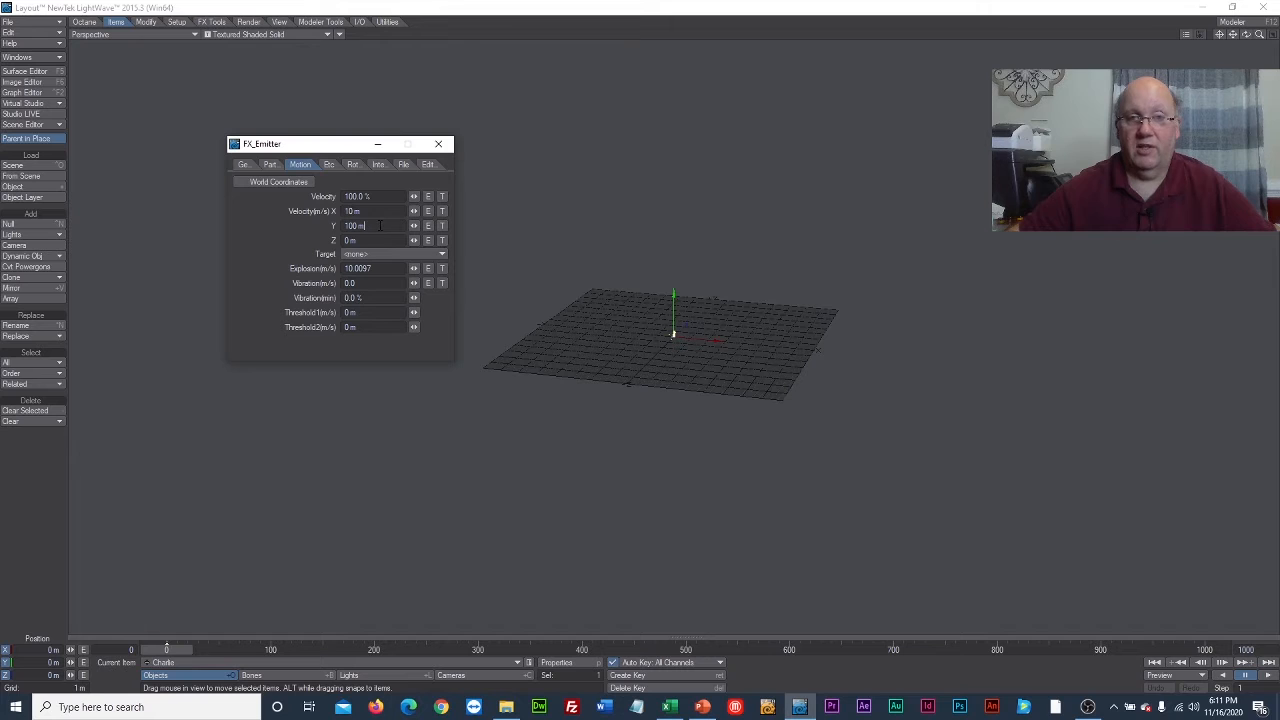
pyautogui.moveTo(175, 651)
pyautogui.mouseDown()
pyautogui.moveTo(362, 651)
pyautogui.moveTo(166, 651)
pyautogui.mouseUp()
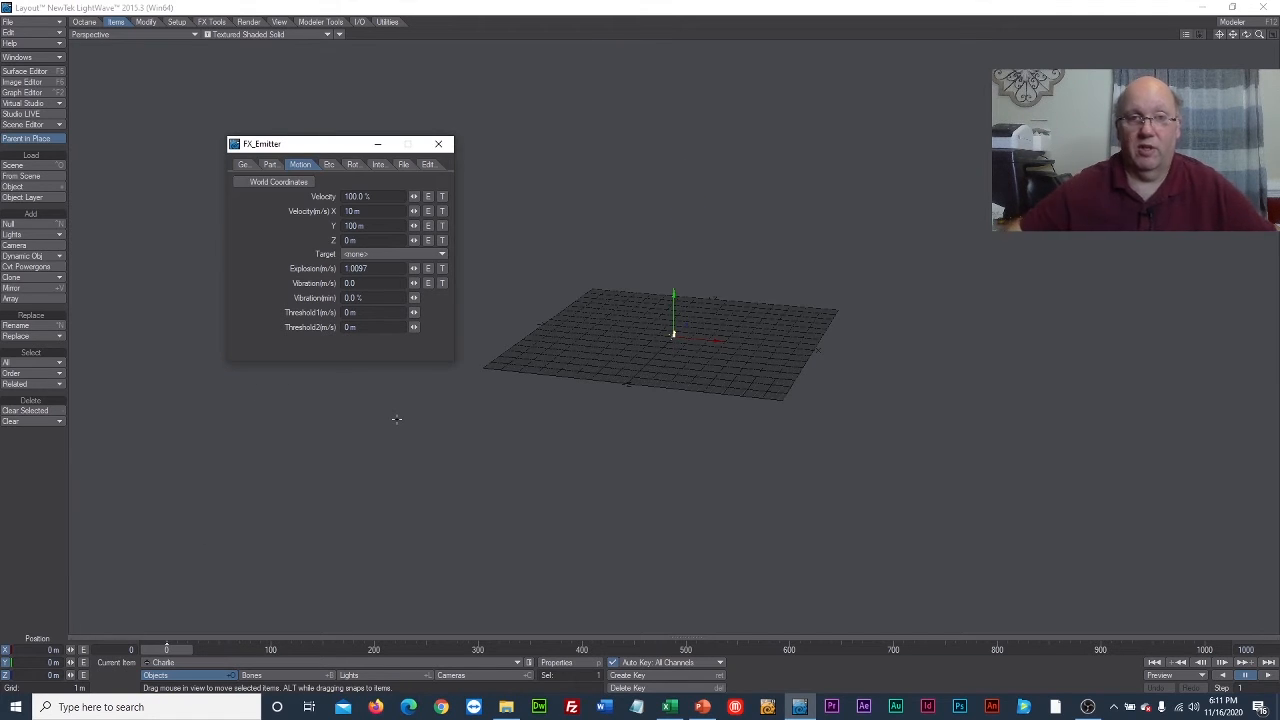
pyautogui.moveTo(185, 655)
pyautogui.mouseDown()
pyautogui.moveTo(260, 651)
pyautogui.moveTo(166, 651)
pyautogui.mouseUp()
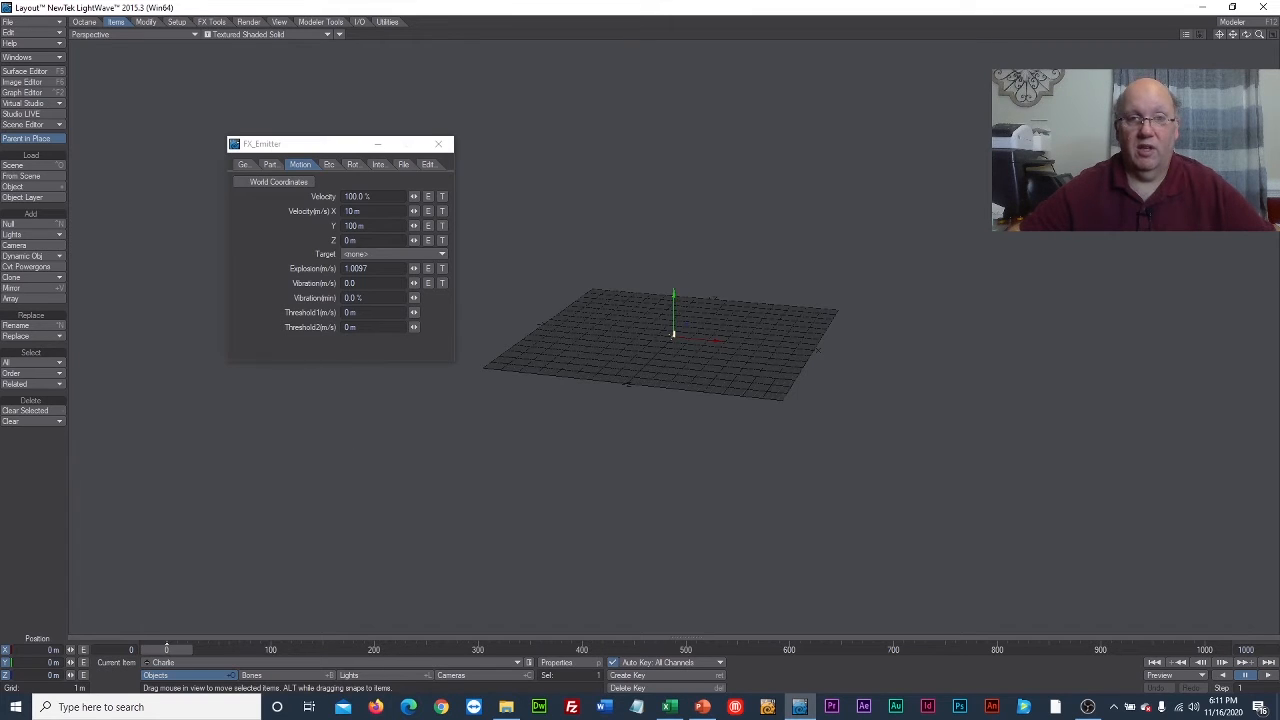
# Set the emitter's Y velocity to 10 m, explosion to 10.0, vibration to 0.0389 and minimum vibration to 23%, previewing up to frame 31
pyautogui.click(409, 293)
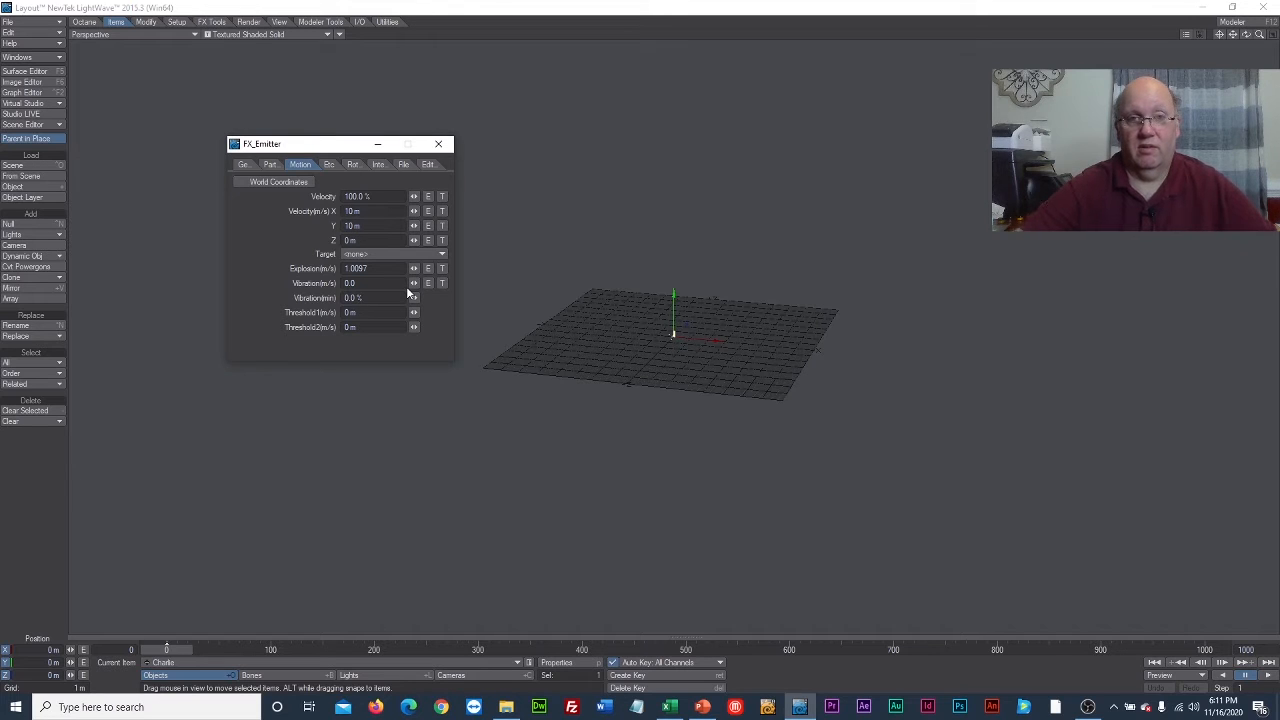
pyautogui.moveTo(172, 651)
pyautogui.mouseDown()
pyautogui.moveTo(298, 651)
pyautogui.moveTo(171, 651)
pyautogui.mouseUp()
pyautogui.moveTo(1259, 34); pyautogui.dragTo(1275, 34)
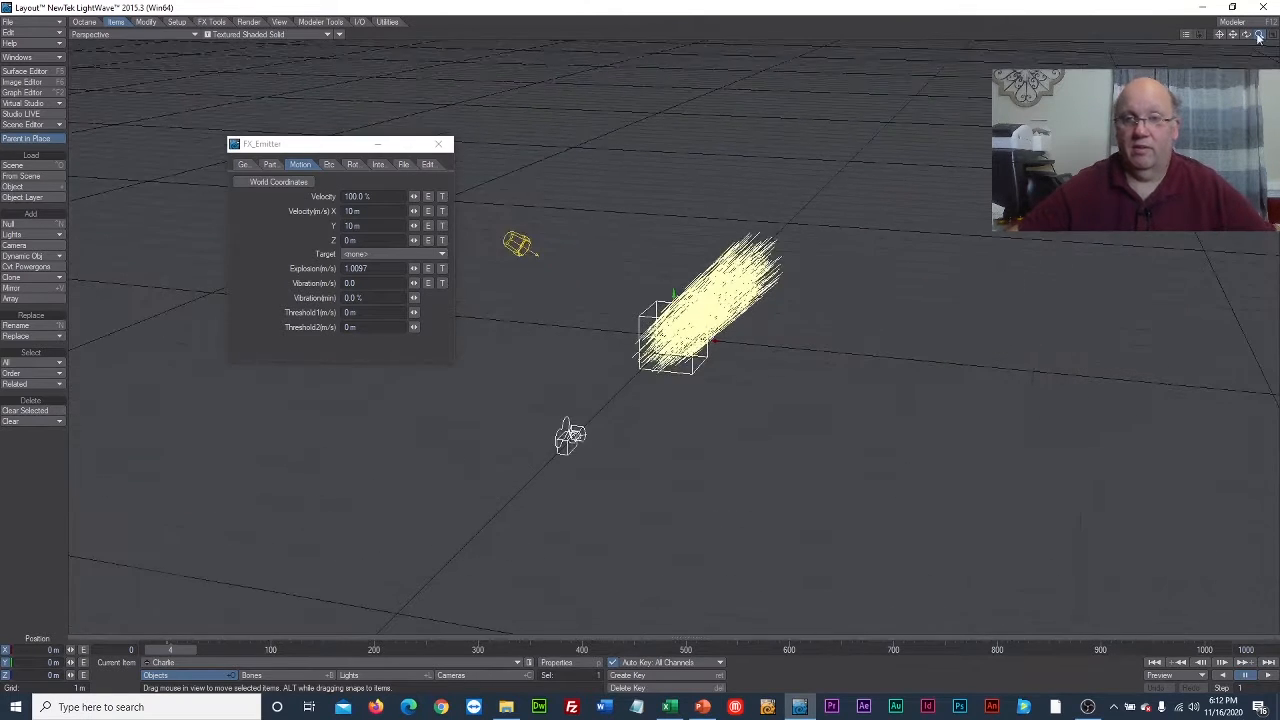
pyautogui.moveTo(174, 650)
pyautogui.mouseDown()
pyautogui.moveTo(245, 651)
pyautogui.moveTo(166, 651)
pyautogui.mouseUp()
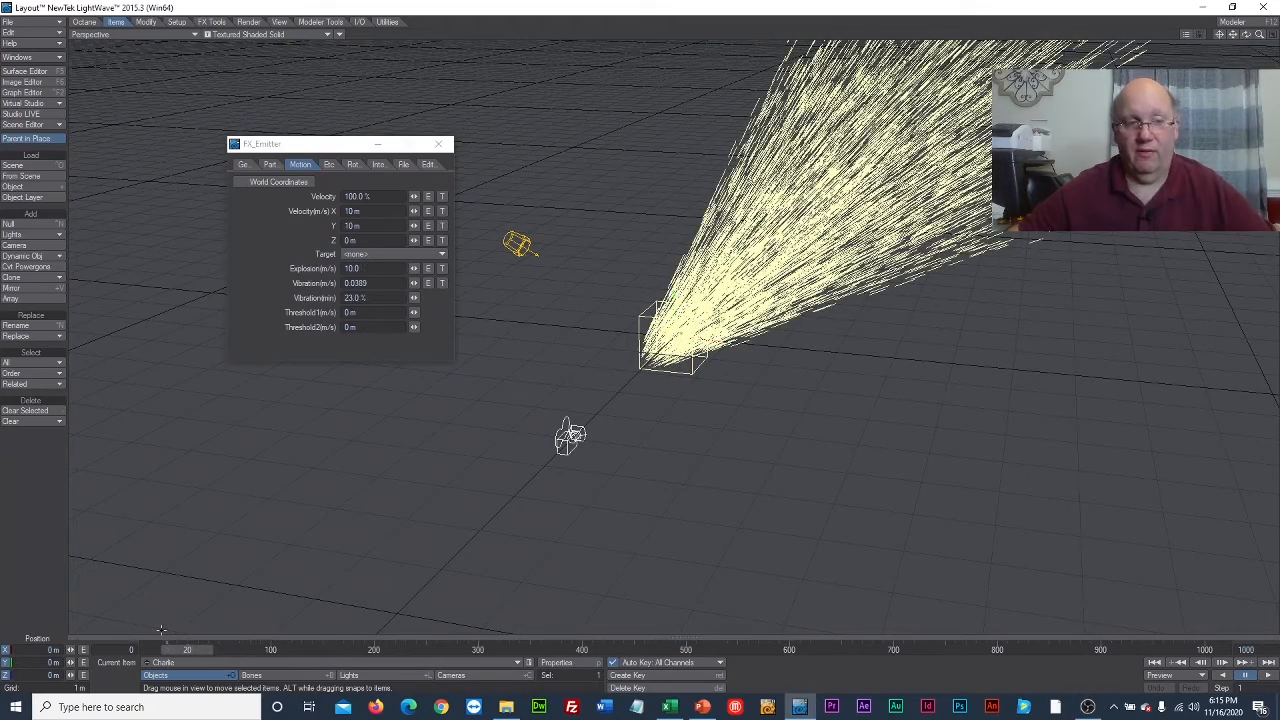
pyautogui.moveTo(183, 654)
pyautogui.mouseDown()
pyautogui.moveTo(218, 652)
pyautogui.moveTo(163, 652)
pyautogui.moveTo(260, 652)
pyautogui.moveTo(165, 652)
pyautogui.moveTo(198, 652)
pyautogui.mouseUp()
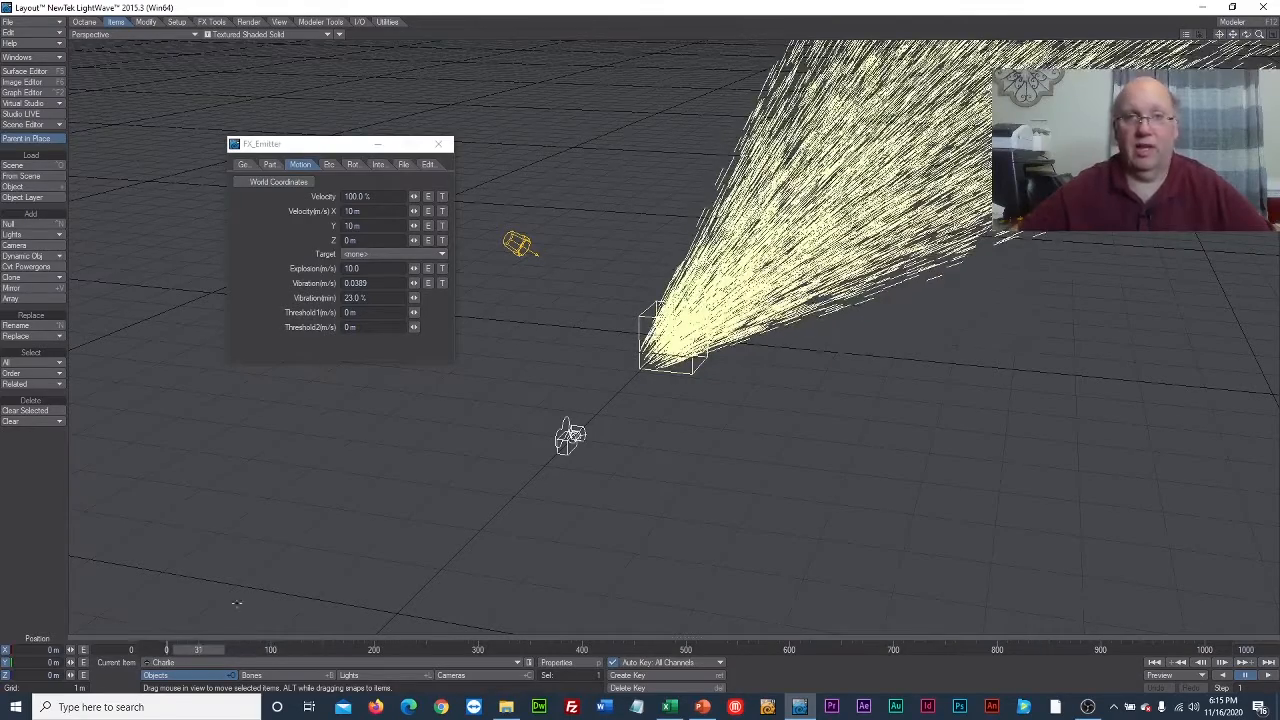
# Set the emitter's X gravity to -1.0 and preview the particle stream at frame 44
pyautogui.click(328, 164)
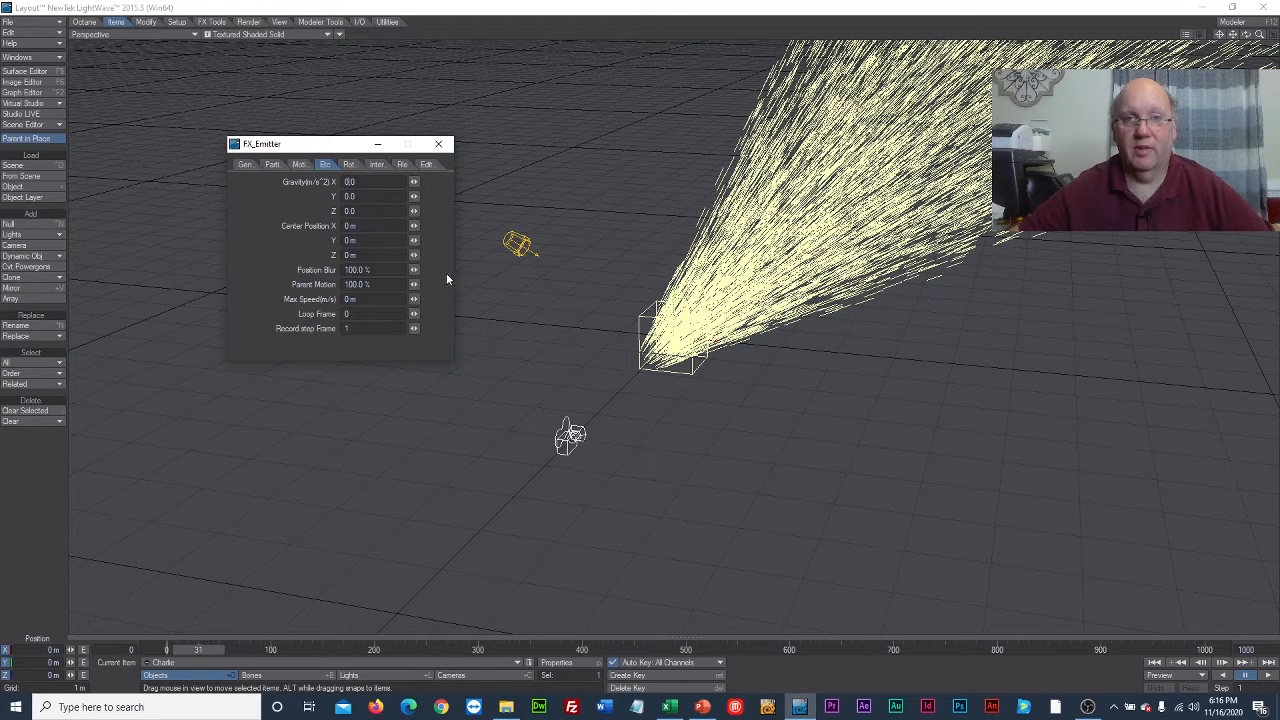
pyautogui.moveTo(414, 182); pyautogui.dragTo(411, 182)
pyautogui.write('1')
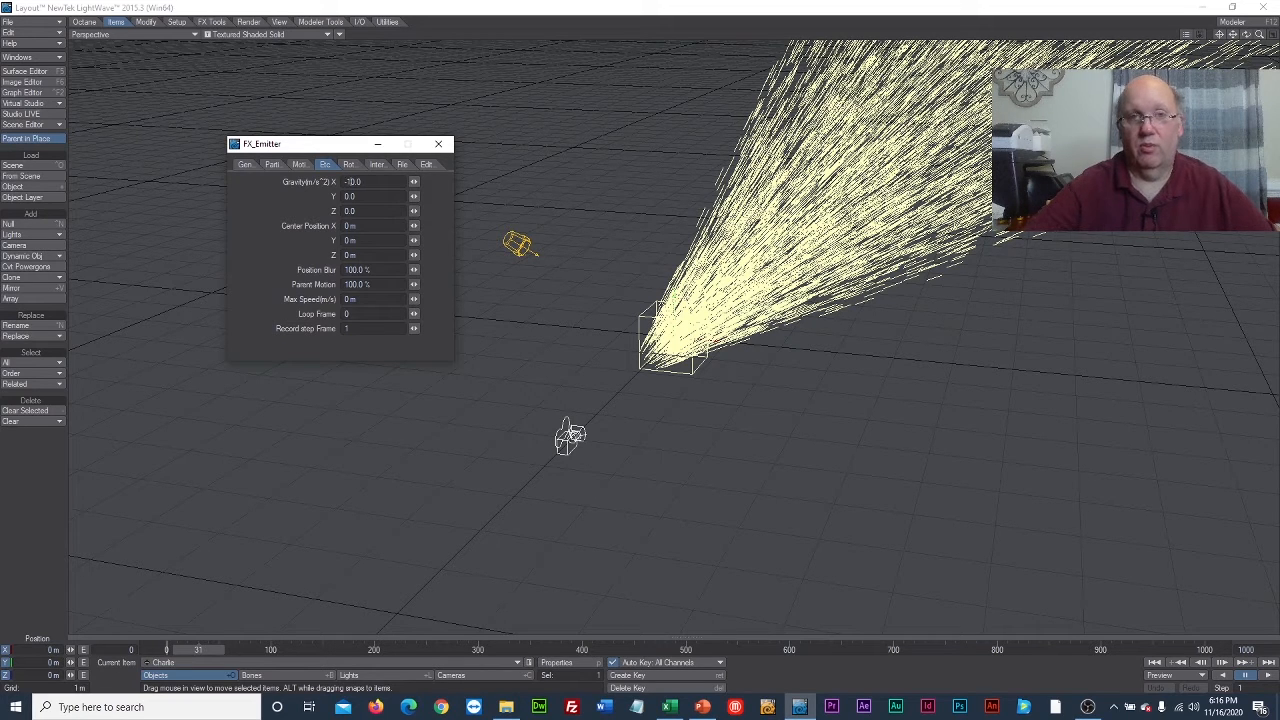
pyautogui.press('Delete')
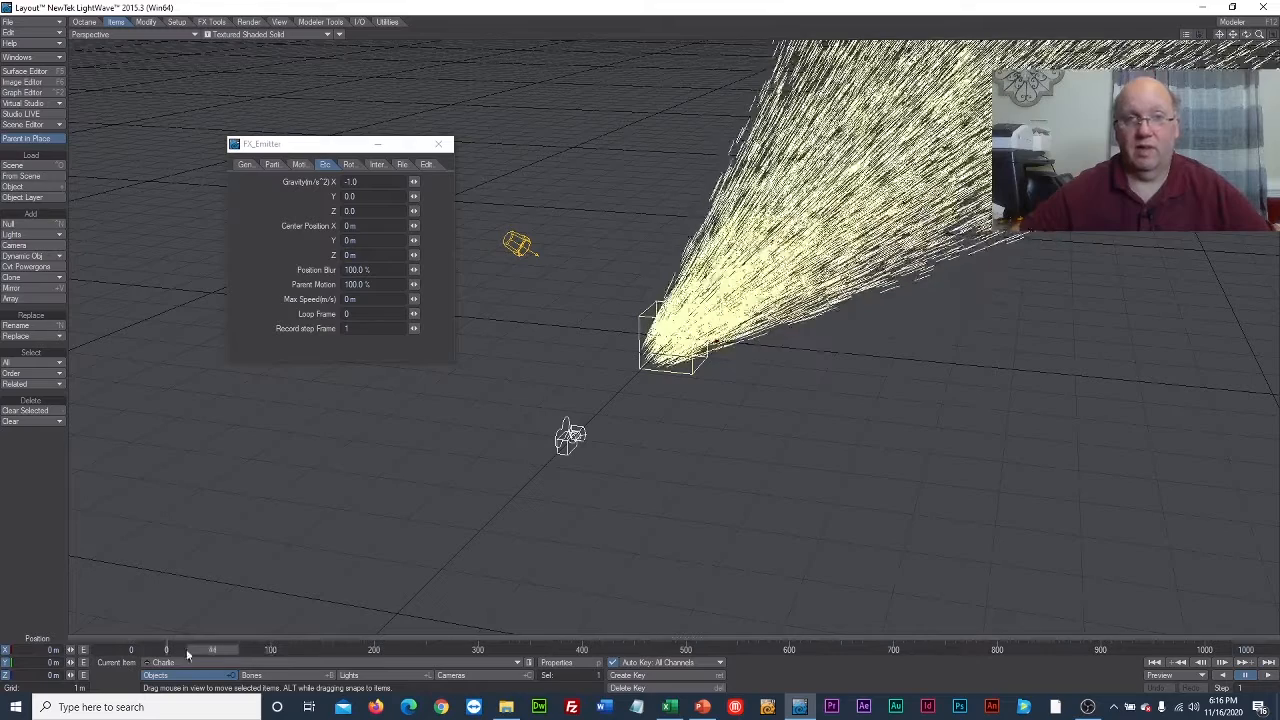
# Set the emitter's Y gravity to -1000.0 and preview the falling particles back to frame 0
pyautogui.click(350, 197)
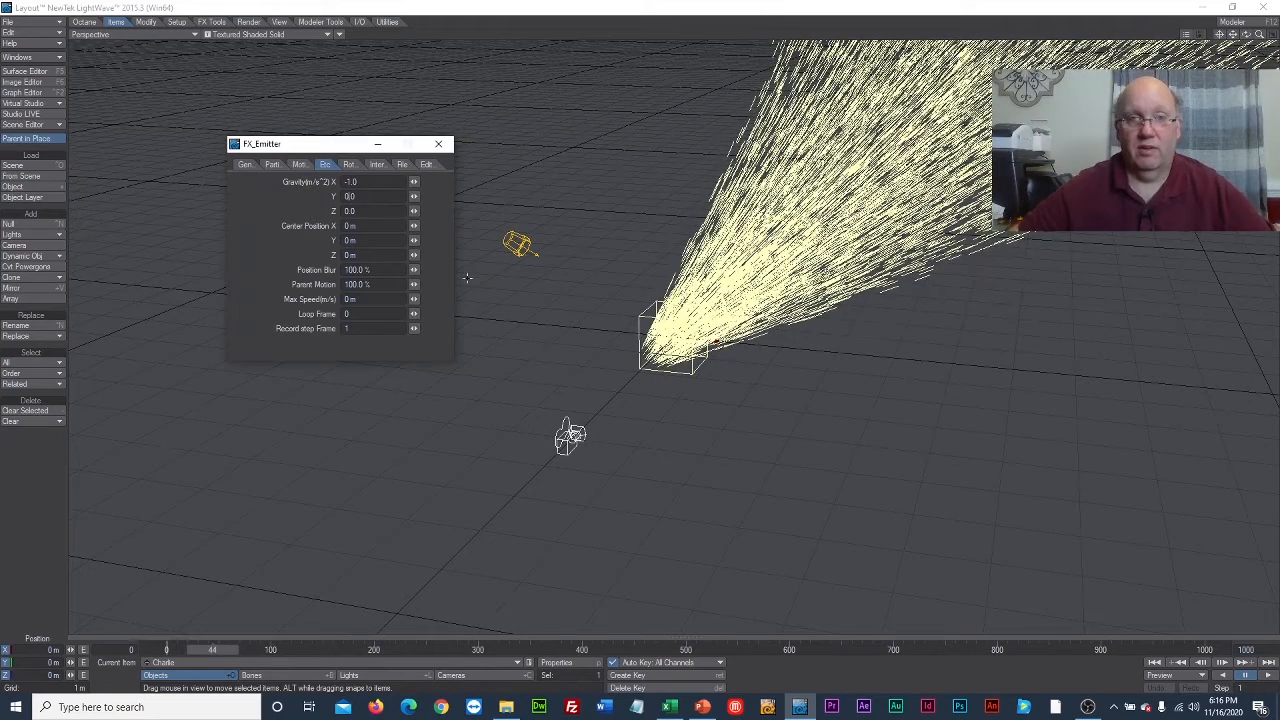
pyautogui.write('-100.0')
pyautogui.write('0')
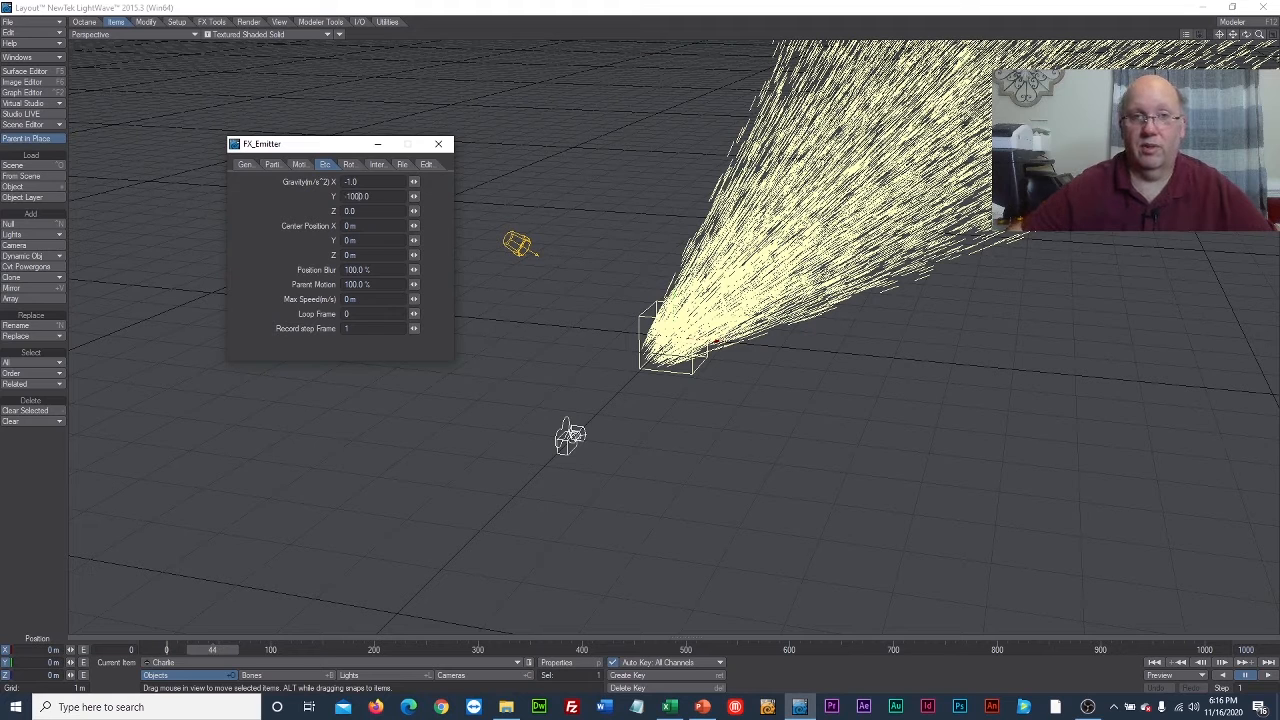
pyautogui.click(385, 212)
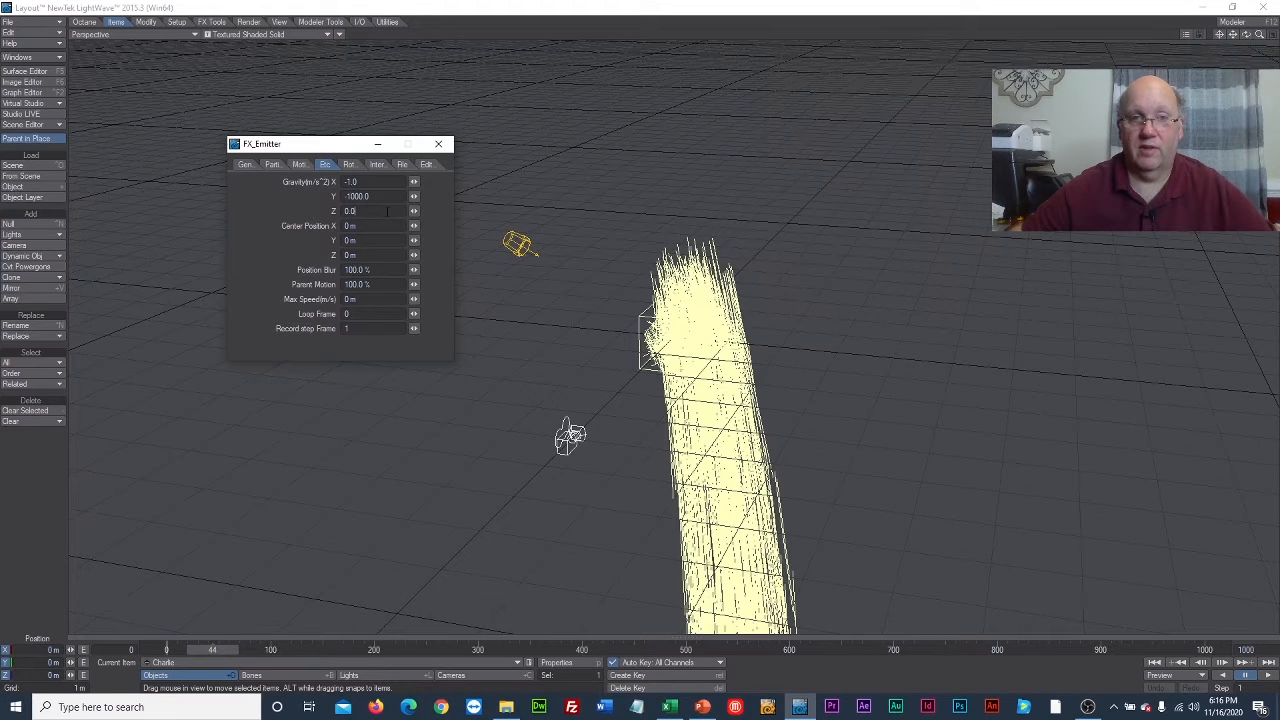
pyautogui.moveTo(217, 650); pyautogui.dragTo(166, 650)
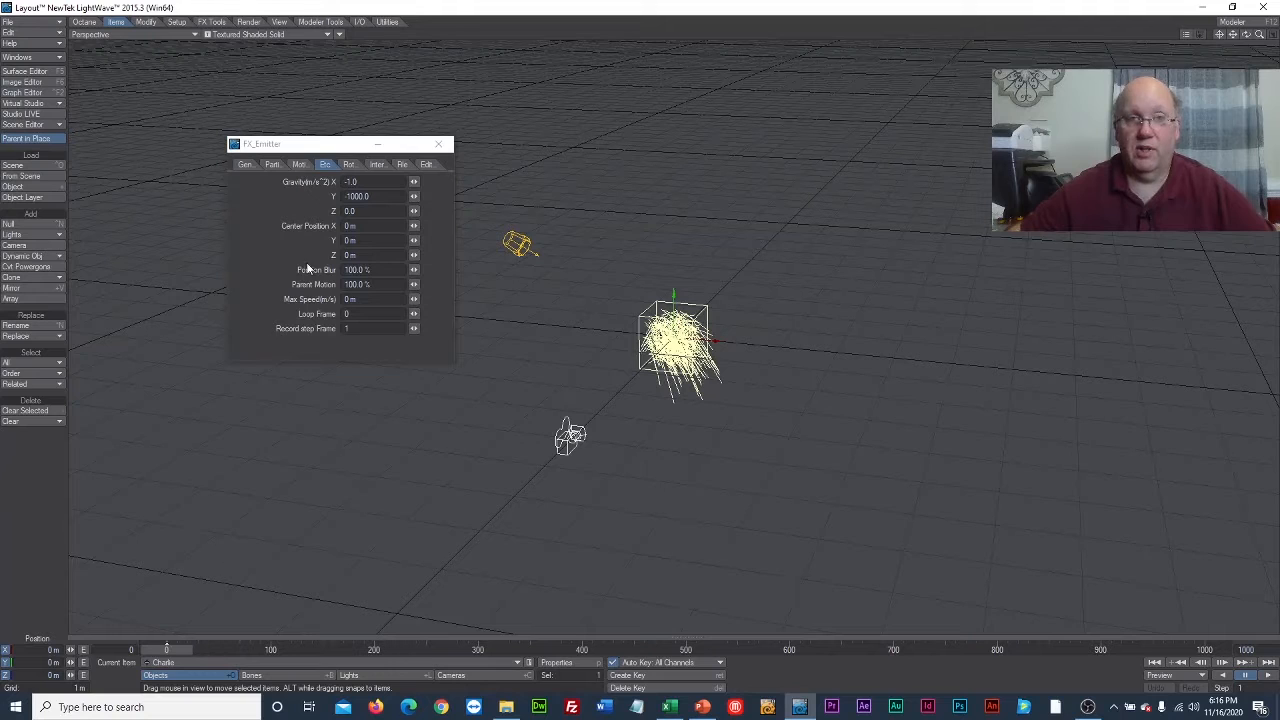
# Reduce the emitter's Y gravity to -100.0 and preview the particle arc up to frame 18
pyautogui.click(362, 197)
pyautogui.press('BackSpace')
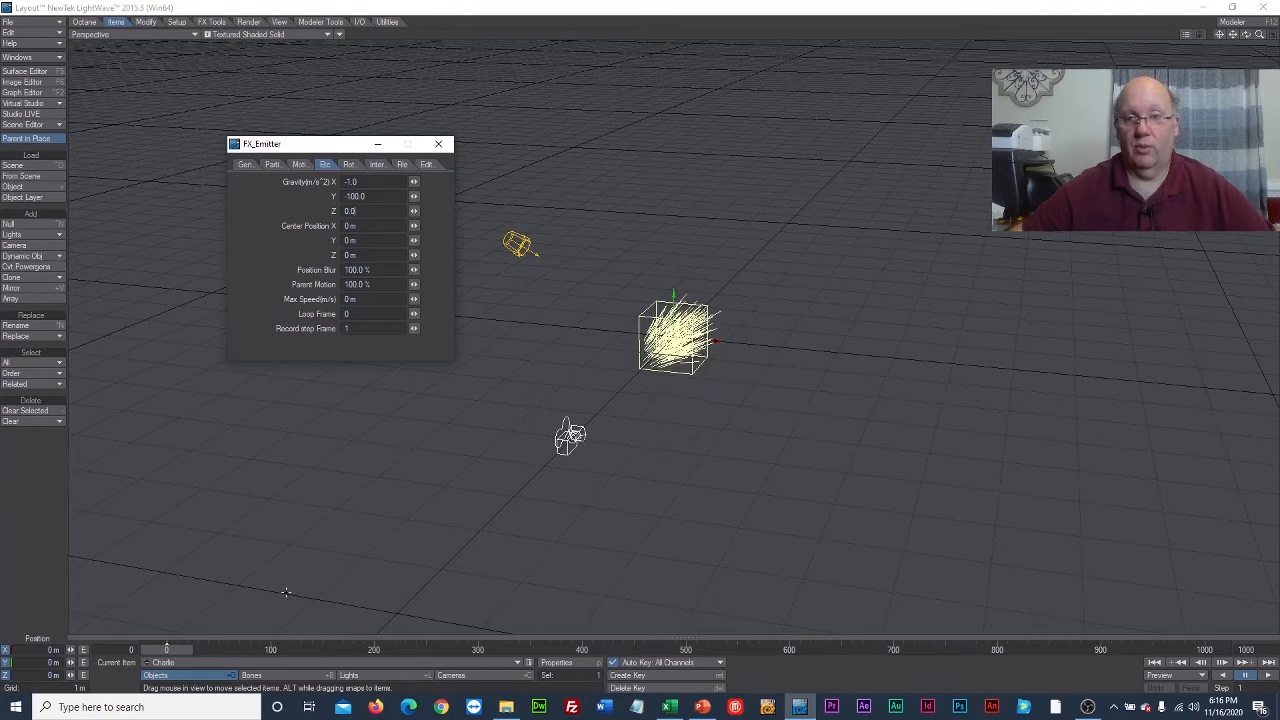
pyautogui.moveTo(168, 650)
pyautogui.mouseDown()
pyautogui.moveTo(262, 650)
pyautogui.moveTo(152, 650)
pyautogui.moveTo(217, 650)
pyautogui.moveTo(166, 650)
pyautogui.moveTo(180, 650)
pyautogui.mouseUp()
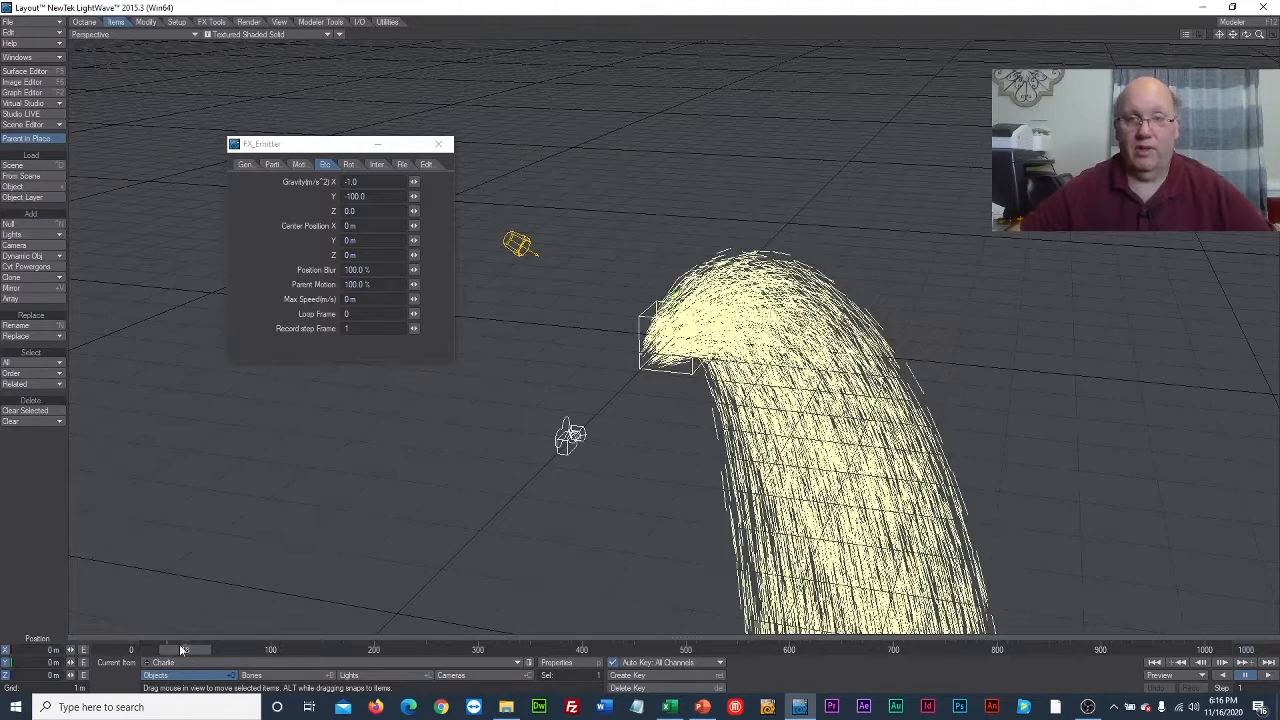
# Set the emitter's Y gravity to -10.0 and return the preview to frame 0
pyautogui.click(356, 200)
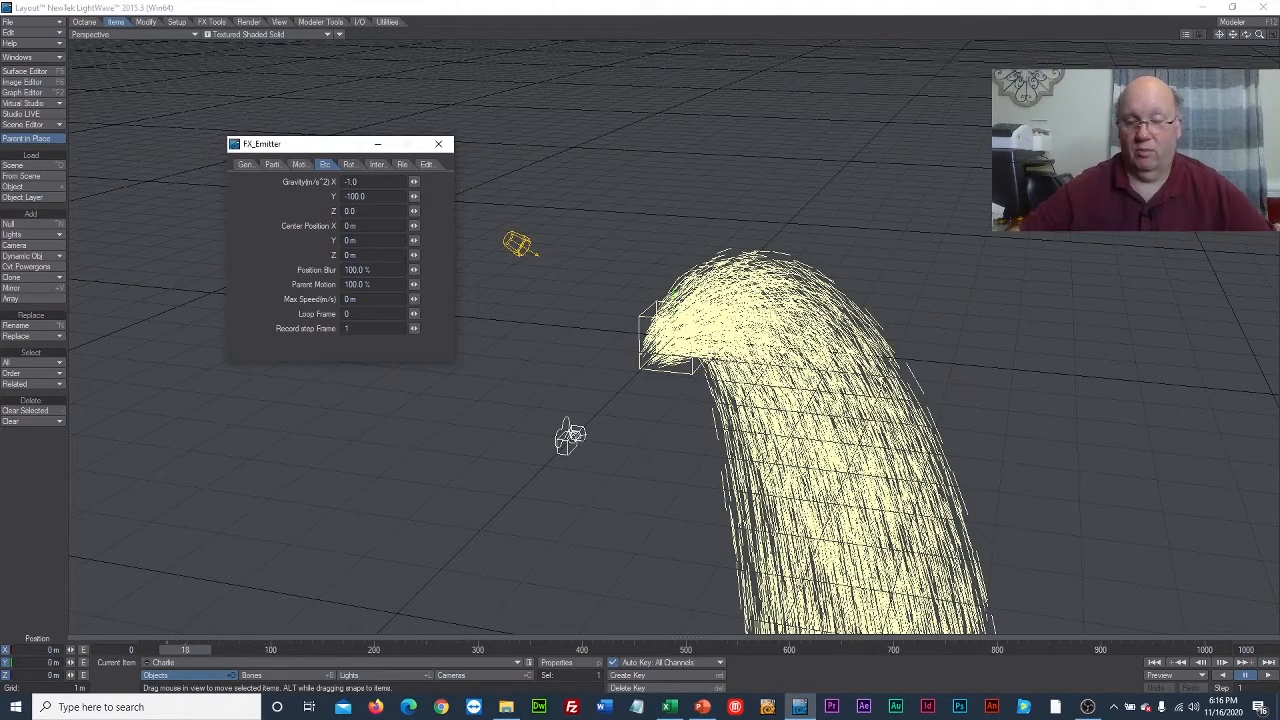
pyautogui.press('BackSpace')
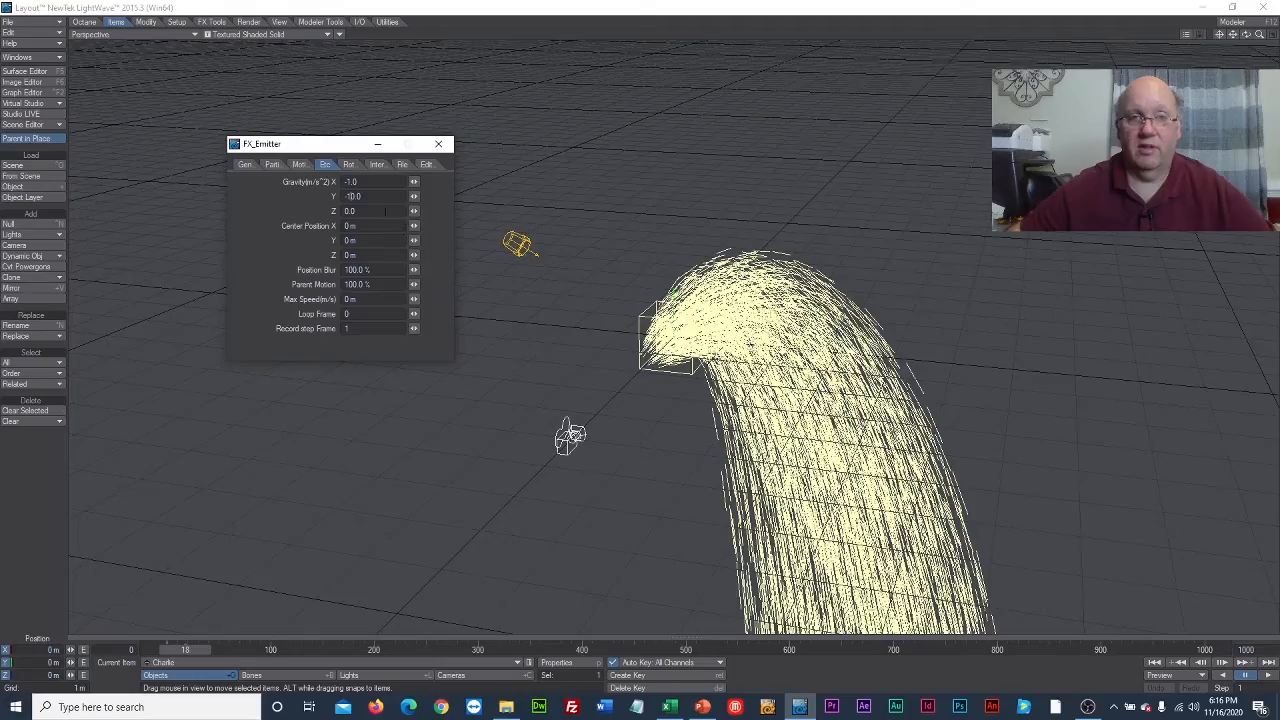
pyautogui.click(386, 211)
pyautogui.moveTo(185, 650)
pyautogui.mouseDown()
pyautogui.moveTo(354, 650)
pyautogui.moveTo(152, 650)
pyautogui.moveTo(245, 650)
pyautogui.moveTo(166, 650)
pyautogui.mouseUp()
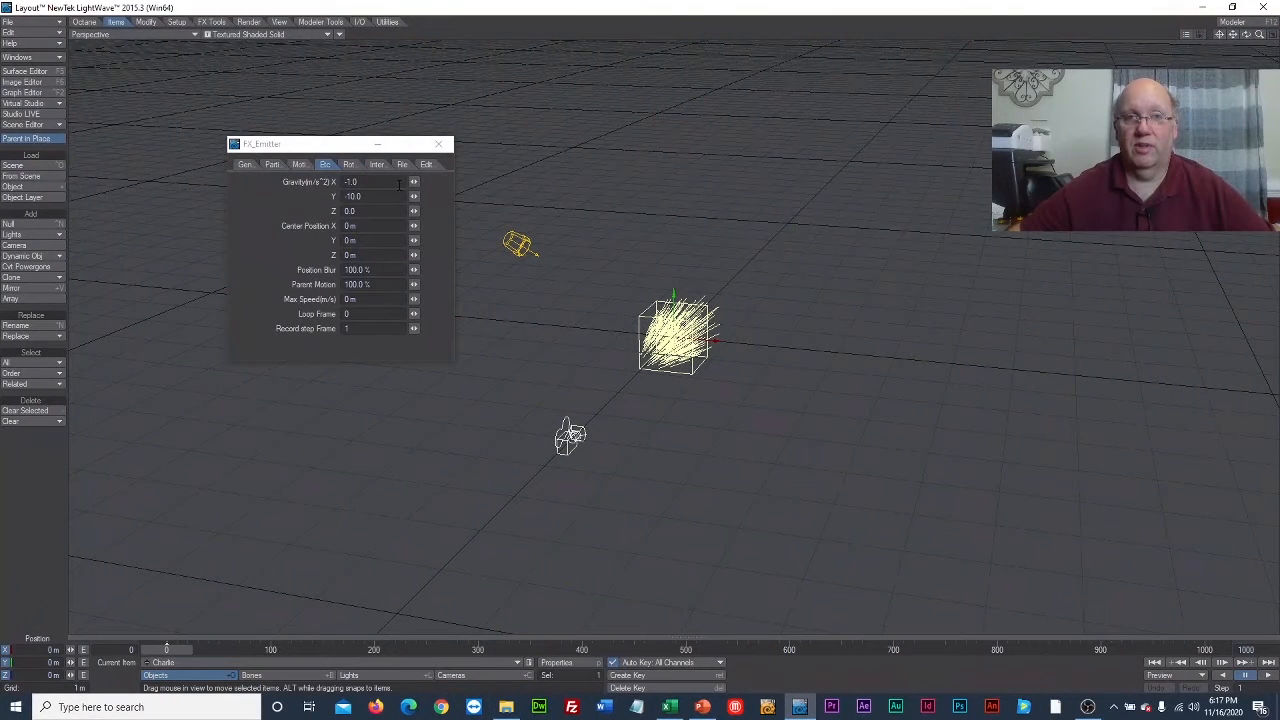
# Review the emitter's rotation and interaction settings, return to its gravity settings and preview the particles at frame 66
pyautogui.click(355, 168)
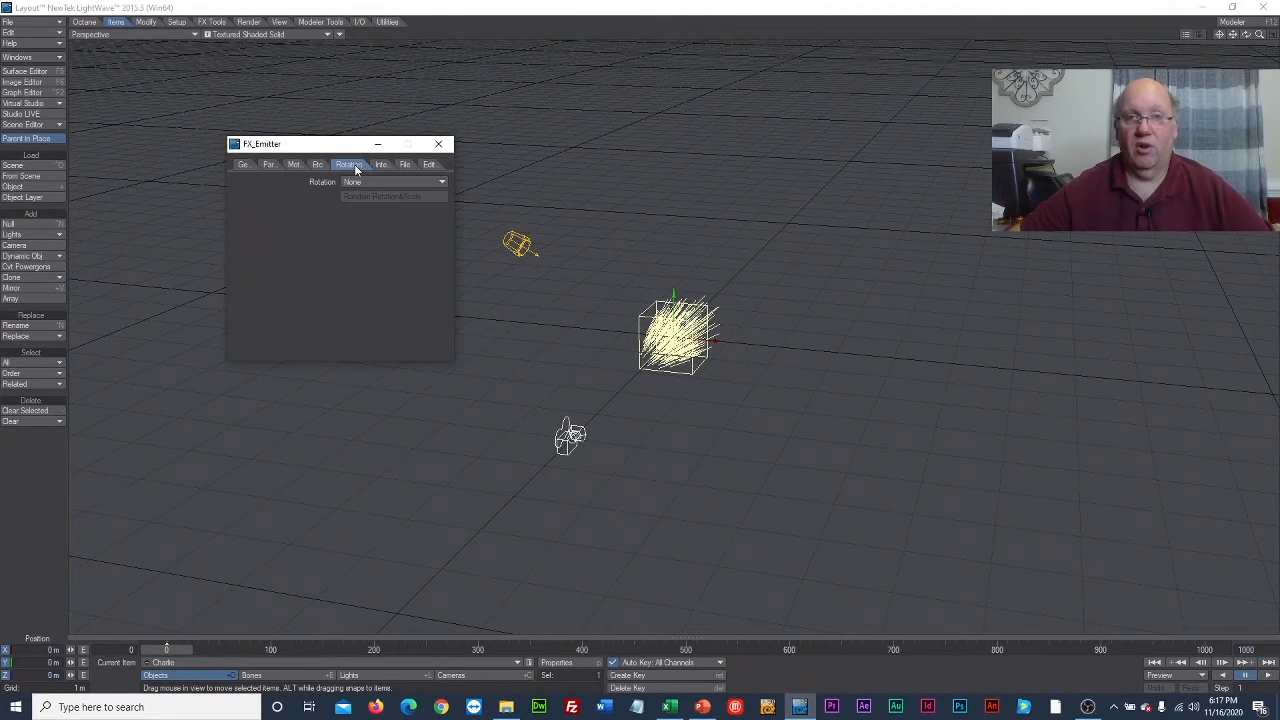
pyautogui.click(379, 167)
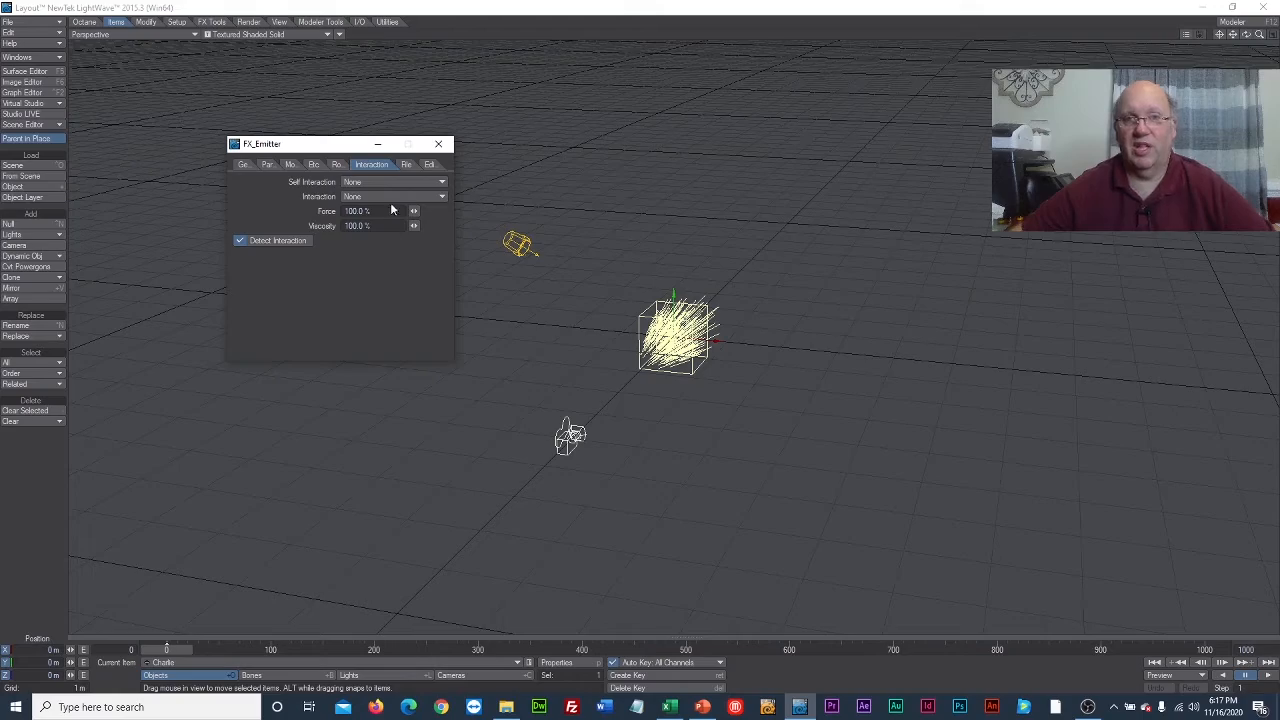
pyautogui.click(313, 164)
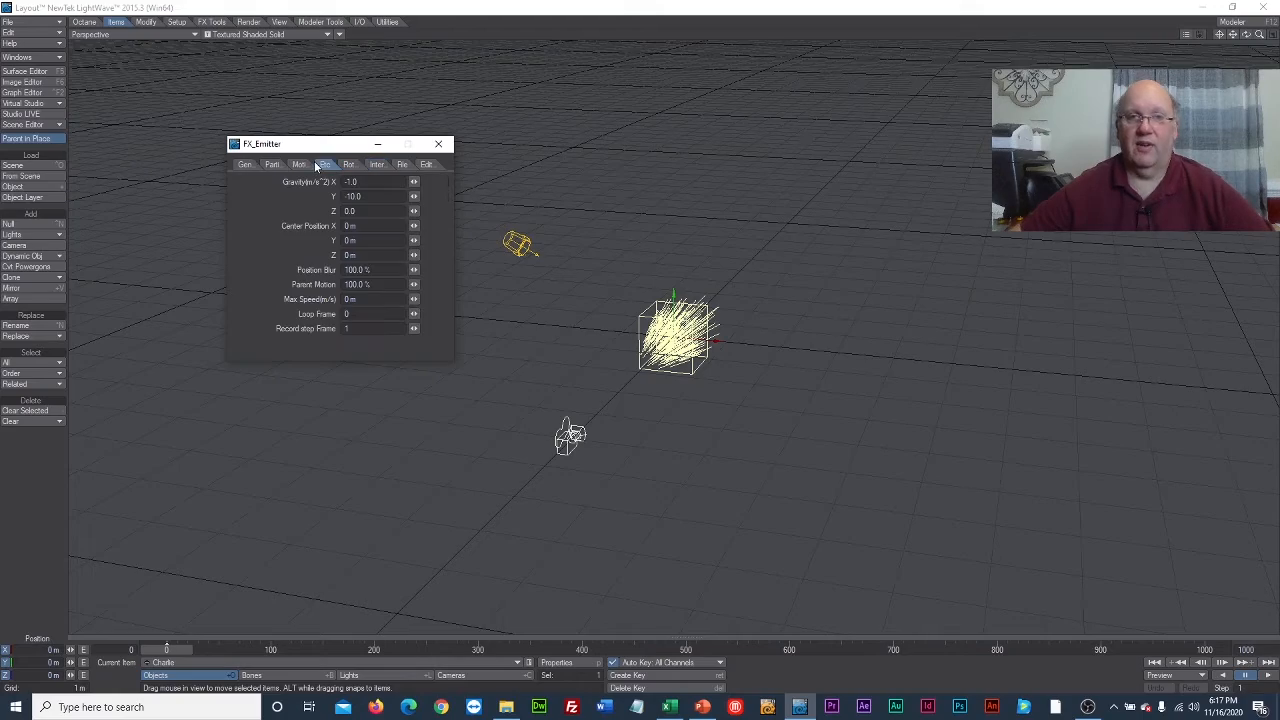
pyautogui.moveTo(172, 649)
pyautogui.mouseDown()
pyautogui.moveTo(316, 649)
pyautogui.moveTo(171, 649)
pyautogui.moveTo(259, 649)
pyautogui.moveTo(208, 649)
pyautogui.moveTo(235, 649)
pyautogui.mouseUp()
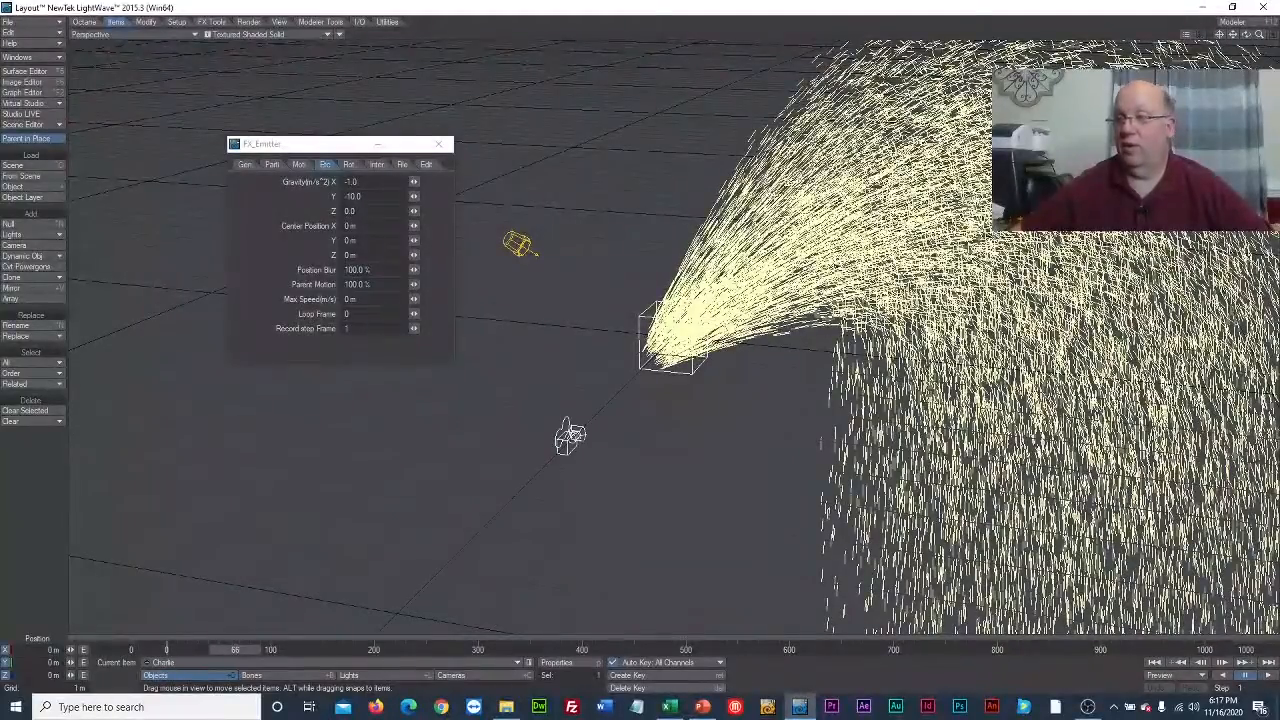
# Check the particles in the VPR viewport render mode and return the display to Textured Shaded Solid
pyautogui.click(295, 34)
pyautogui.click(294, 78)
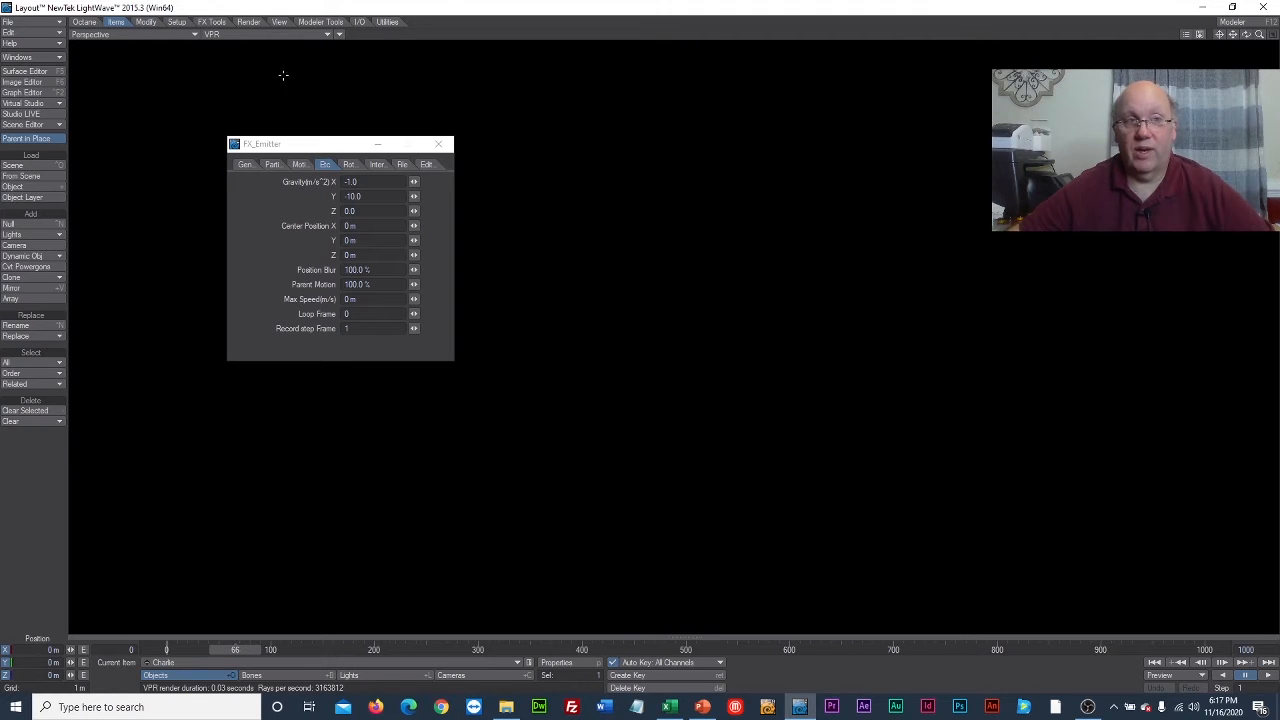
pyautogui.click(290, 35)
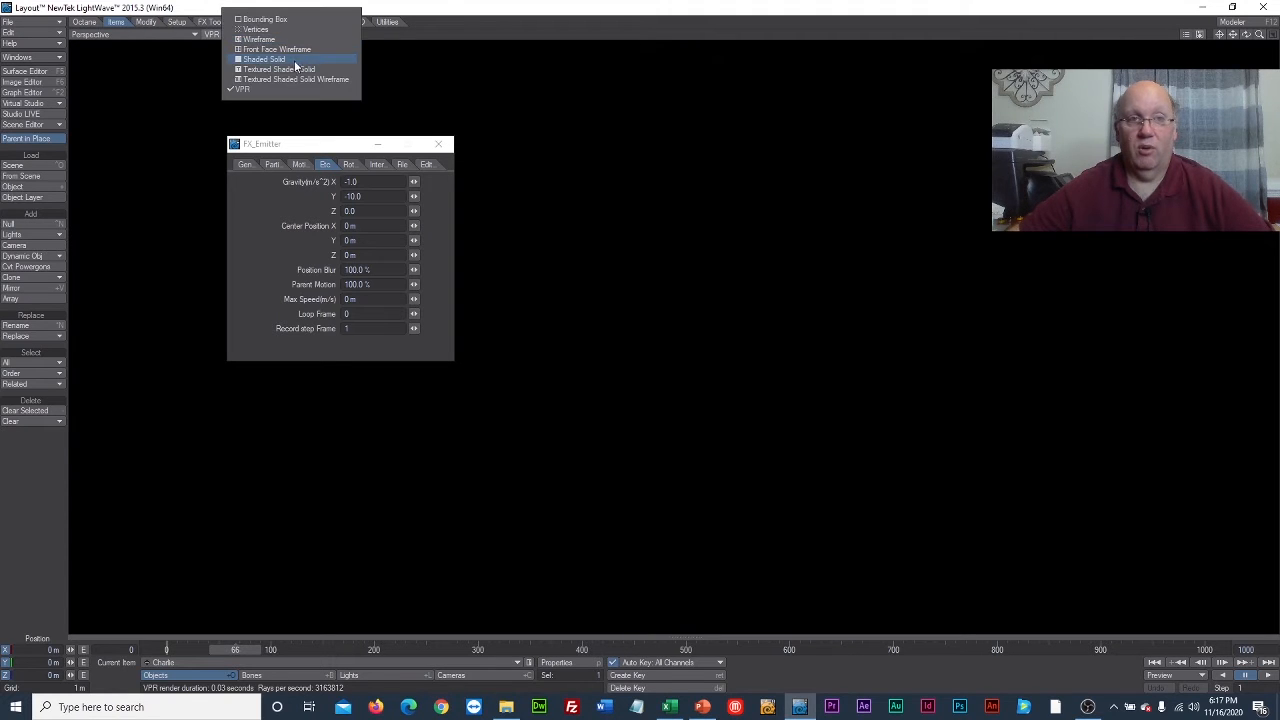
pyautogui.click(294, 68)
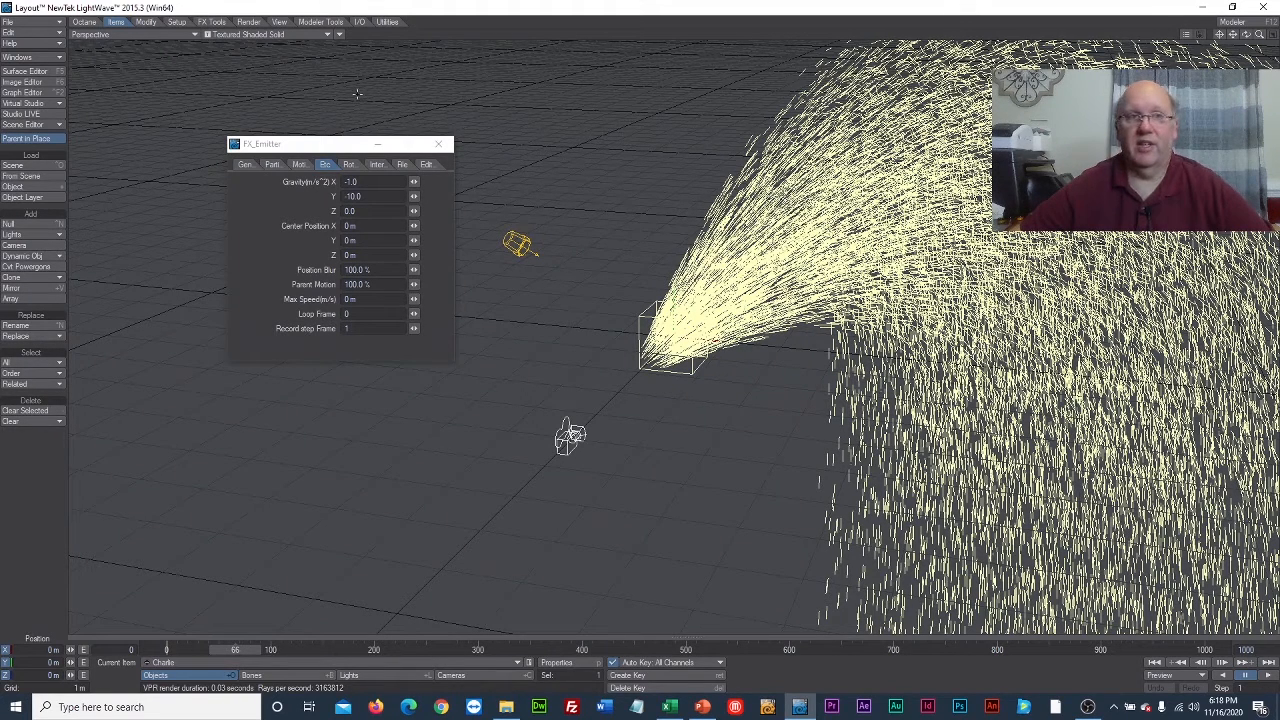
# Compare the particles in Textured Shaded Solid Wireframe and VPR display modes, ending in Textured Shaded Solid
pyautogui.click(274, 38)
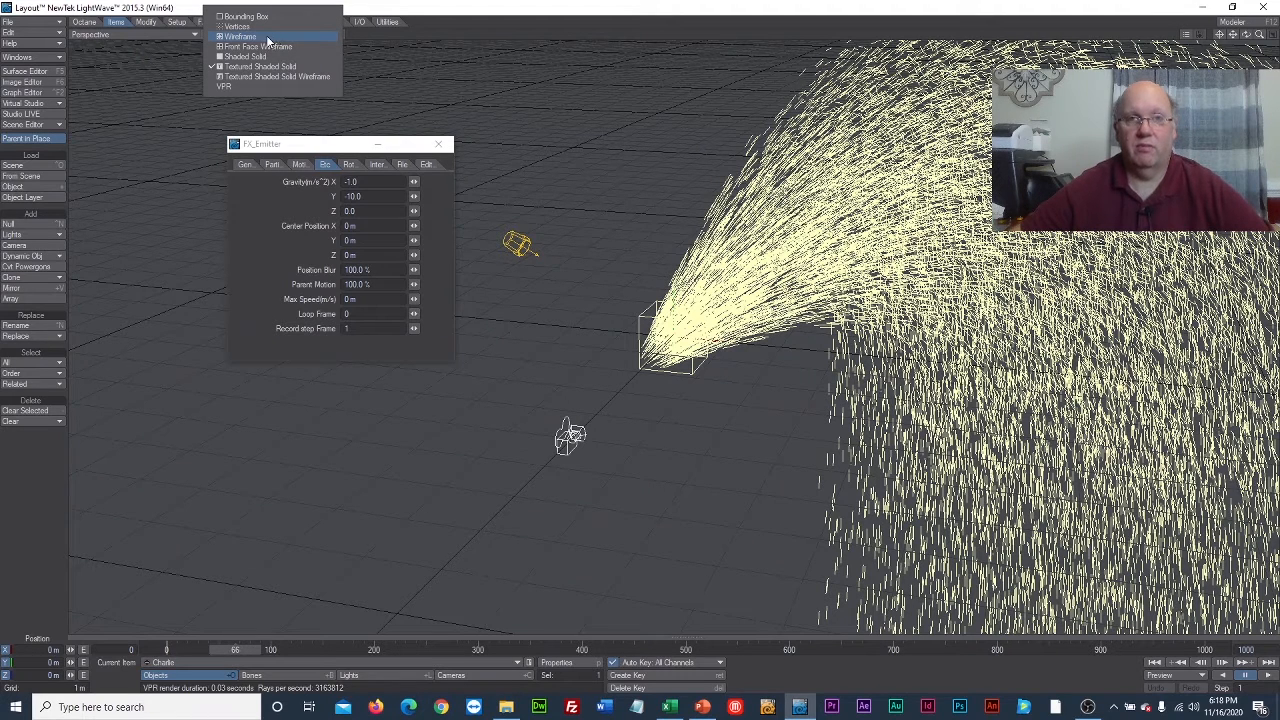
pyautogui.click(266, 76)
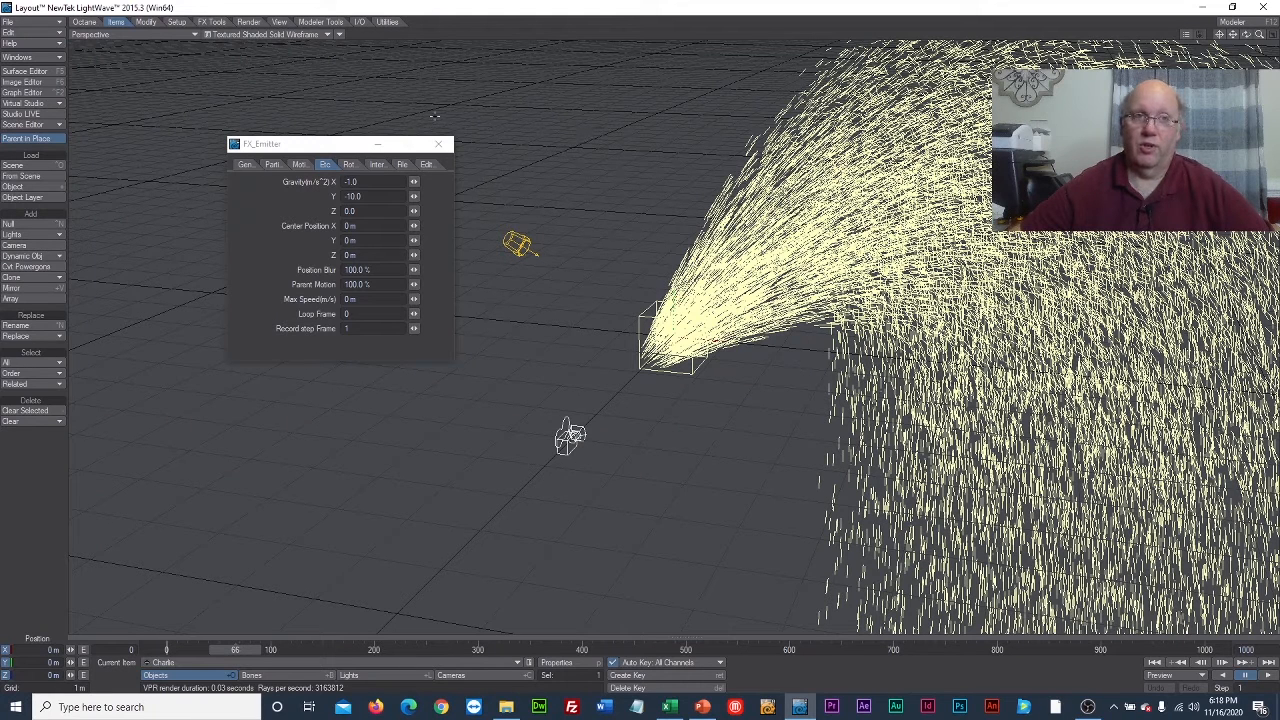
pyautogui.click(310, 34)
pyautogui.click(309, 87)
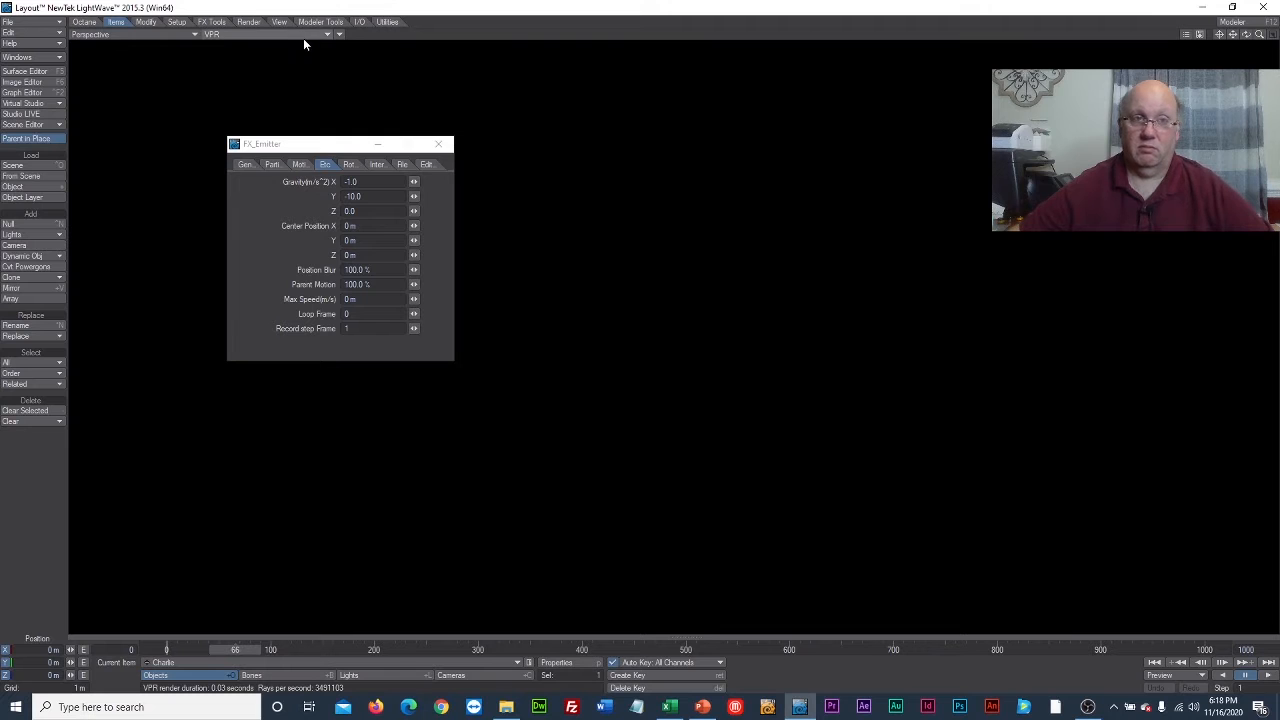
pyautogui.click(307, 40)
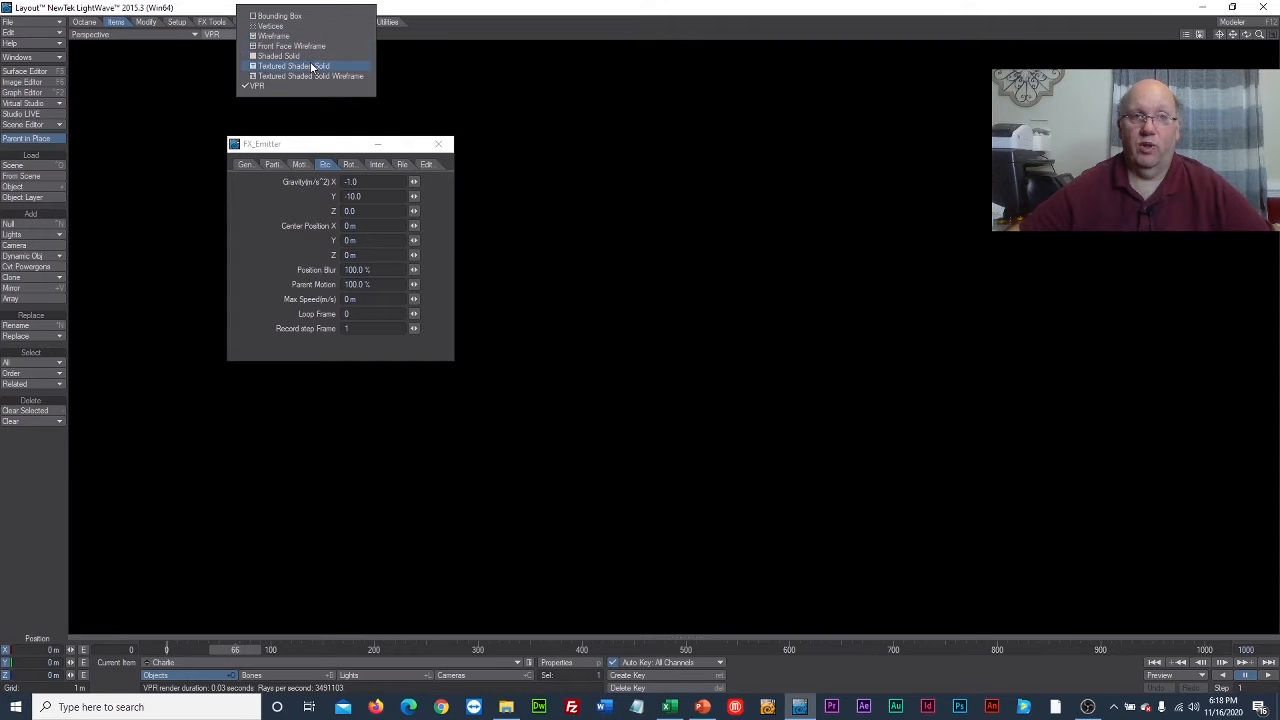
pyautogui.click(310, 61)
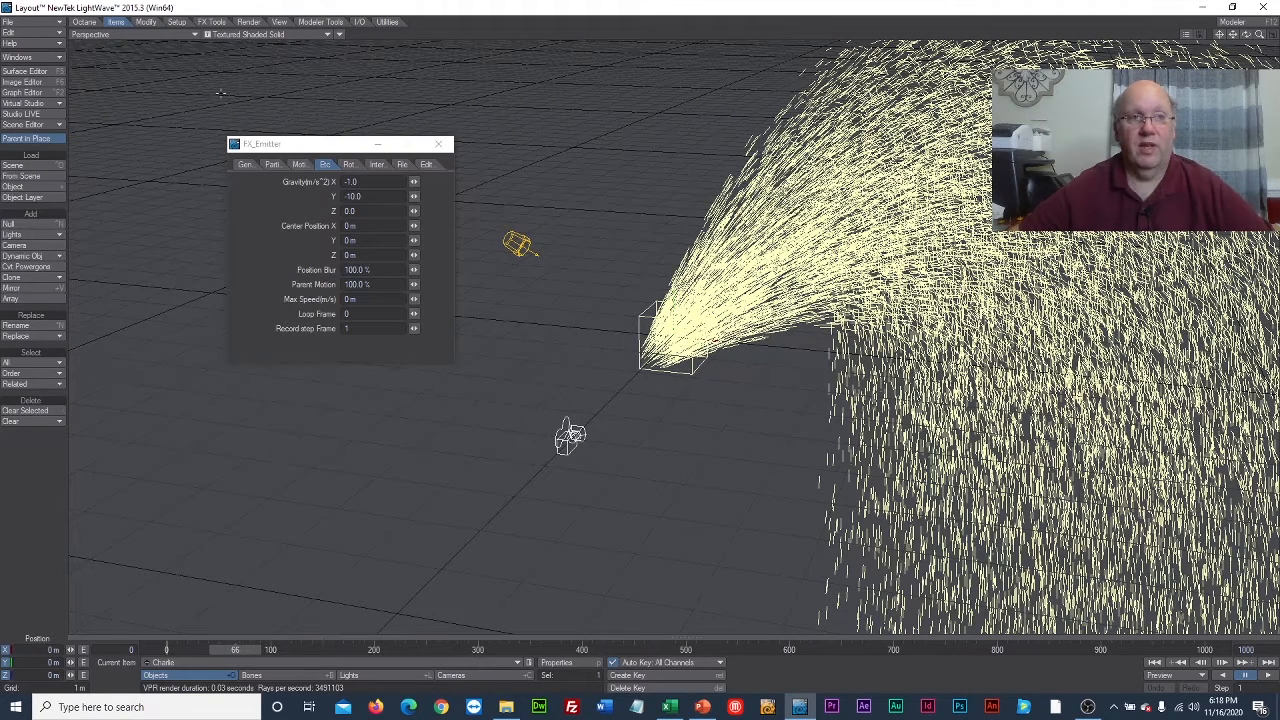
# Open HyperVoxels and activate it for the emitter object, keeping the particle stream in view beside its window
pyautogui.click(47, 60)
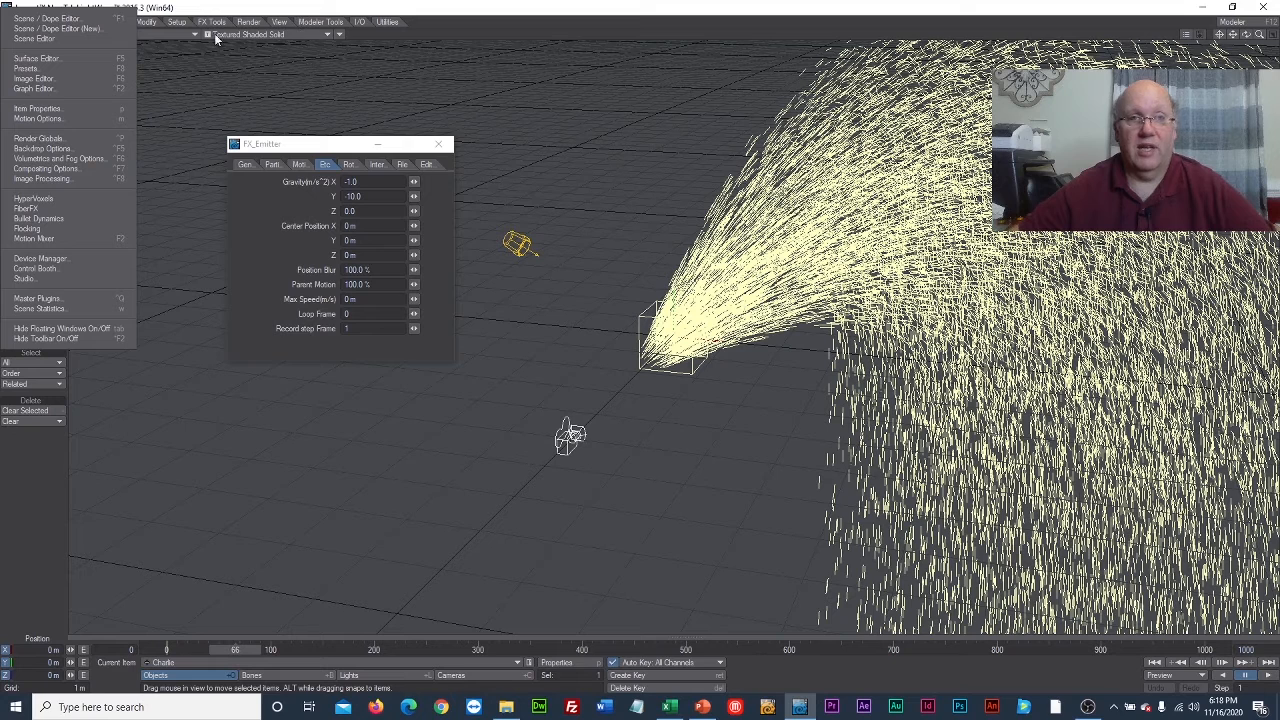
pyautogui.click(36, 199)
pyautogui.moveTo(604, 198); pyautogui.dragTo(591, 105)
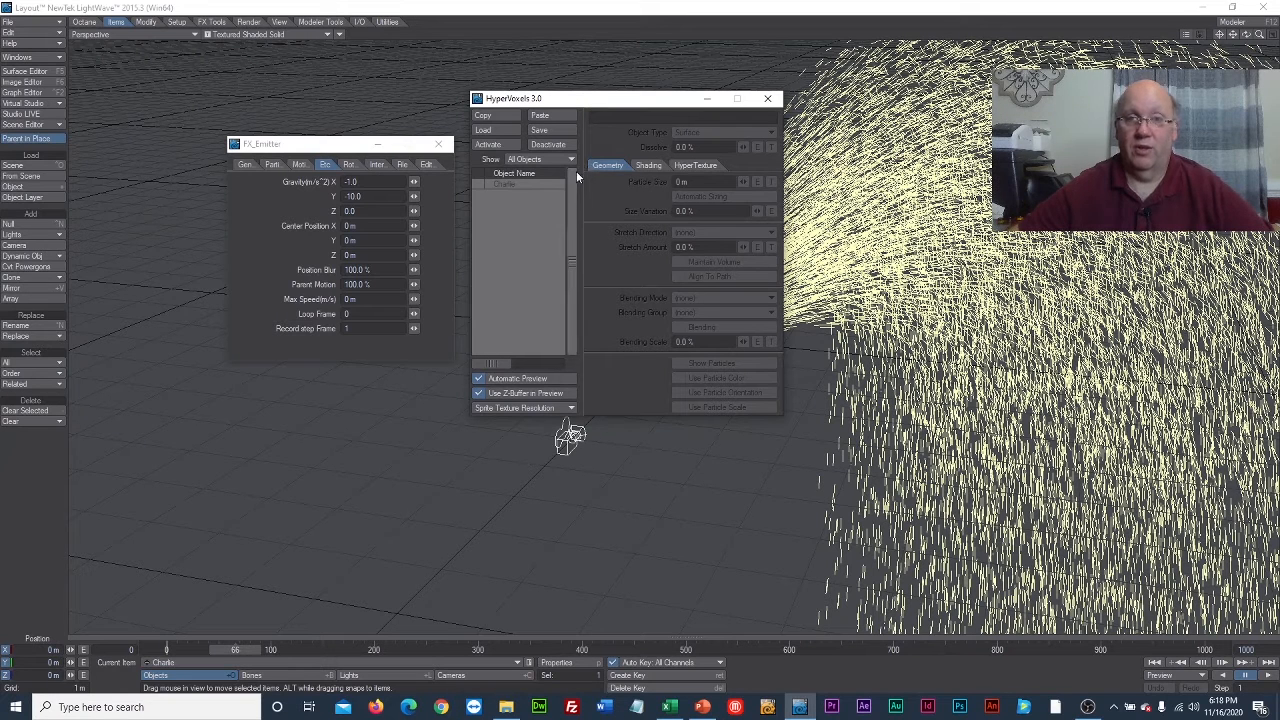
pyautogui.click(508, 184)
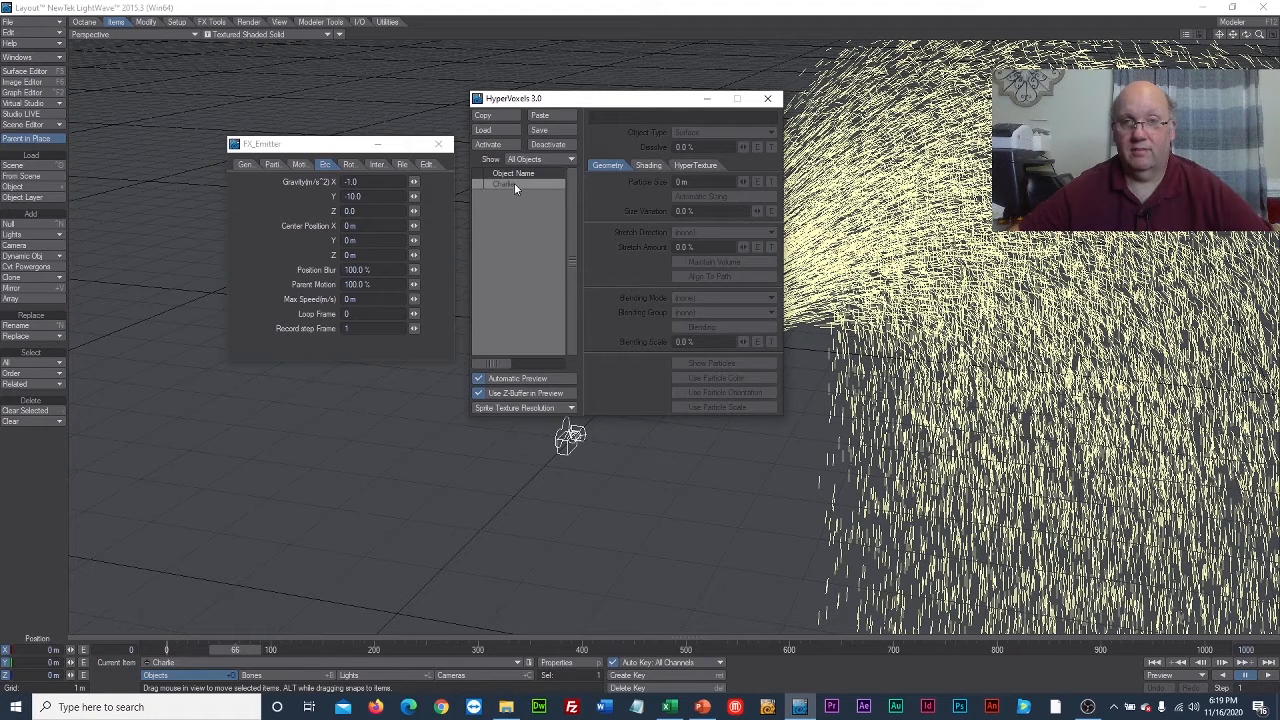
pyautogui.moveTo(613, 99); pyautogui.dragTo(745, 106)
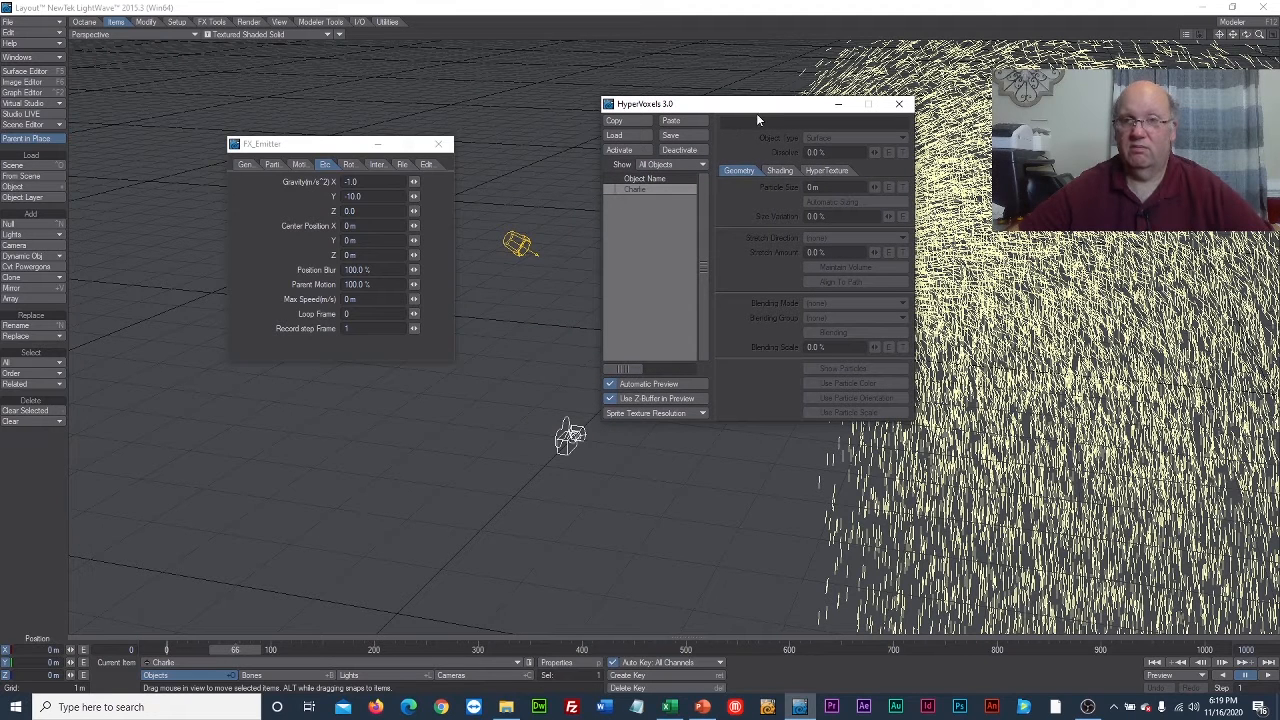
pyautogui.doubleClick(641, 189)
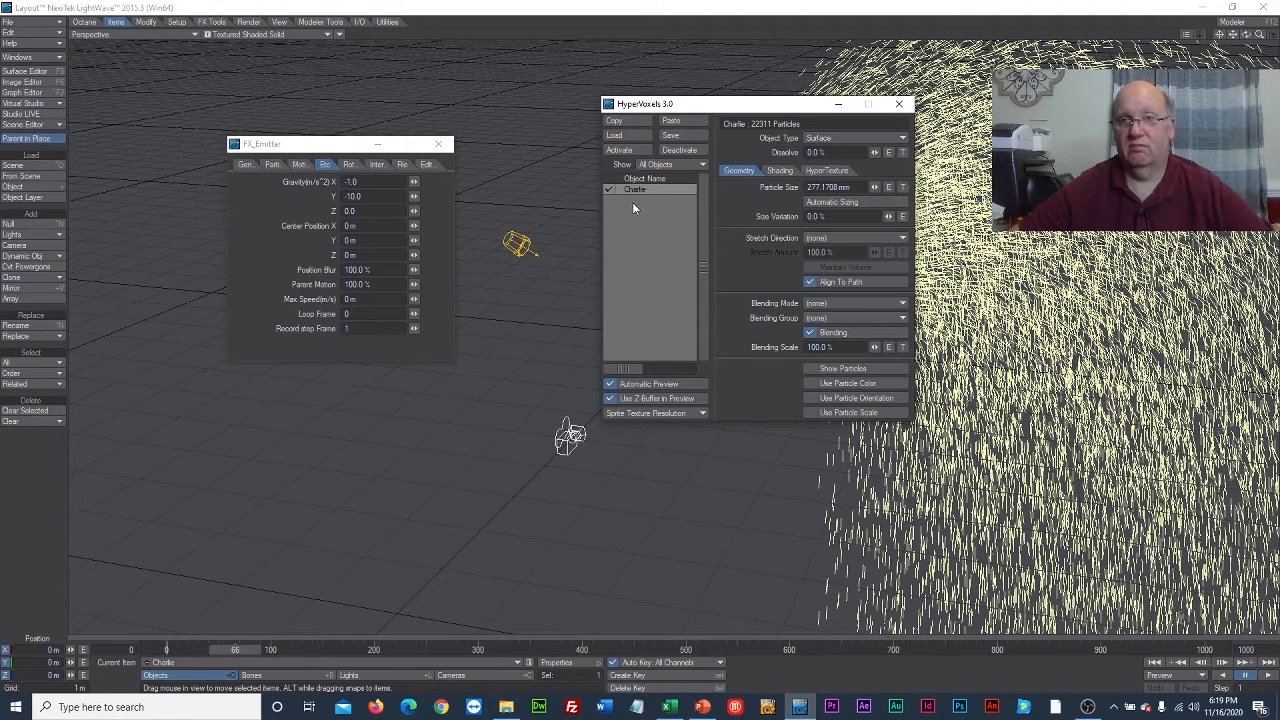
pyautogui.moveTo(728, 107); pyautogui.dragTo(536, 106)
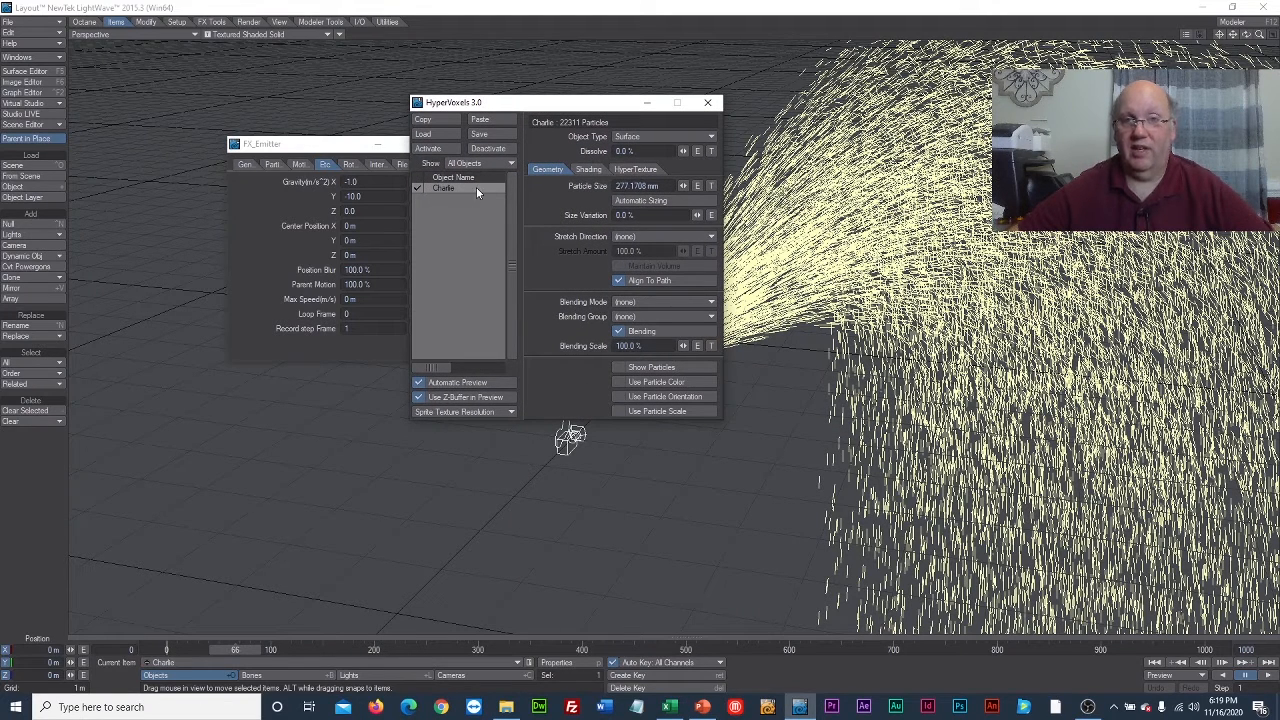
pyautogui.moveTo(529, 105); pyautogui.dragTo(446, 116)
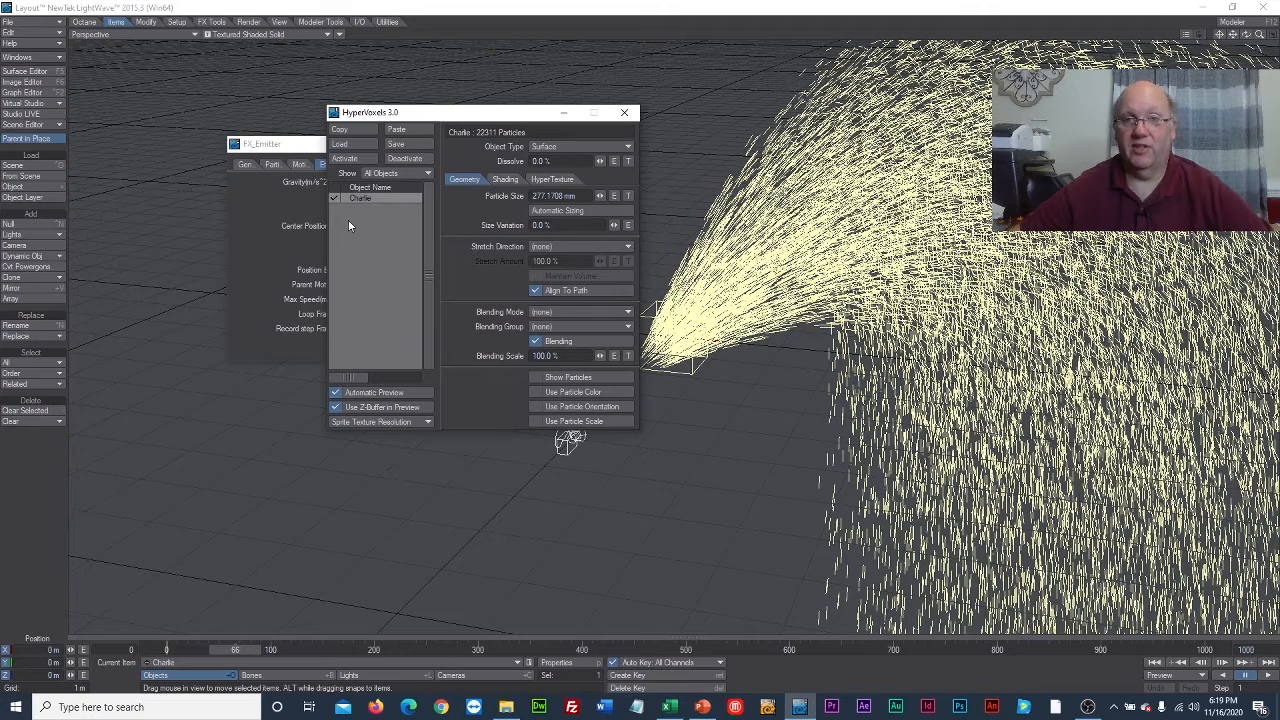
# Move the HyperVoxels window clear of the particle stream, switch the viewport to VPR and preview the particles from frame 0 to 186
pyautogui.moveTo(468, 118); pyautogui.dragTo(271, 215)
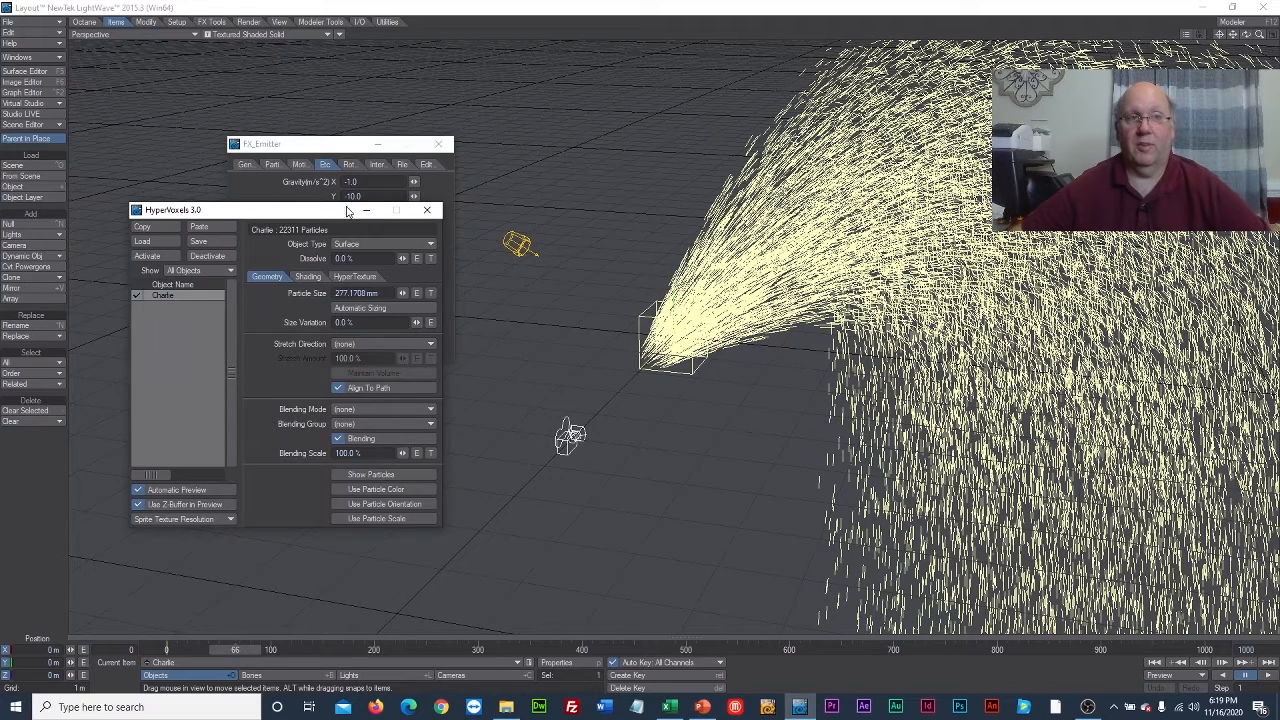
pyautogui.click(297, 36)
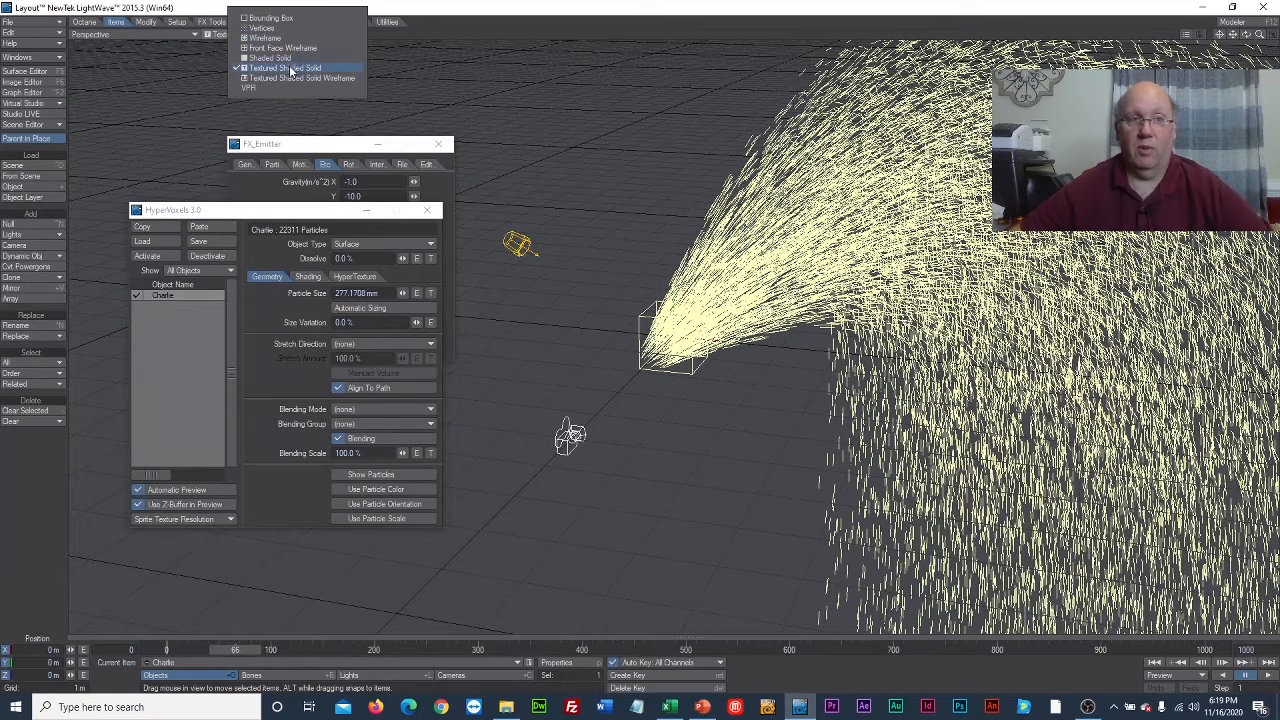
pyautogui.click(286, 84)
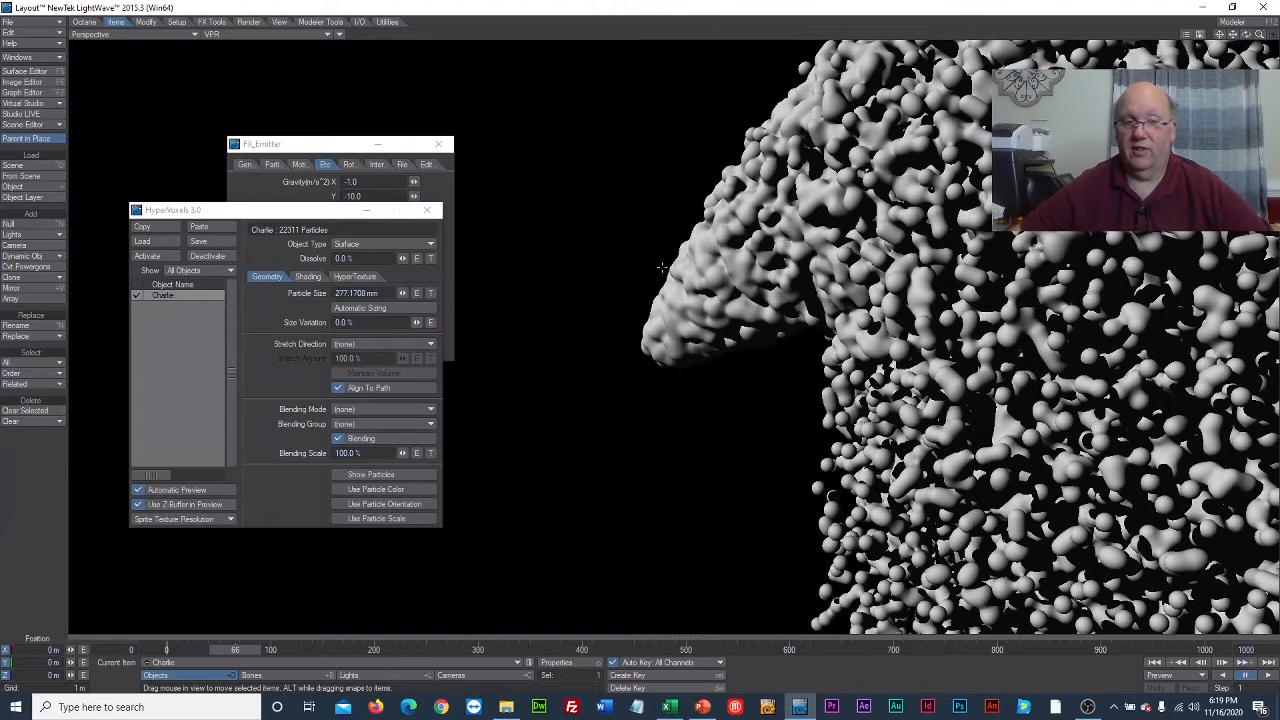
pyautogui.moveTo(235, 650); pyautogui.dragTo(167, 650)
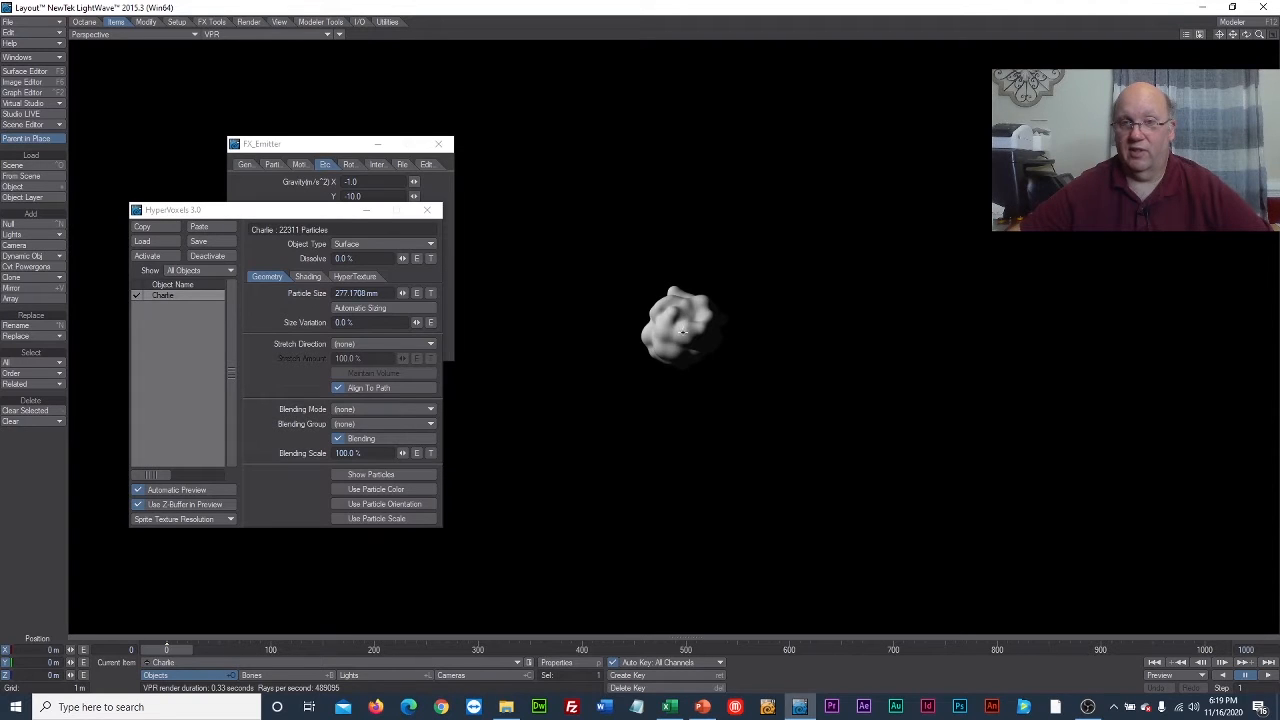
pyautogui.moveTo(167, 650); pyautogui.dragTo(187, 650)
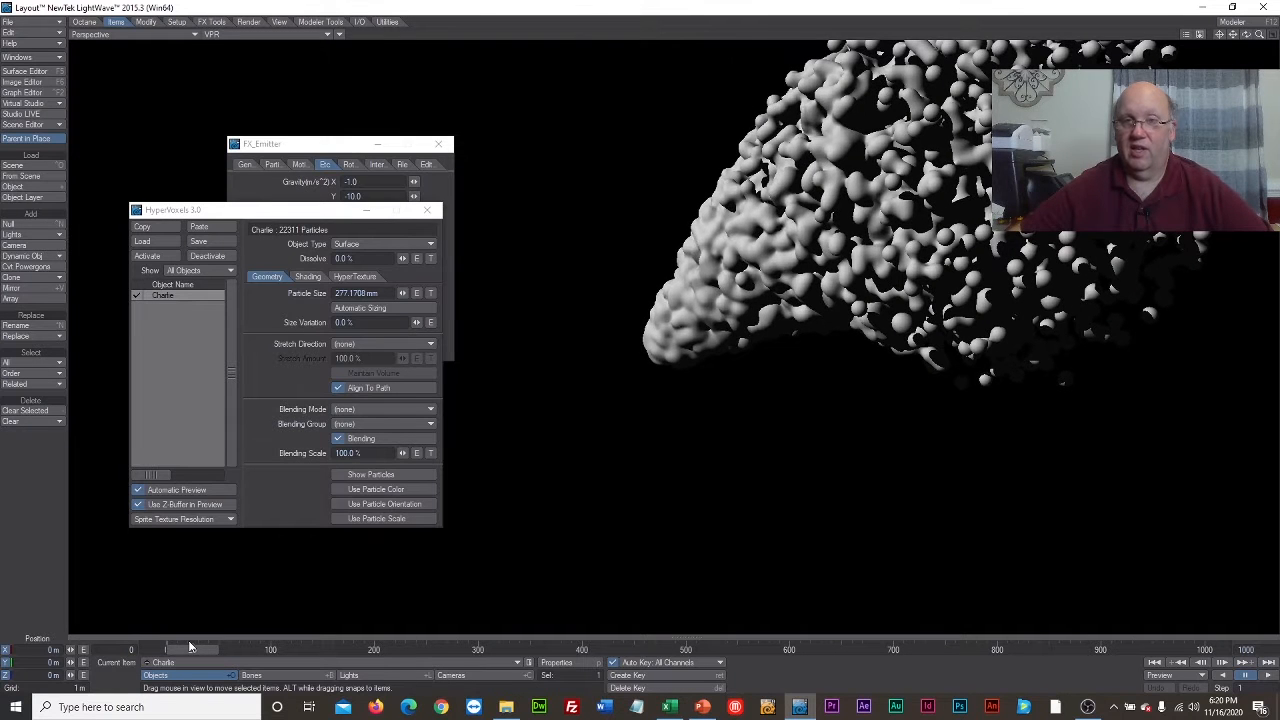
pyautogui.moveTo(190, 648); pyautogui.dragTo(360, 650)
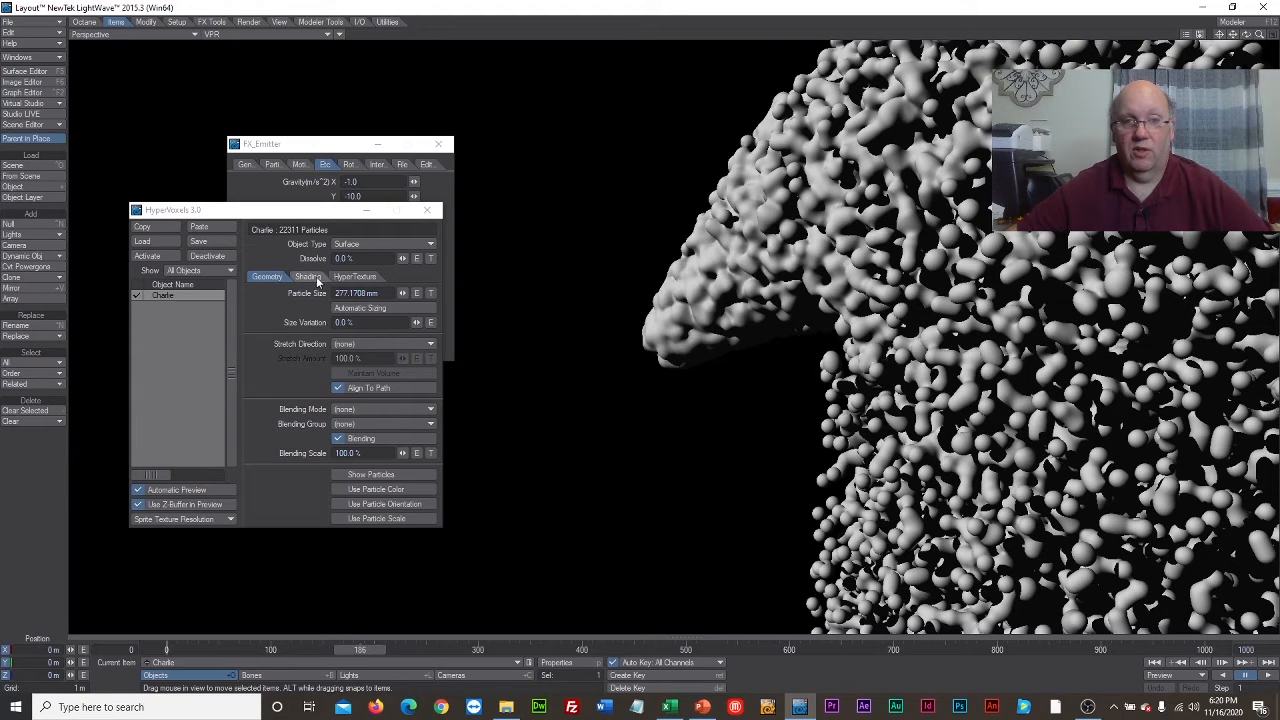
# Review the HyperTexture and Shading settings in HyperVoxels, ending on the basic shading settings
pyautogui.click(354, 278)
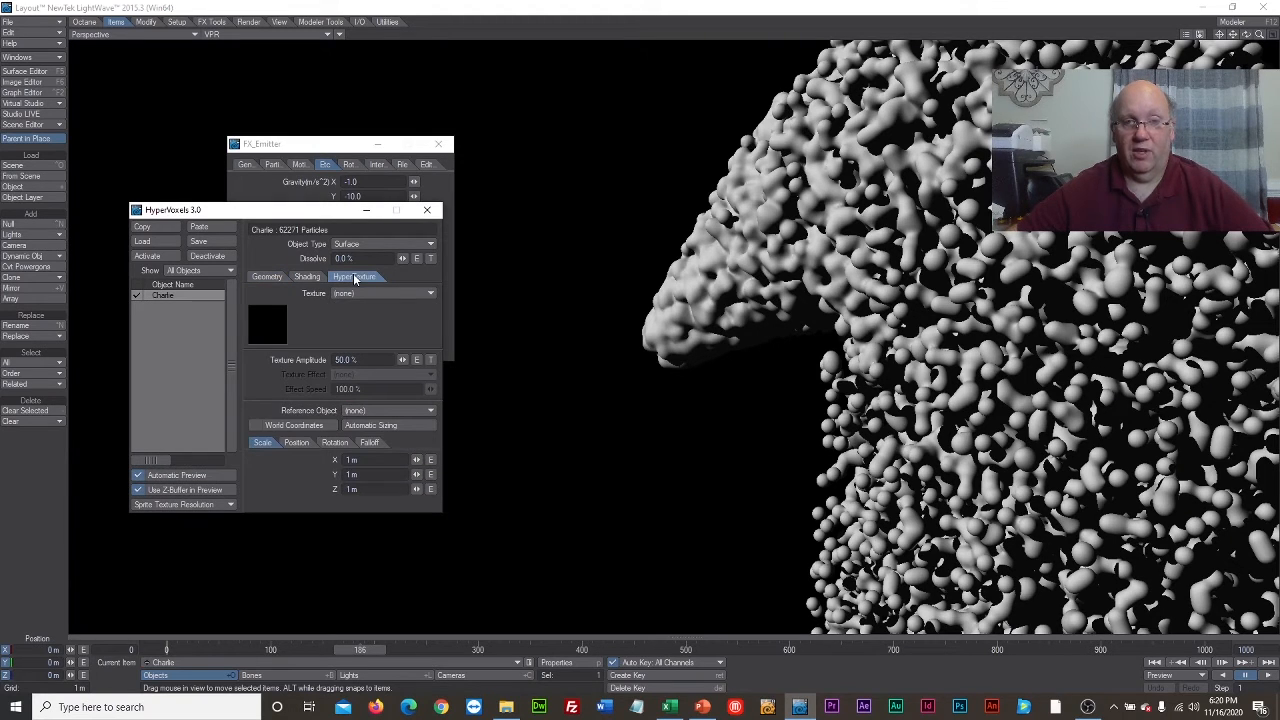
pyautogui.click(308, 278)
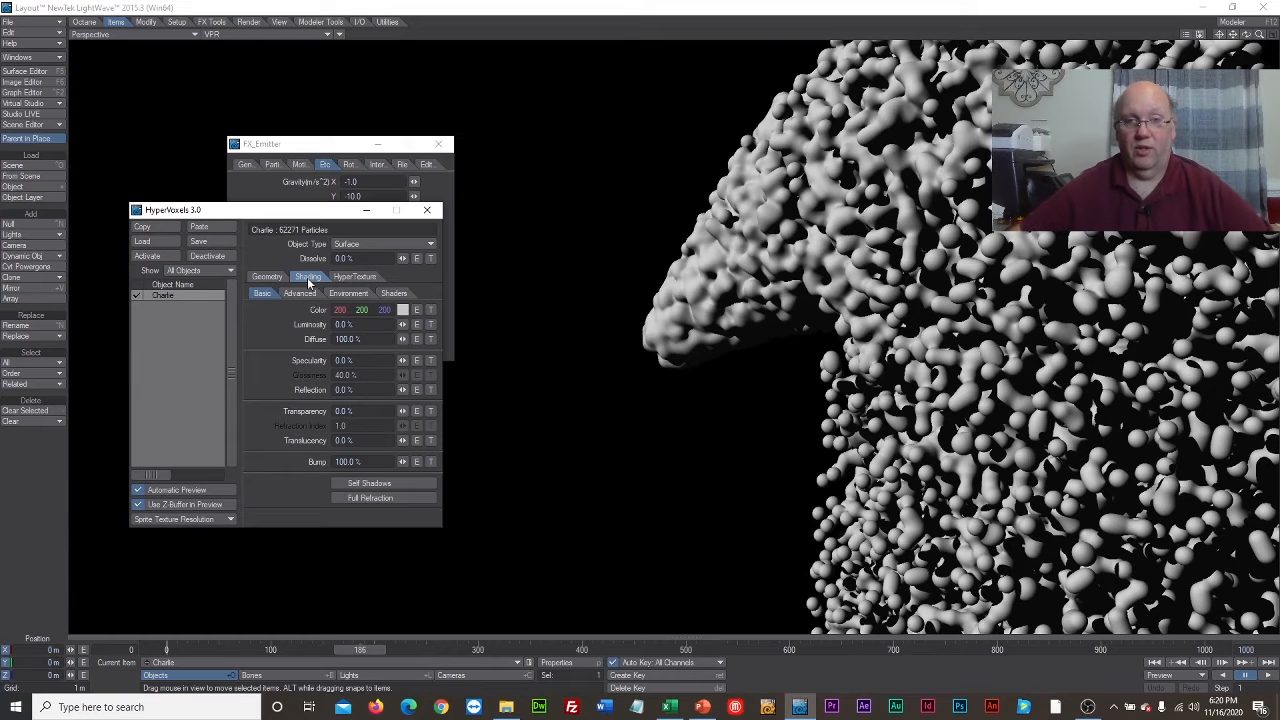
pyautogui.click(354, 277)
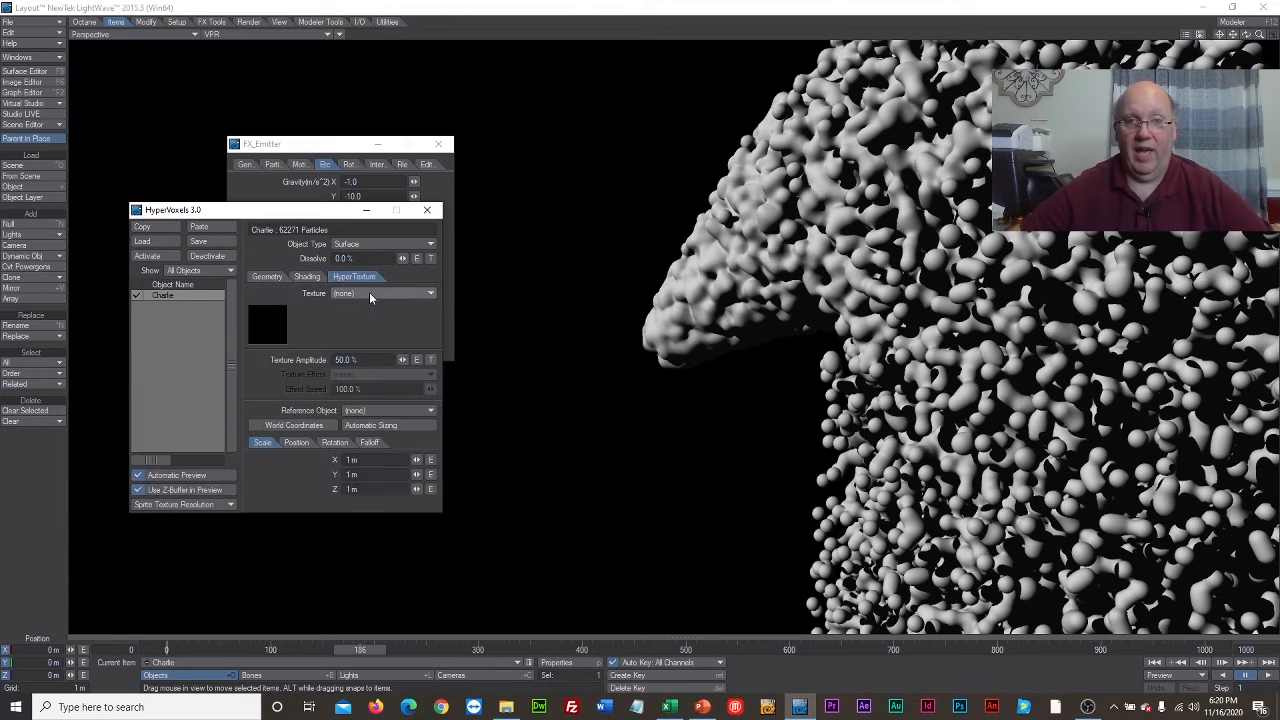
pyautogui.click(309, 279)
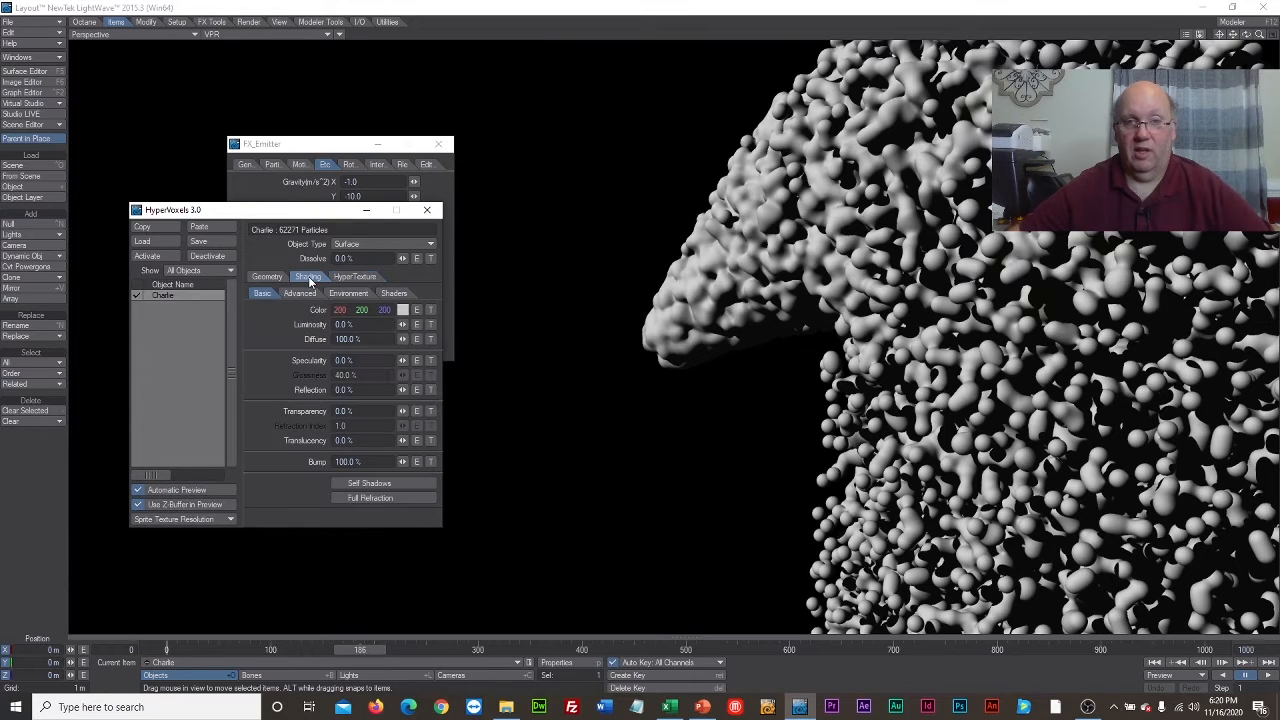
# Set the HyperVoxels surface color to blue with RGB 62, 111, 255
pyautogui.click(402, 311)
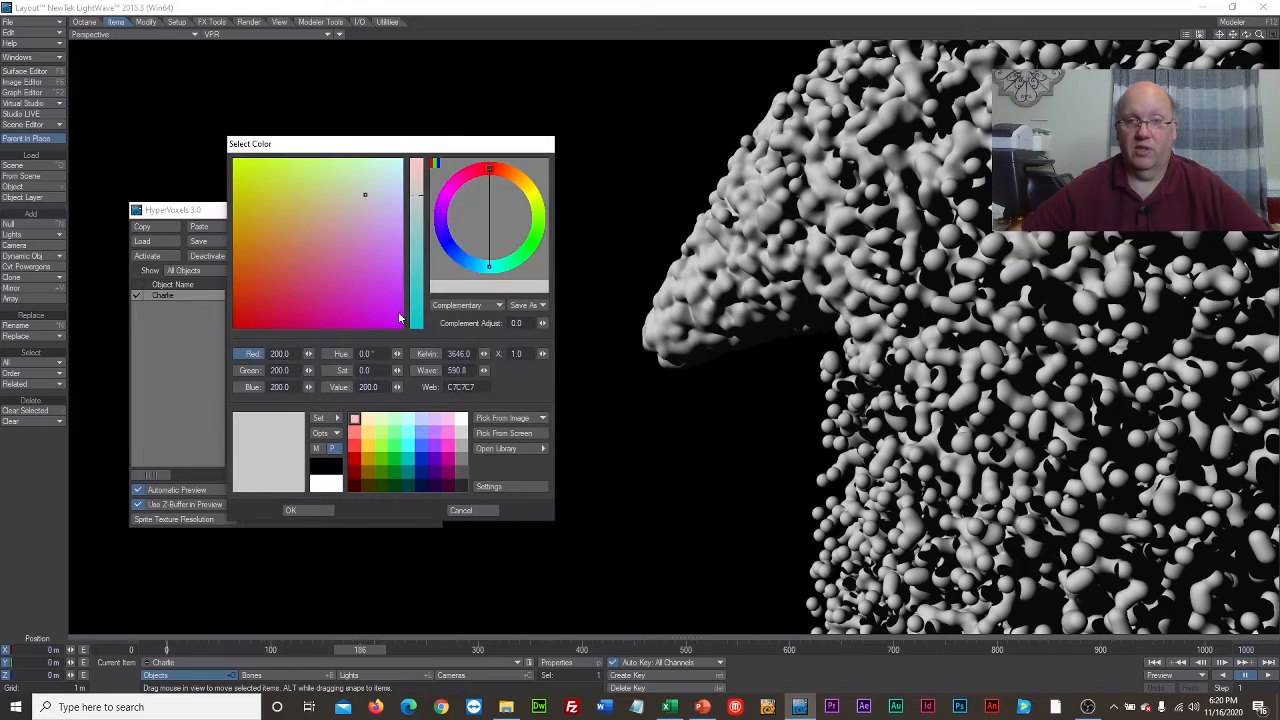
pyautogui.click(418, 450)
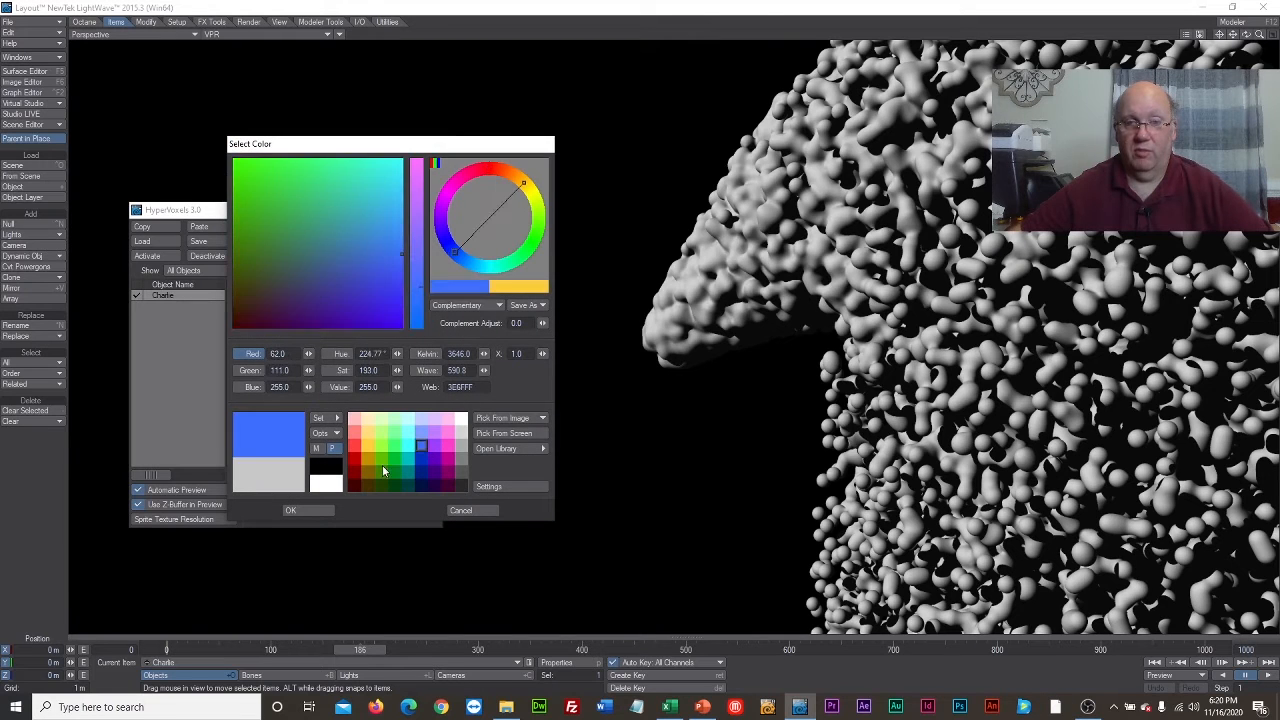
pyautogui.click(319, 509)
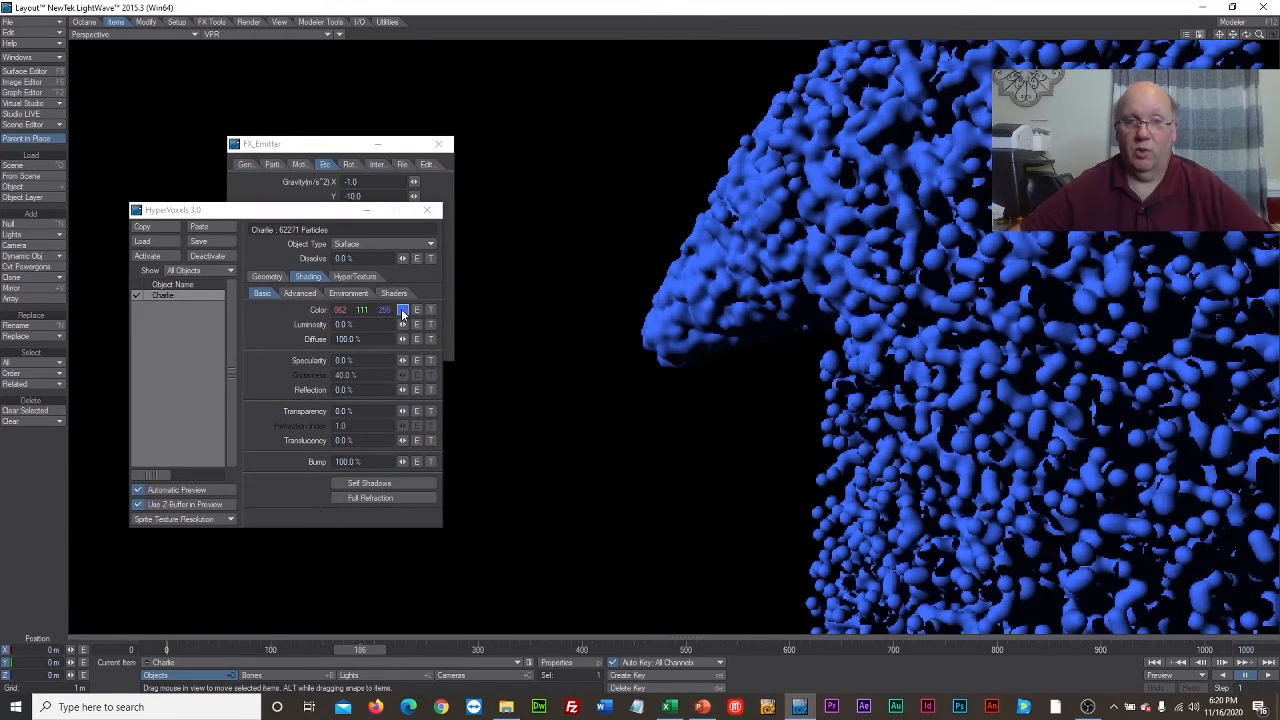
# Change the HyperVoxels surface color to pale yellow with RGB 255, 222, 125
pyautogui.click(402, 311)
pyautogui.click(401, 309)
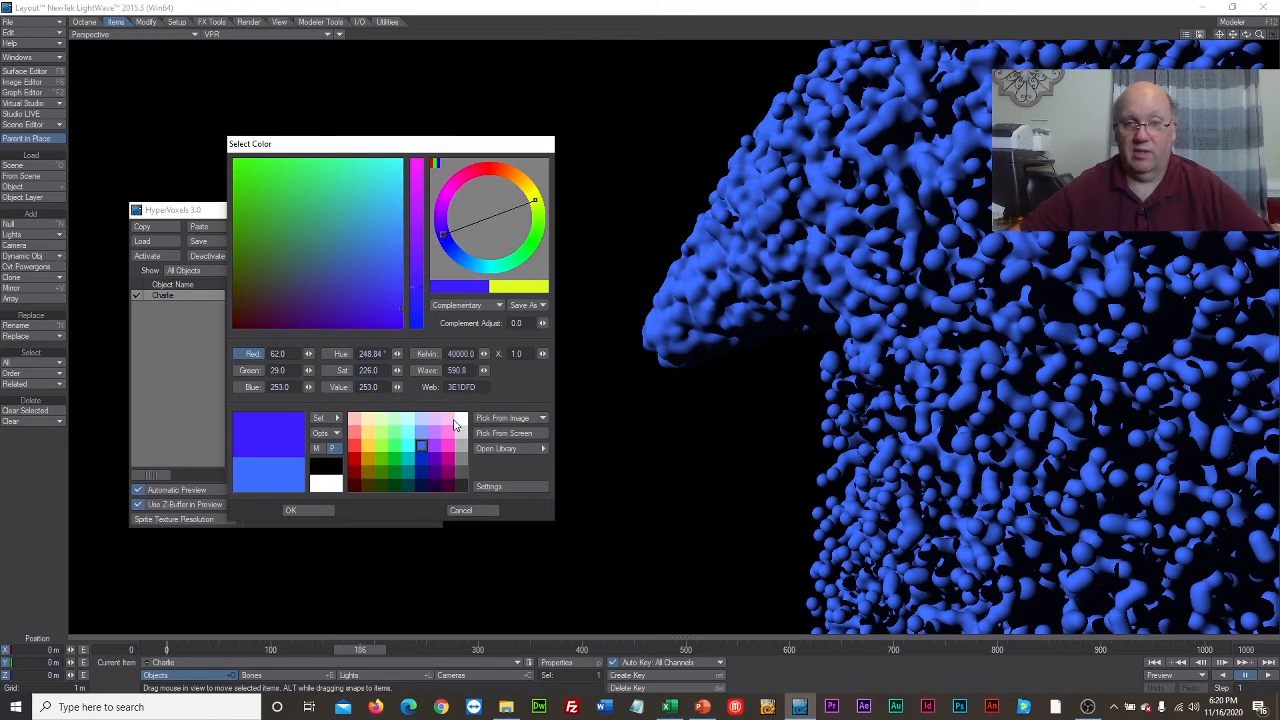
pyautogui.click(368, 430)
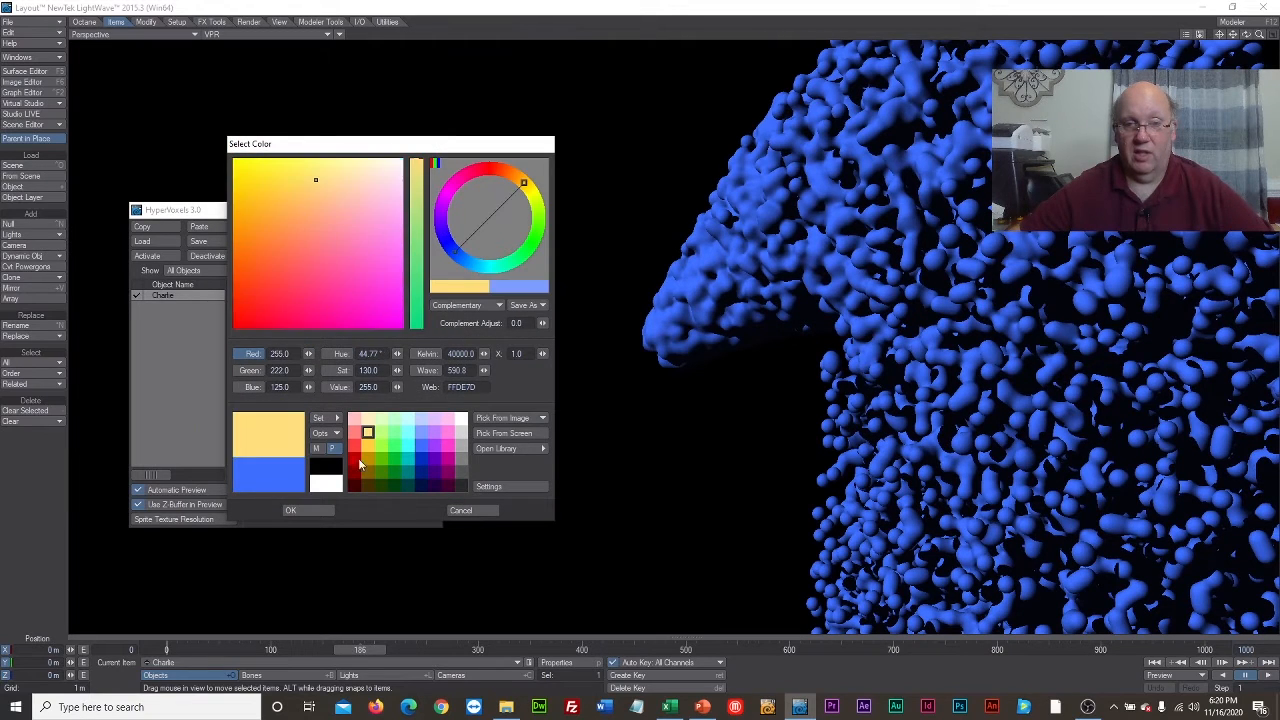
pyautogui.click(326, 510)
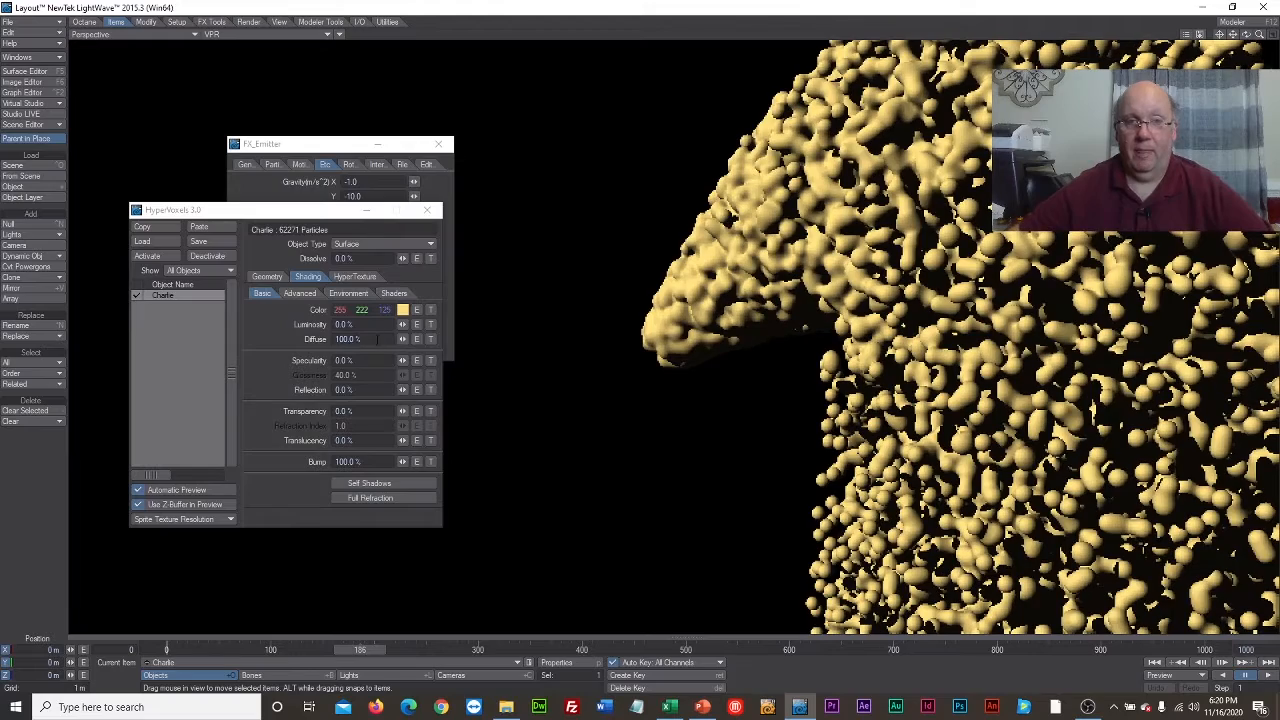
# Try out luminosity, 59% specularity and 25% transparency on the particle surface, returning each of them to 0%
pyautogui.moveTo(403, 324)
pyautogui.mouseDown()
pyautogui.moveTo(435, 324)
pyautogui.moveTo(380, 324)
pyautogui.mouseUp()
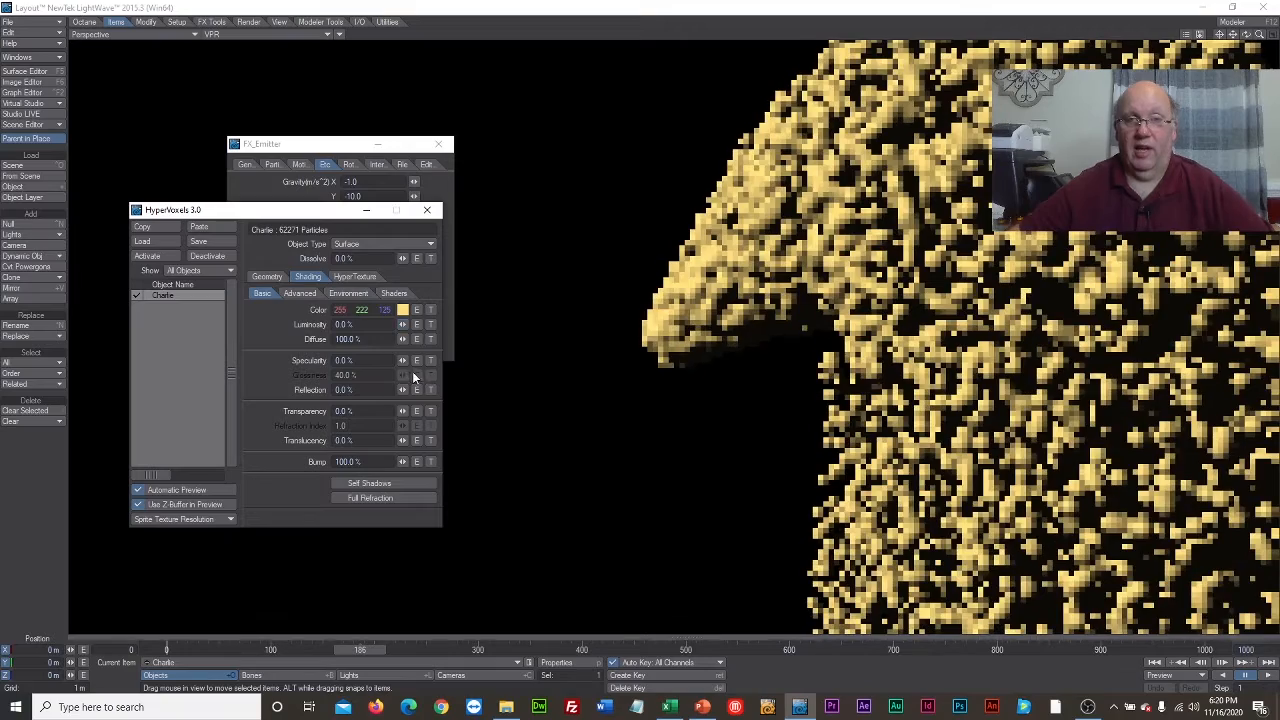
pyautogui.moveTo(403, 360); pyautogui.dragTo(438, 360)
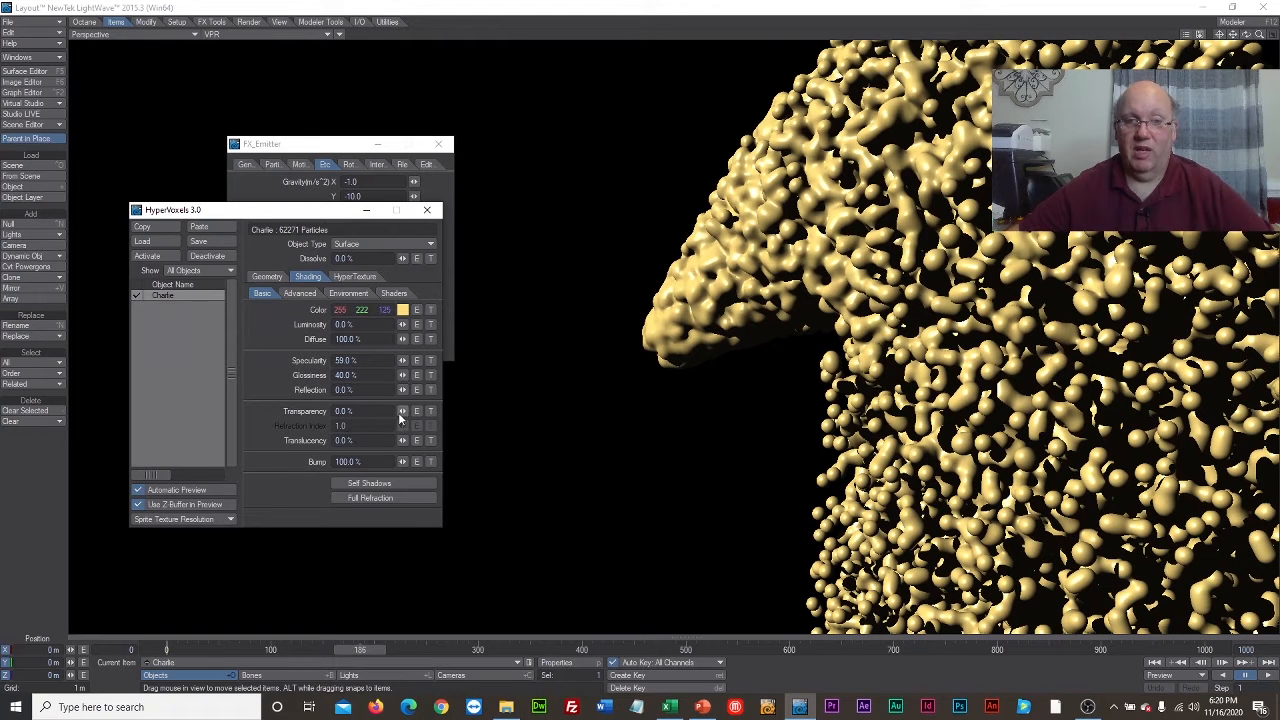
pyautogui.moveTo(402, 411); pyautogui.dragTo(408, 418)
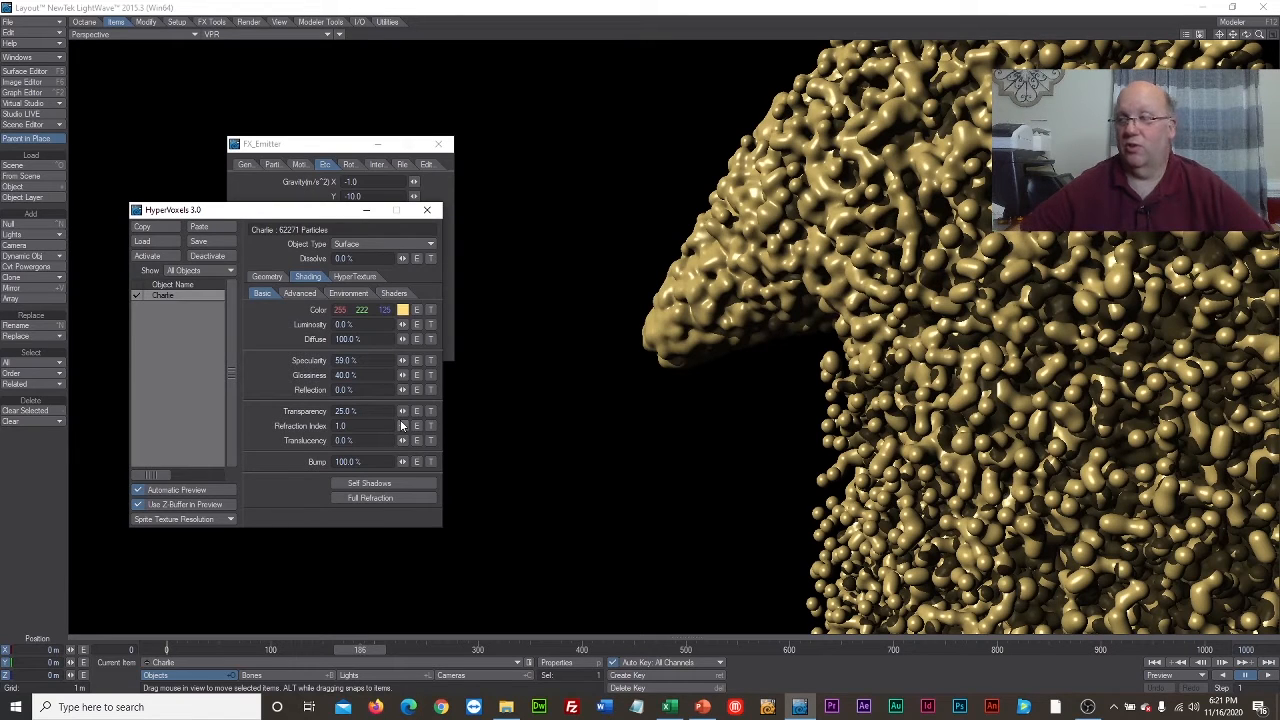
pyautogui.moveTo(402, 412); pyautogui.dragTo(372, 412)
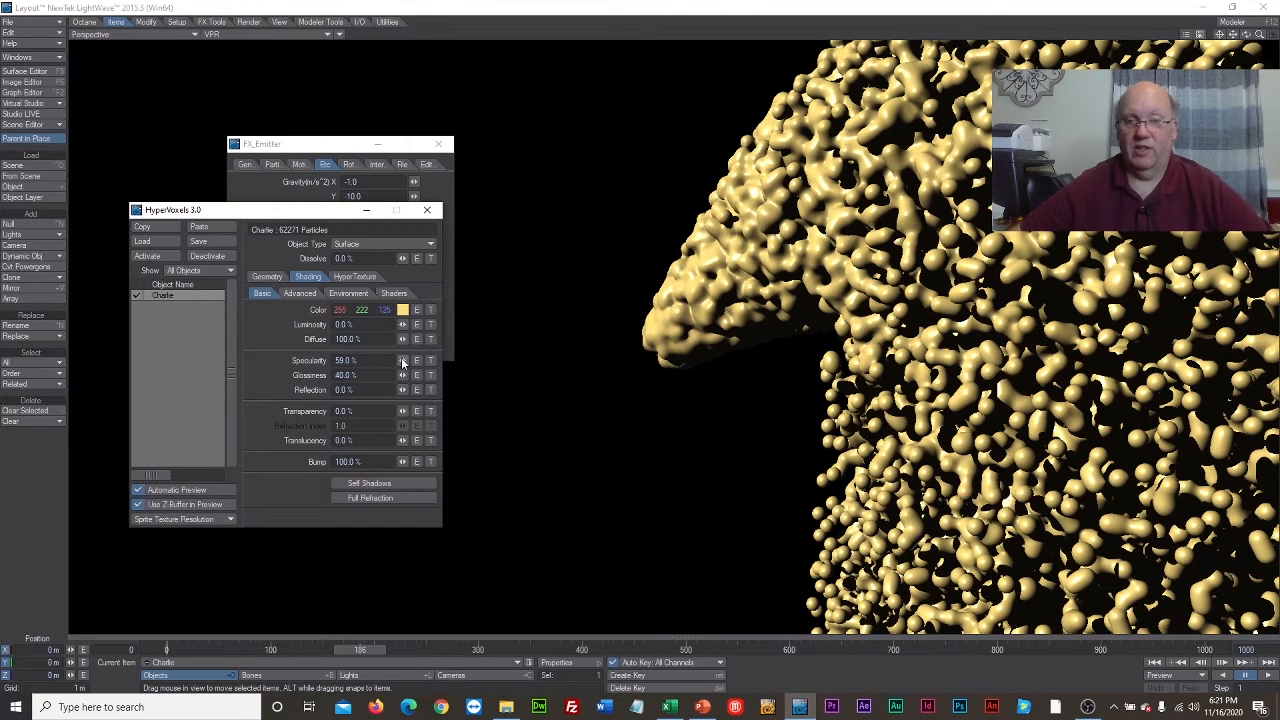
pyautogui.moveTo(401, 366); pyautogui.dragTo(354, 366)
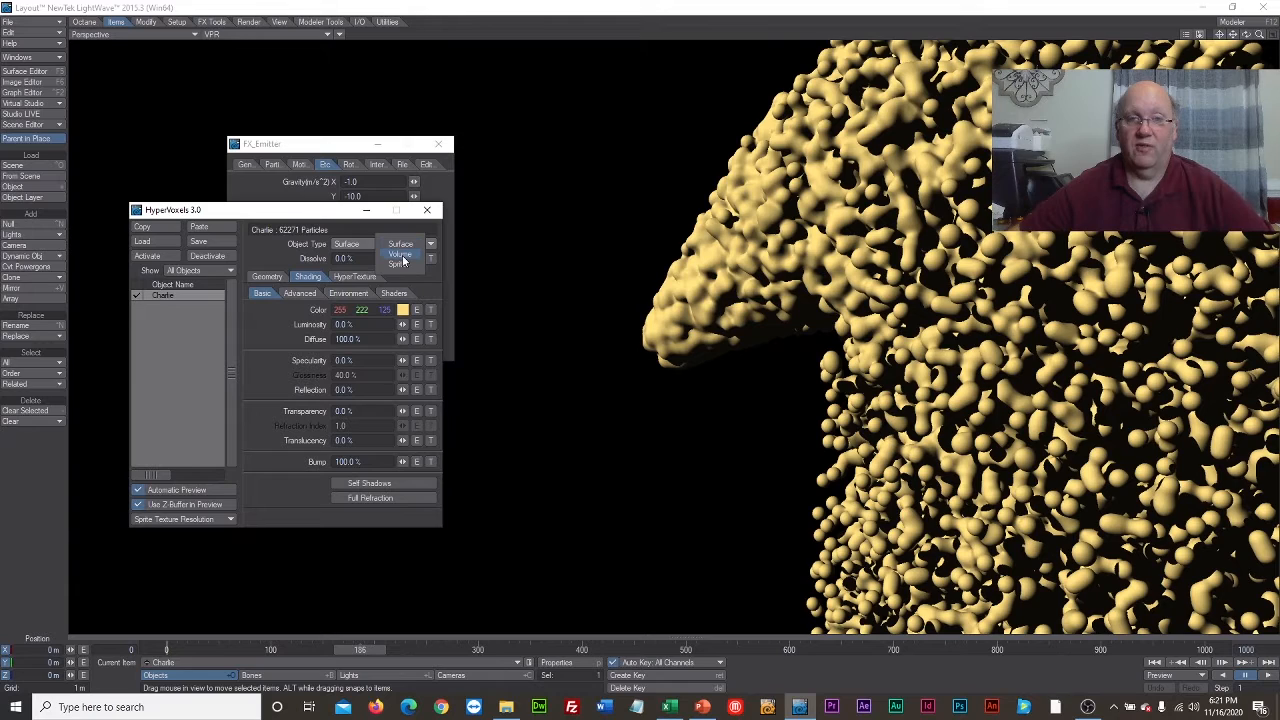
# Preview the HyperVoxels particles as object type Volume at frame 75, and as object type Sprite around frame 89
pyautogui.click(400, 256)
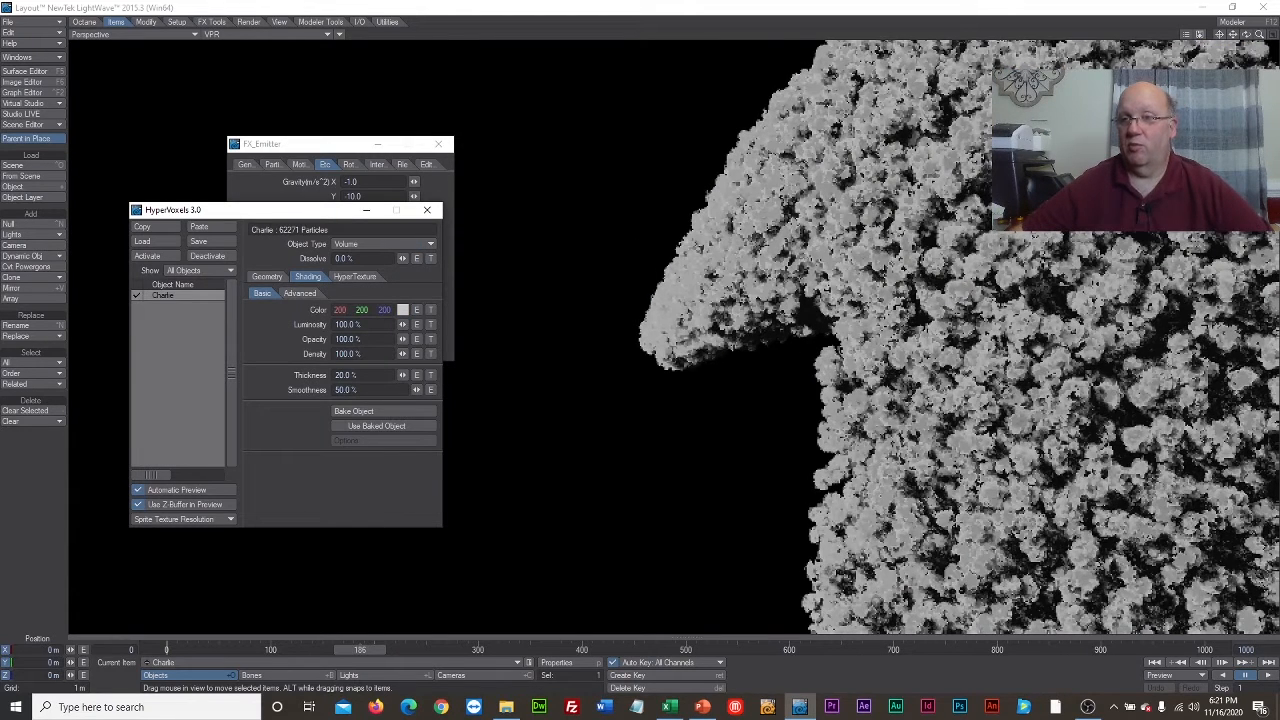
pyautogui.moveTo(376, 646); pyautogui.dragTo(166, 649)
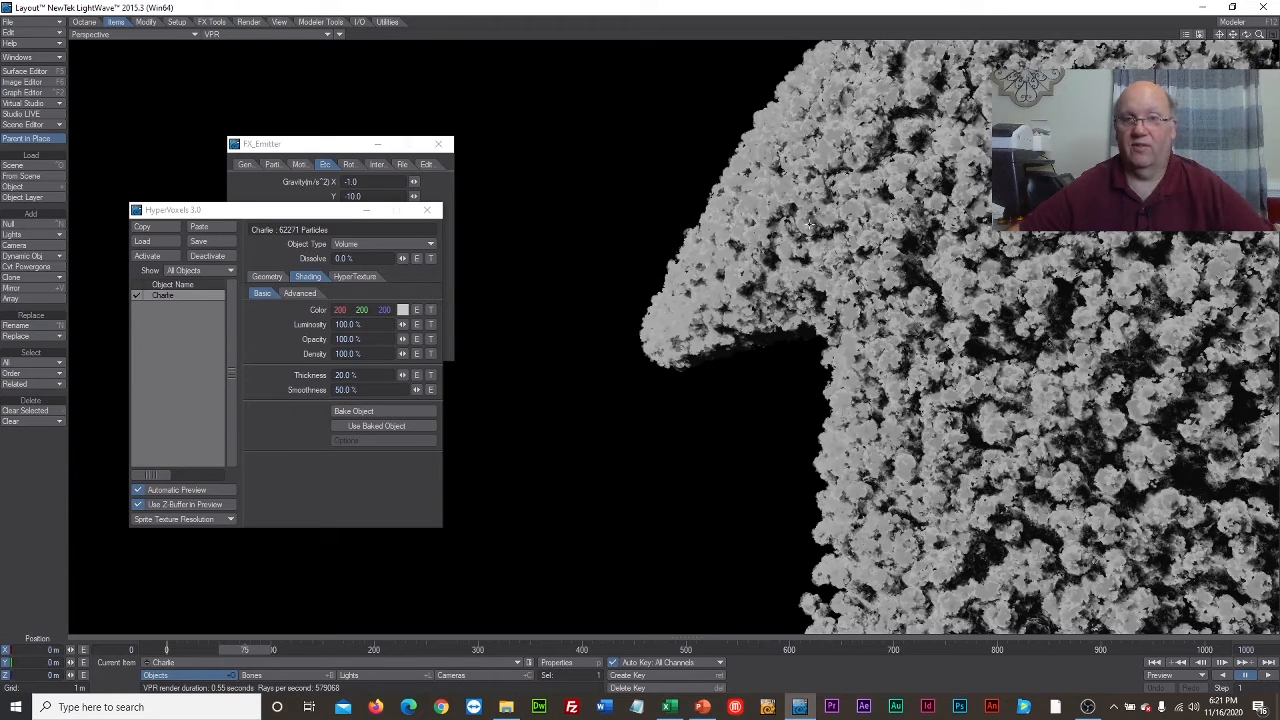
pyautogui.click(399, 248)
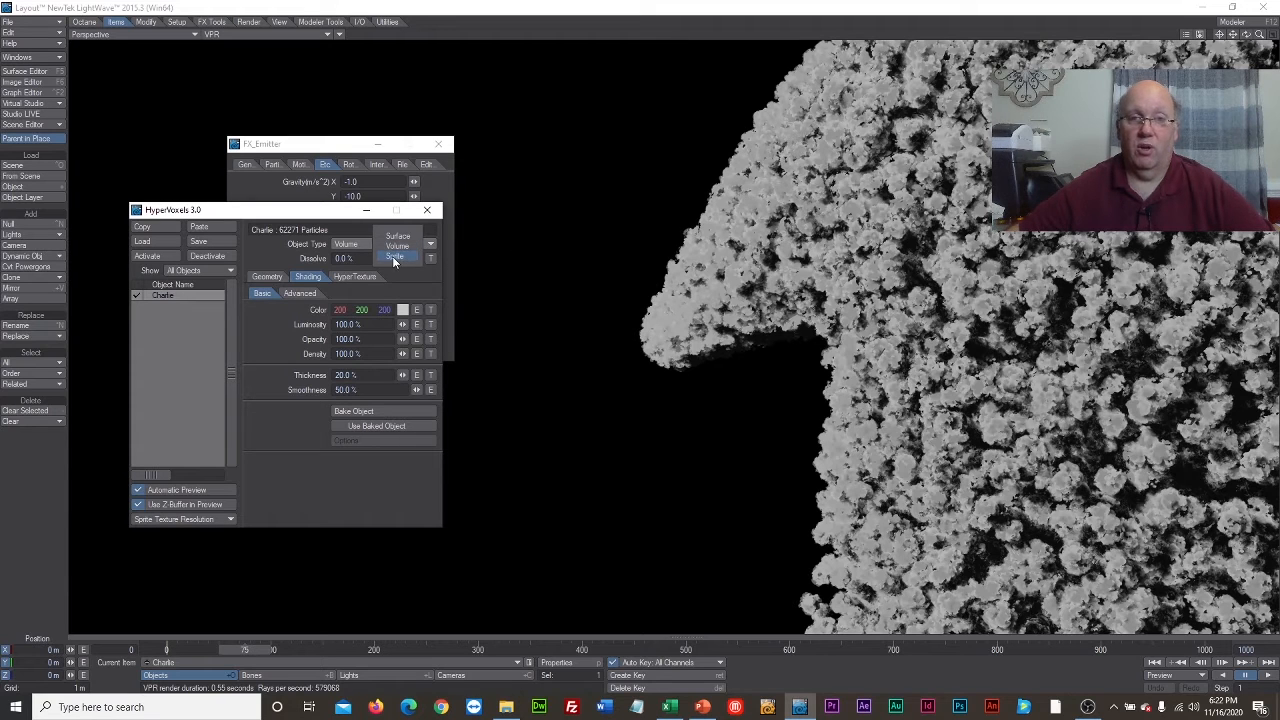
pyautogui.click(394, 256)
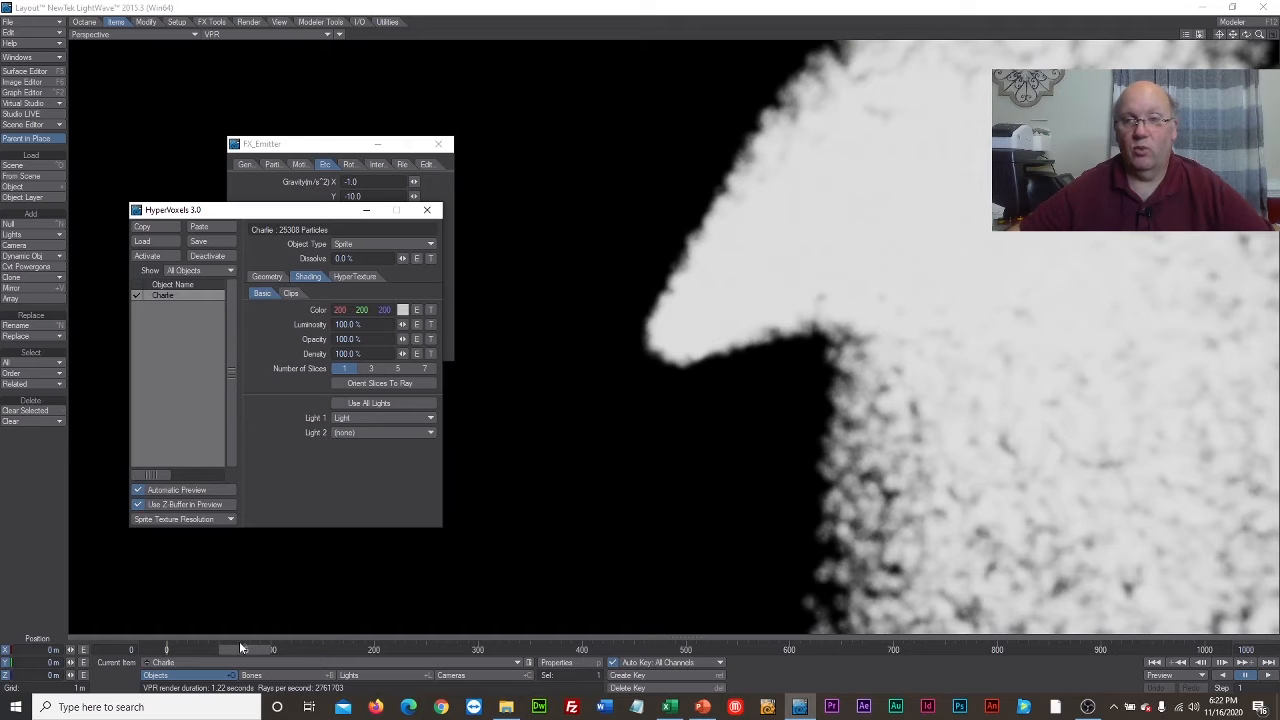
pyautogui.moveTo(250, 655); pyautogui.dragTo(166, 650)
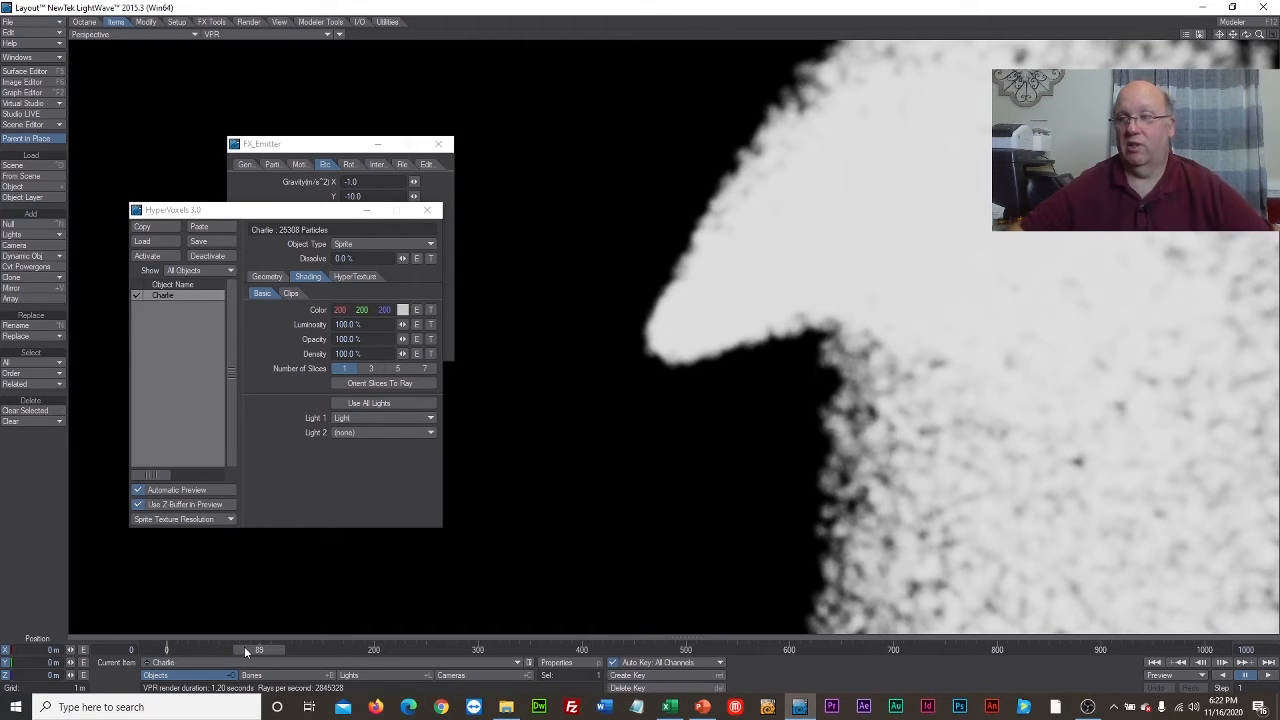
pyautogui.moveTo(244, 649)
pyautogui.mouseDown()
pyautogui.moveTo(160, 649)
pyautogui.moveTo(246, 649)
pyautogui.mouseUp()
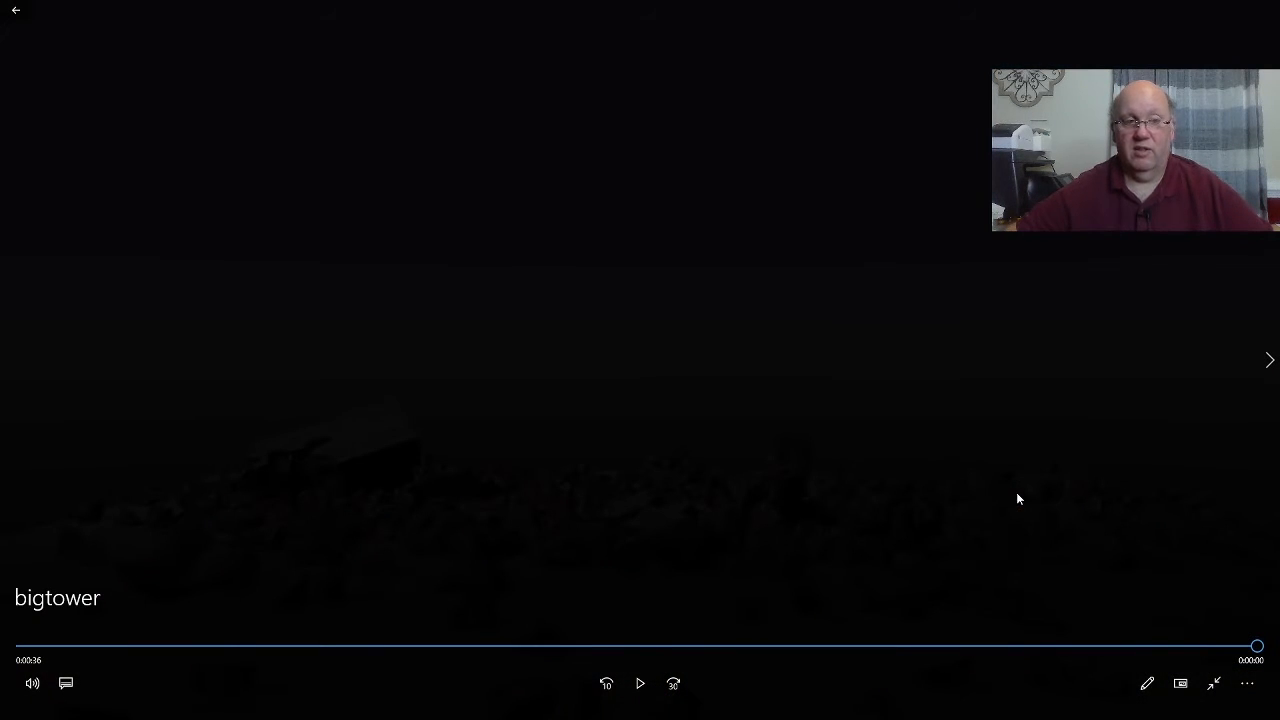
# Switch to the video player, play the bigtower animation and replay the early part where the tower is hit and collapses
pyautogui.click(640, 688)
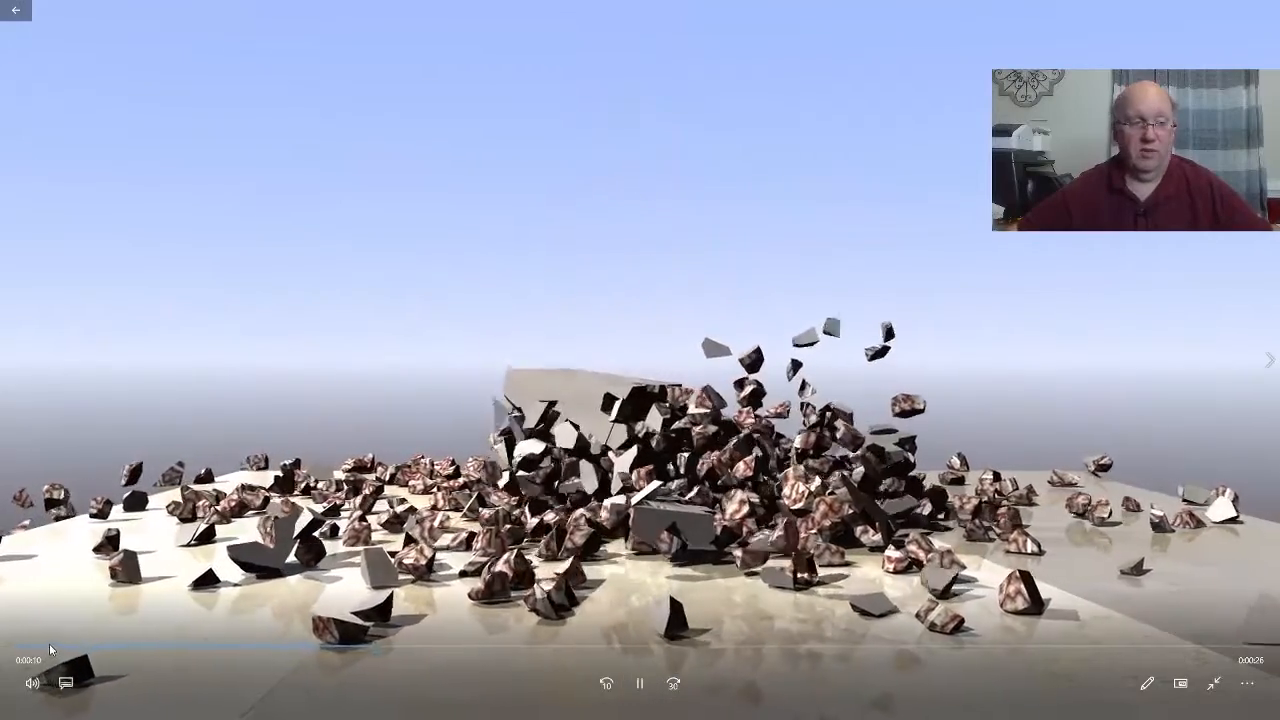
pyautogui.click(48, 648)
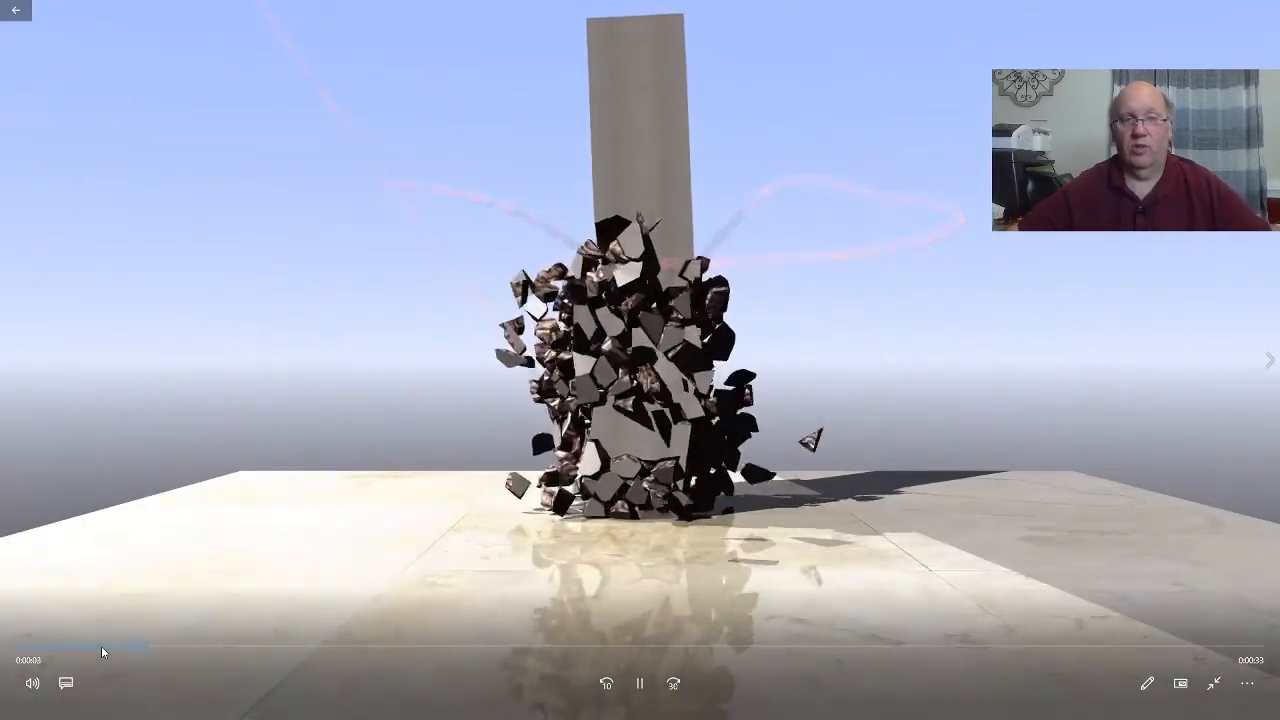
pyautogui.click(106, 646)
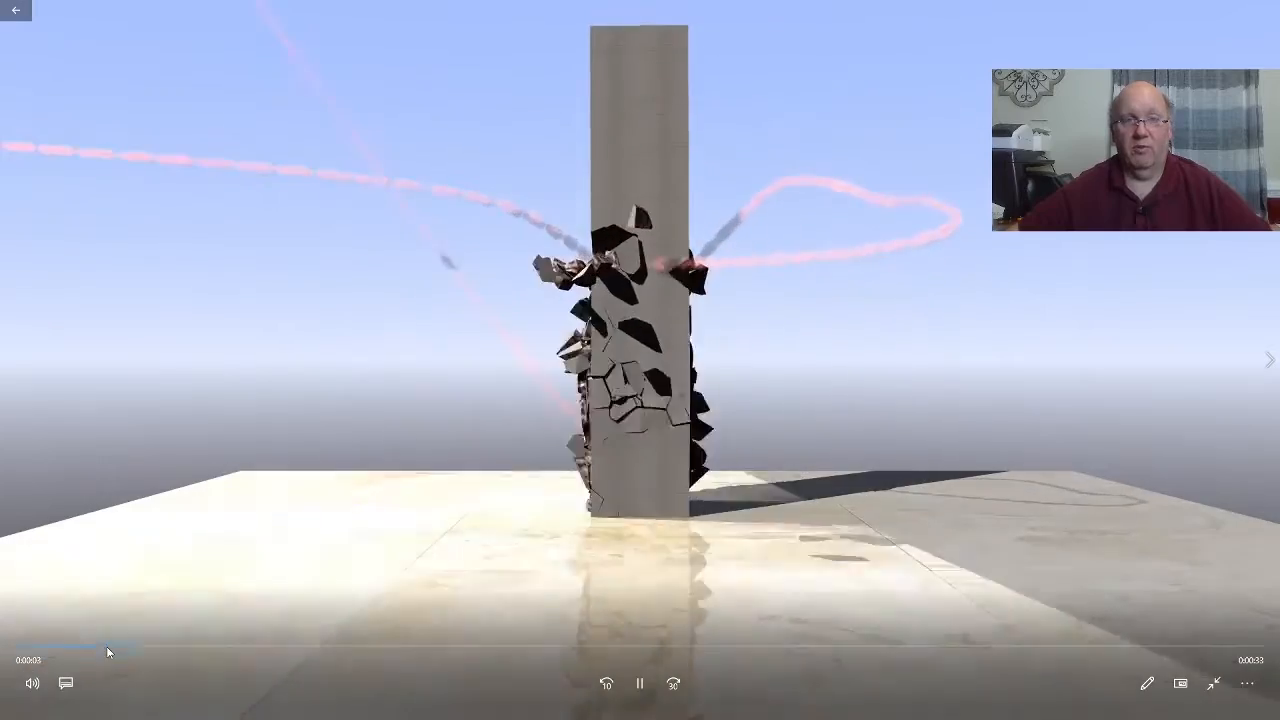
pyautogui.click(85, 644)
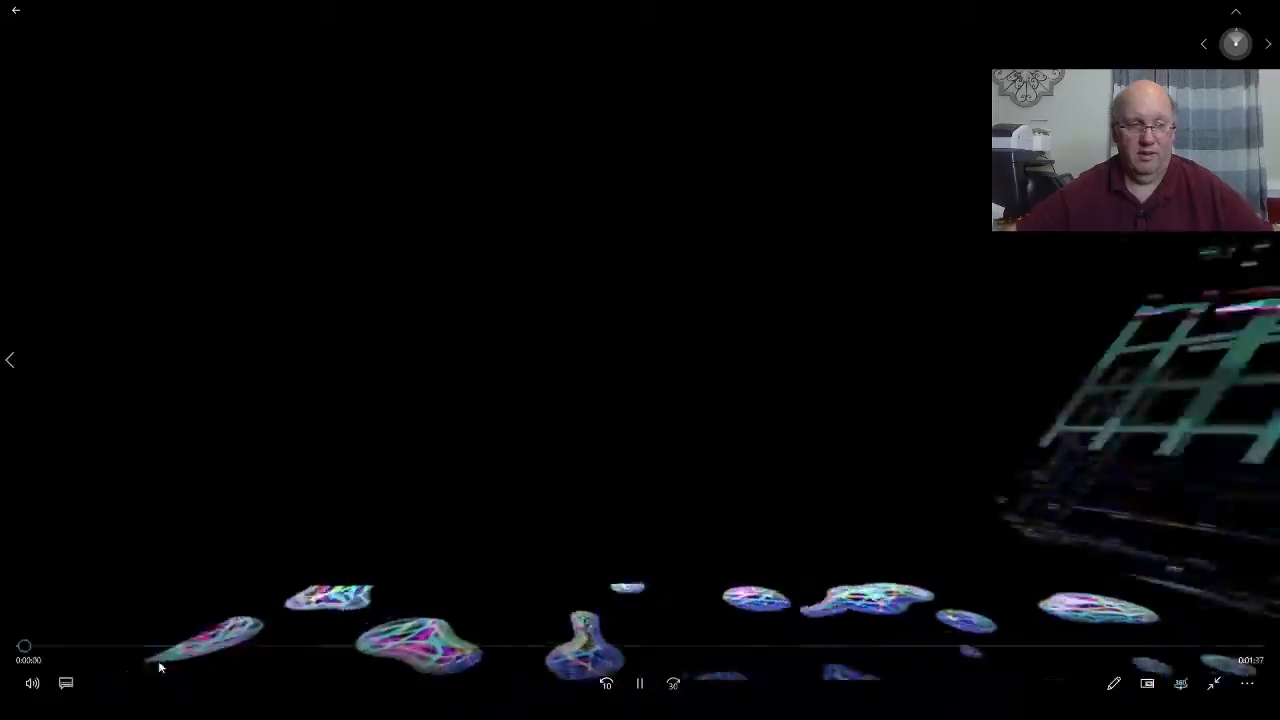
# Rewind the 360° particle animation and replay its opening seconds
pyautogui.click(56, 647)
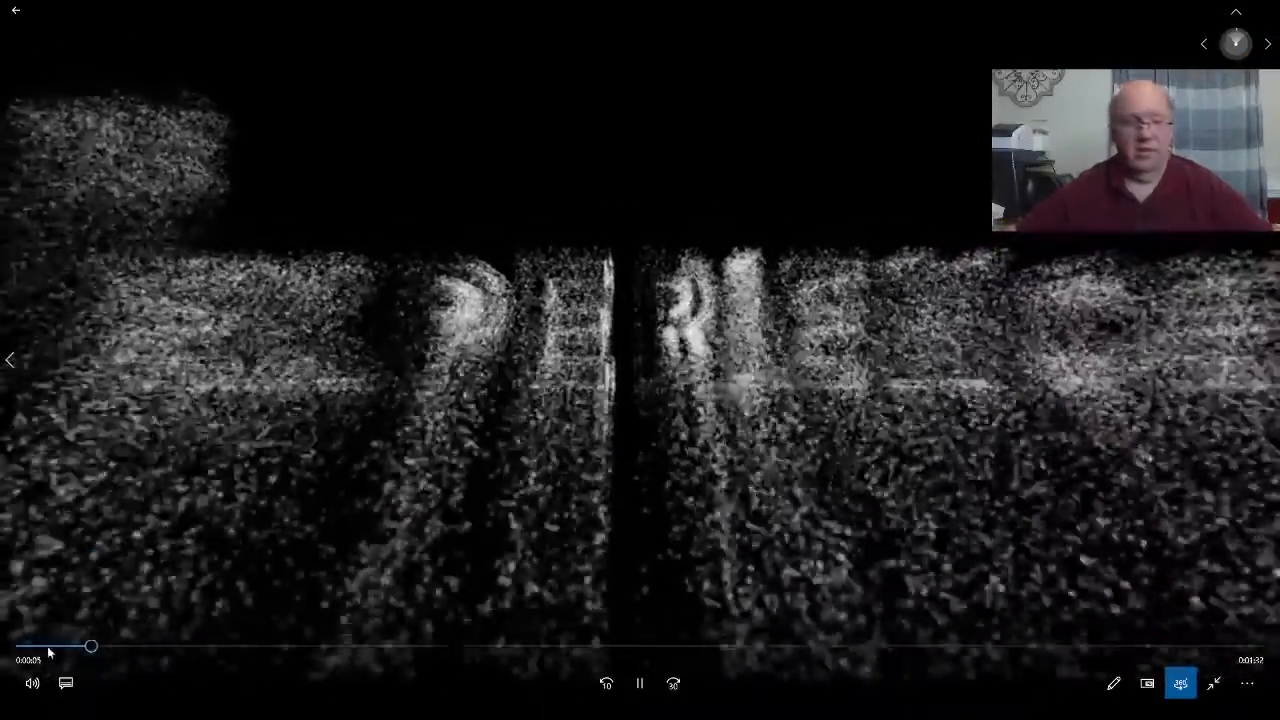
pyautogui.click(49, 648)
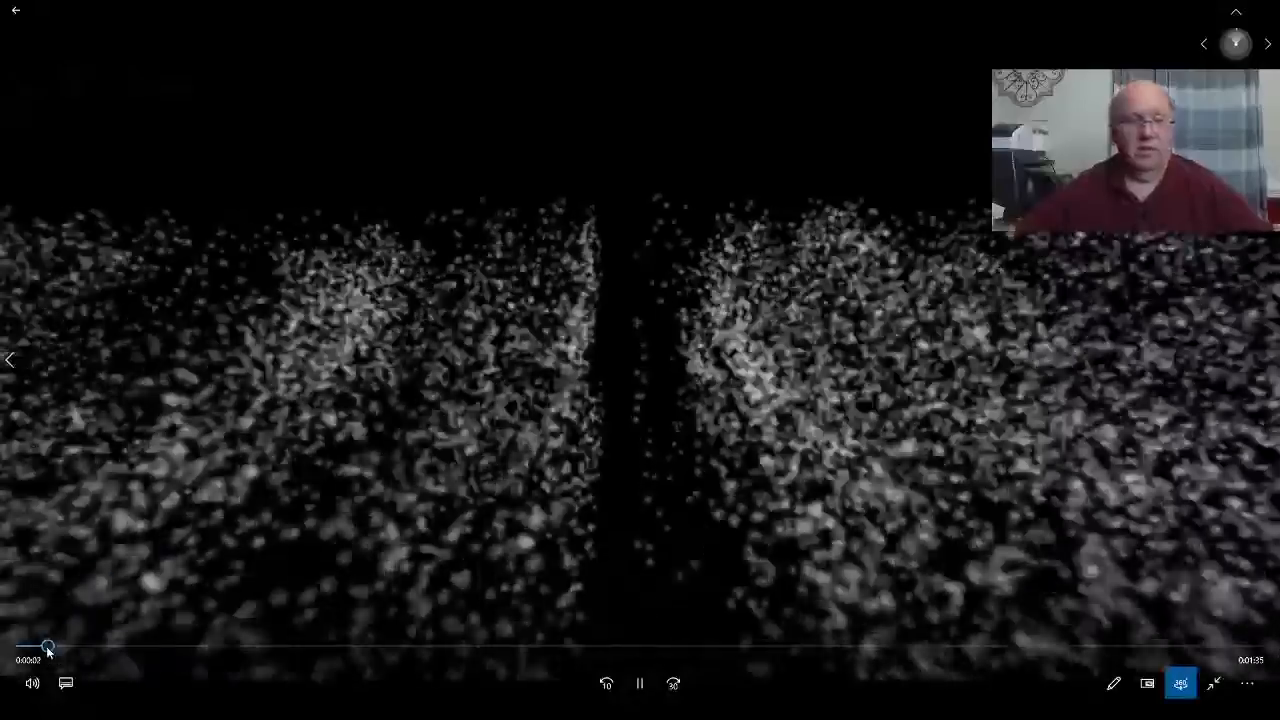